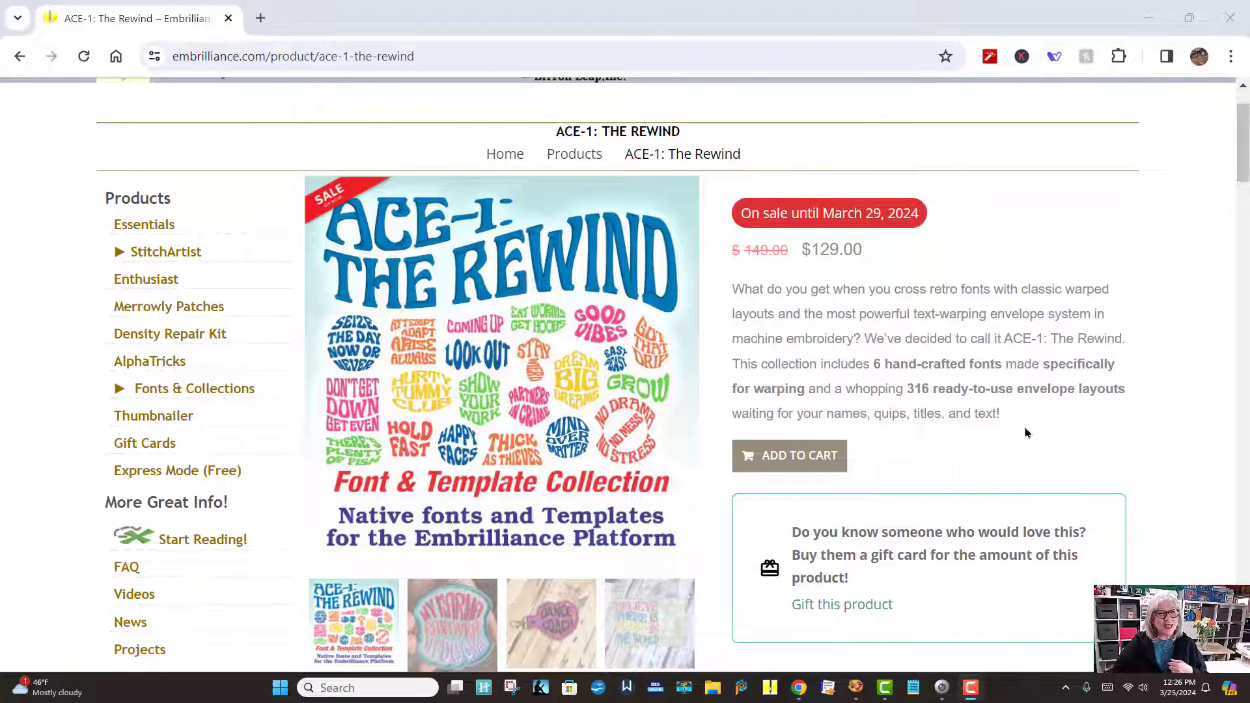
Step: Browse the ACE-1: The Rewind product page and scroll through its Fonts Included list
scroll(1025, 433, down, 4)
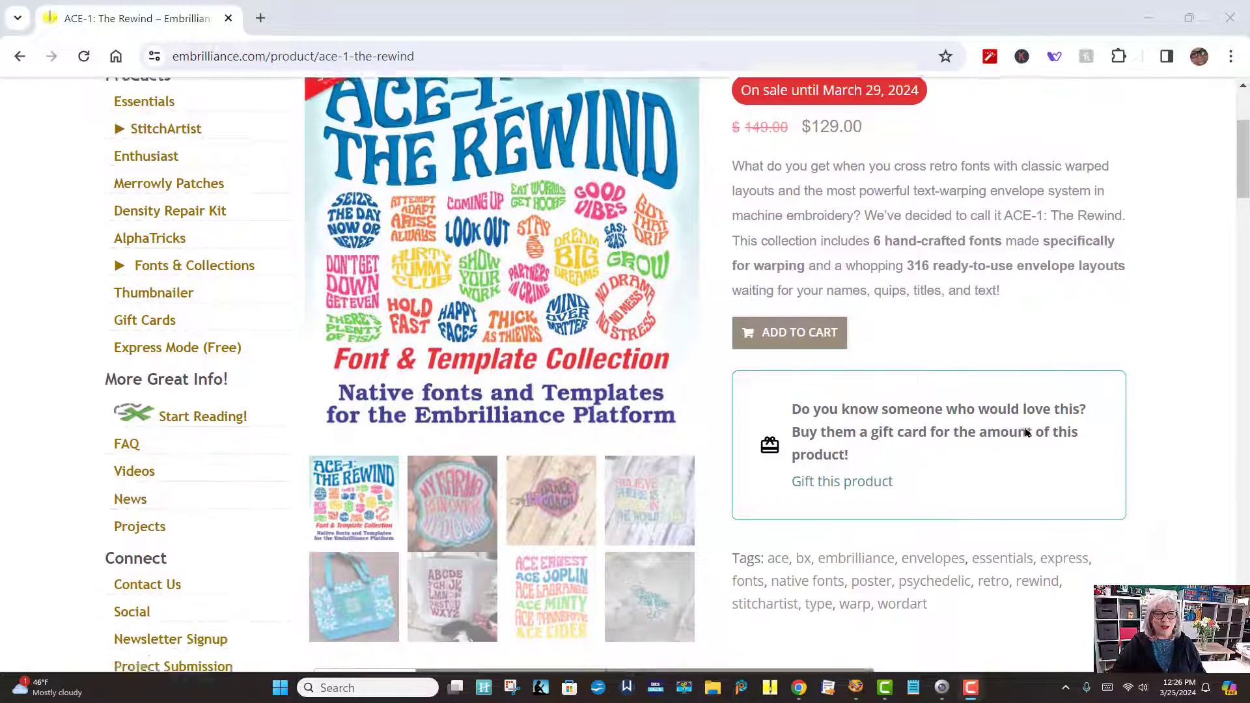
scroll(1025, 432, down, 5)
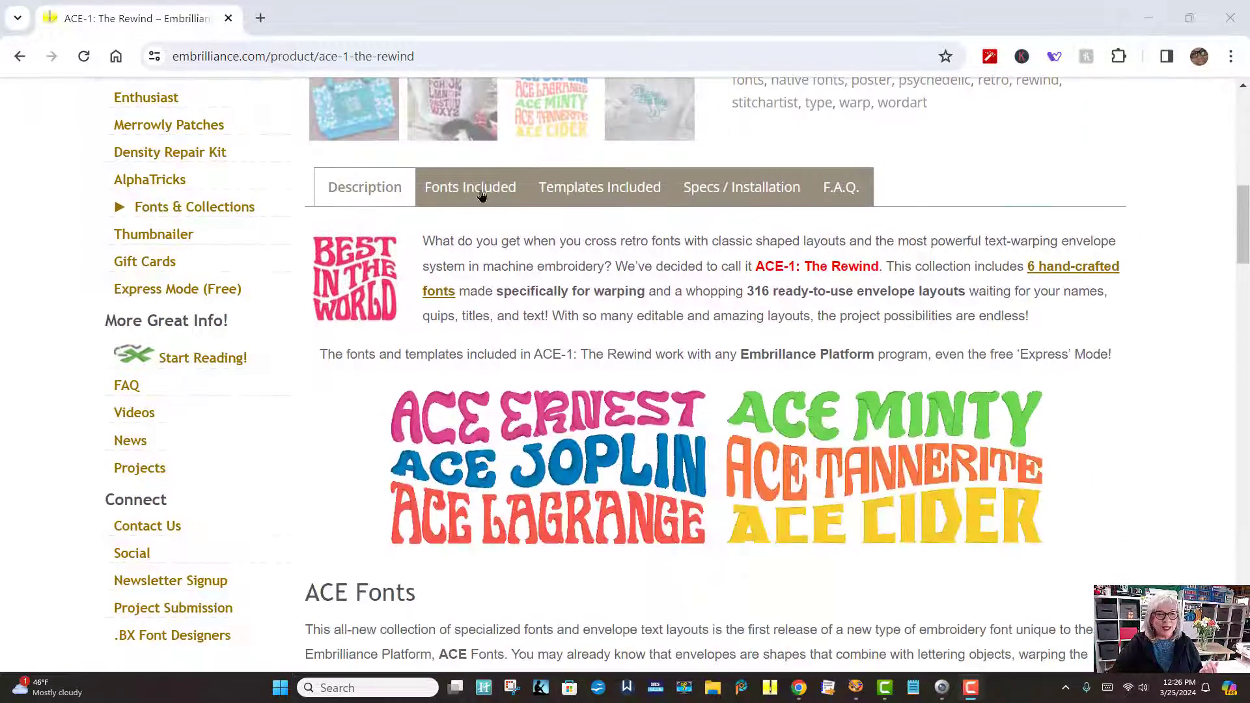
click(477, 189)
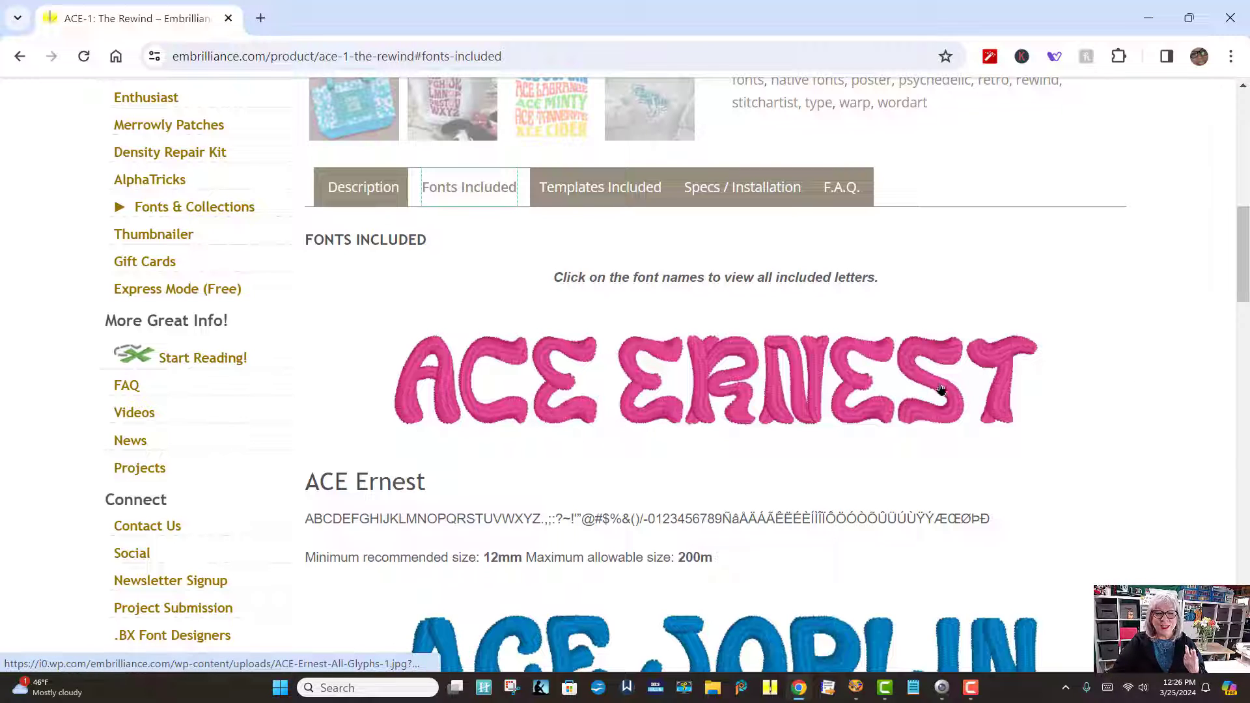
scroll(1097, 367, down, 4)
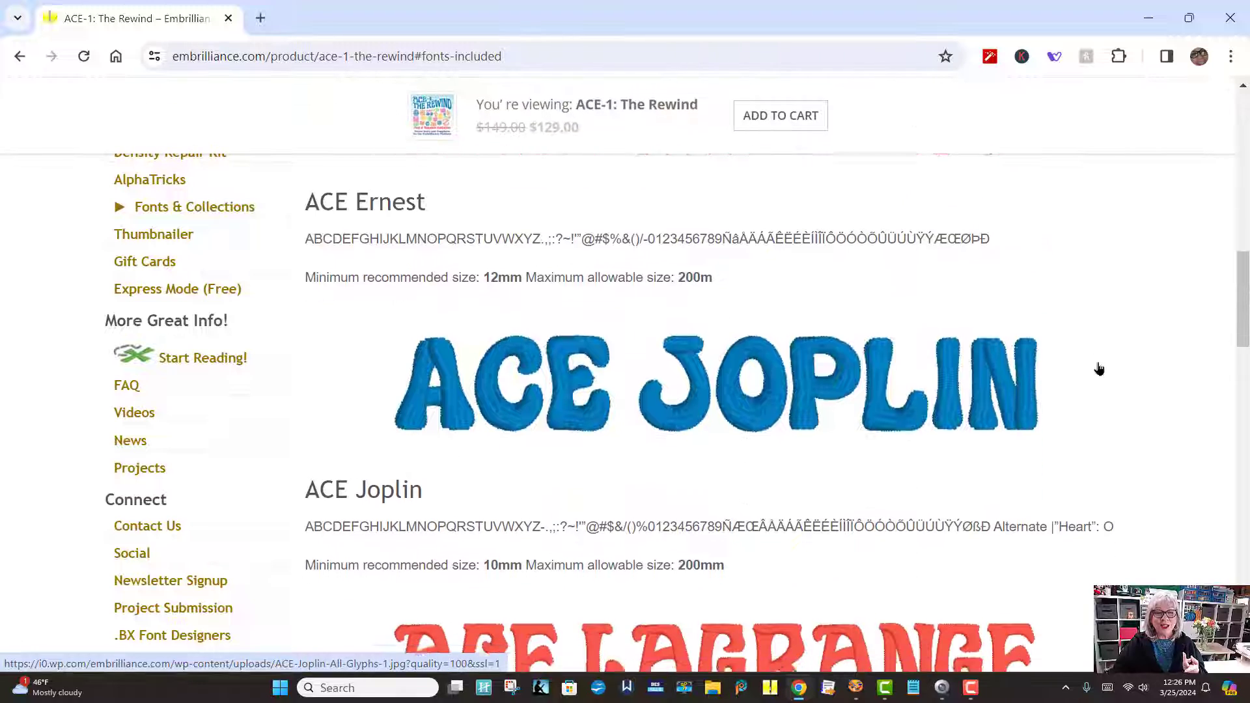
scroll(1097, 369, down, 5)
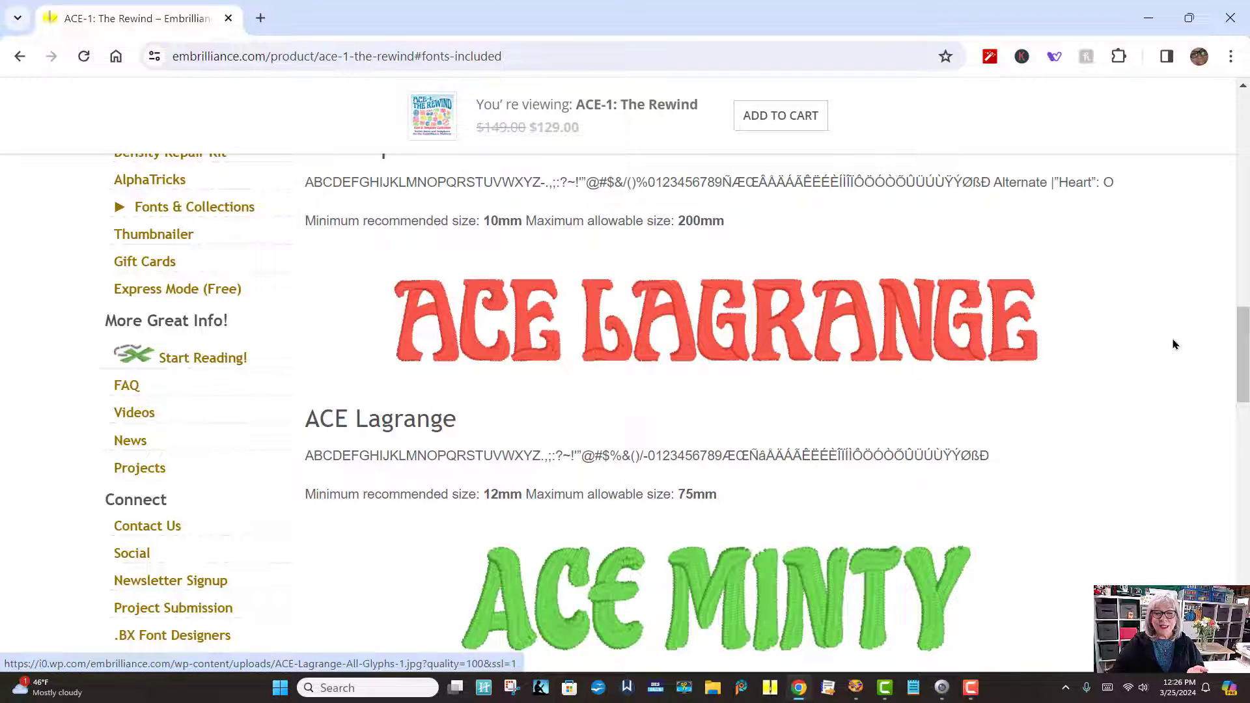
scroll(1171, 348, down, 8)
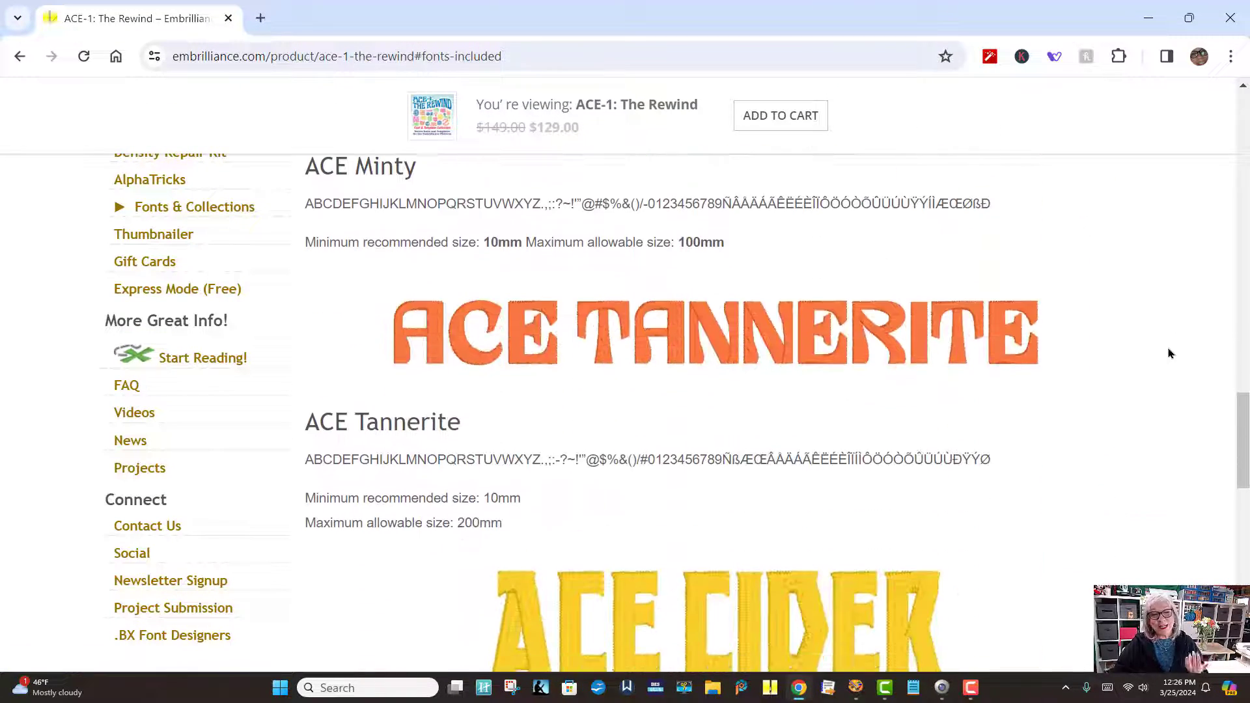
scroll(1168, 353, down, 6)
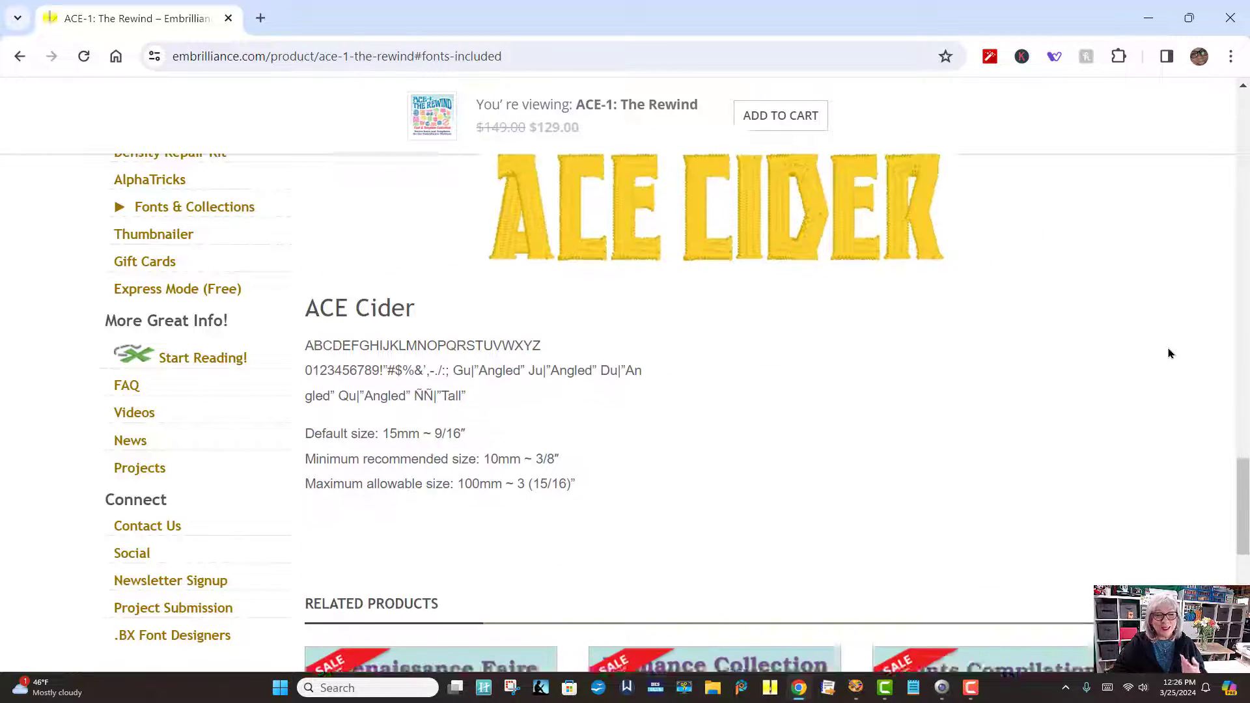
scroll(1169, 353, down, 3)
scroll(1166, 355, up, 13)
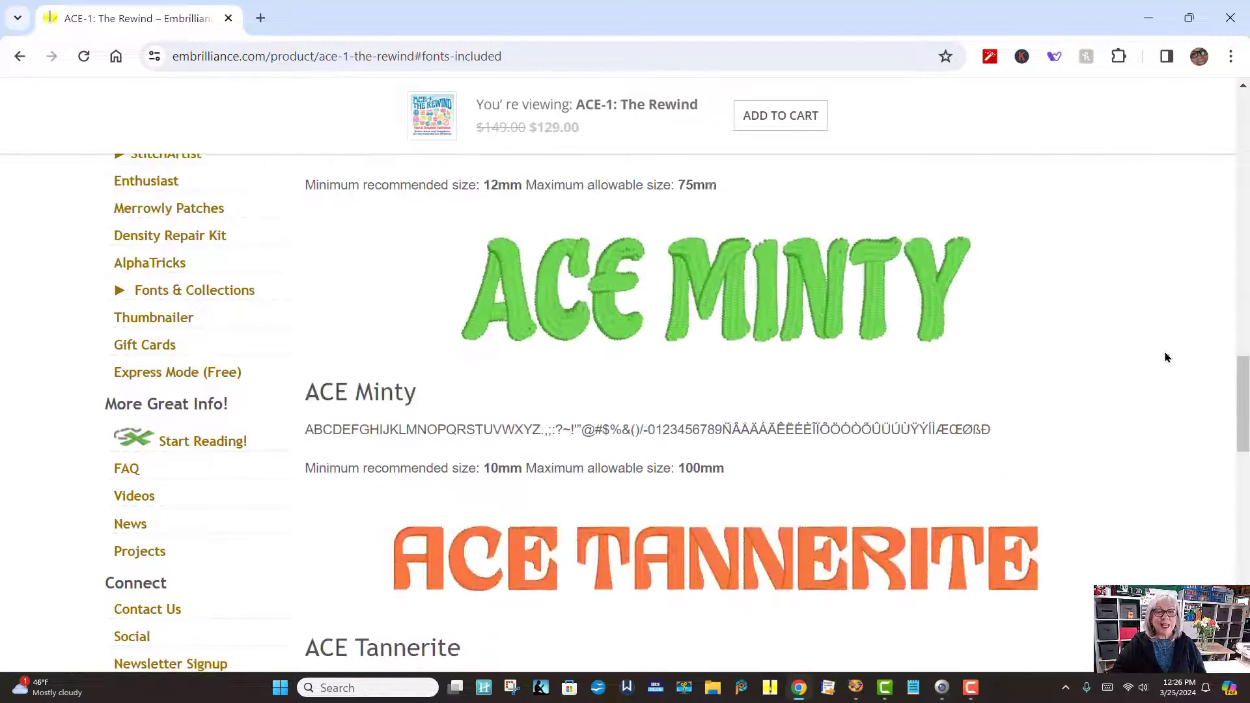
scroll(1166, 357, up, 3)
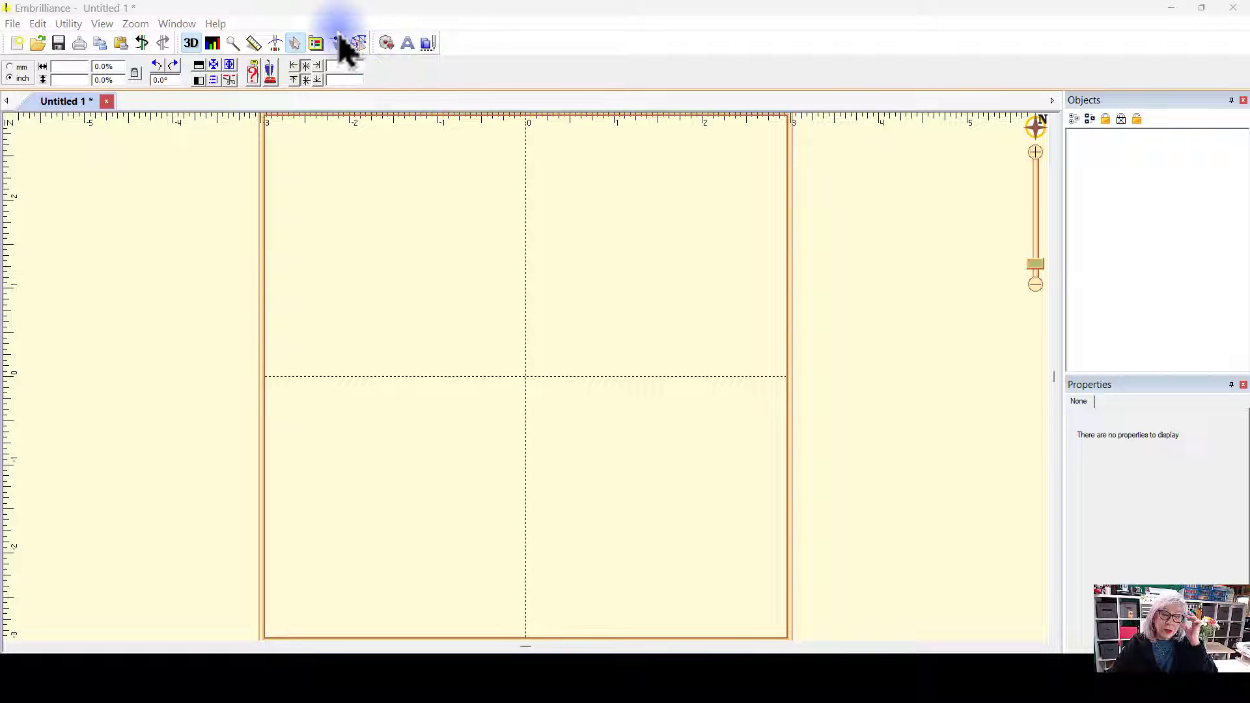
Step: Open the layout library and leaf through its catalogs, returning to Embrilliance: ACE: The Rewind
click(393, 46)
click(522, 196)
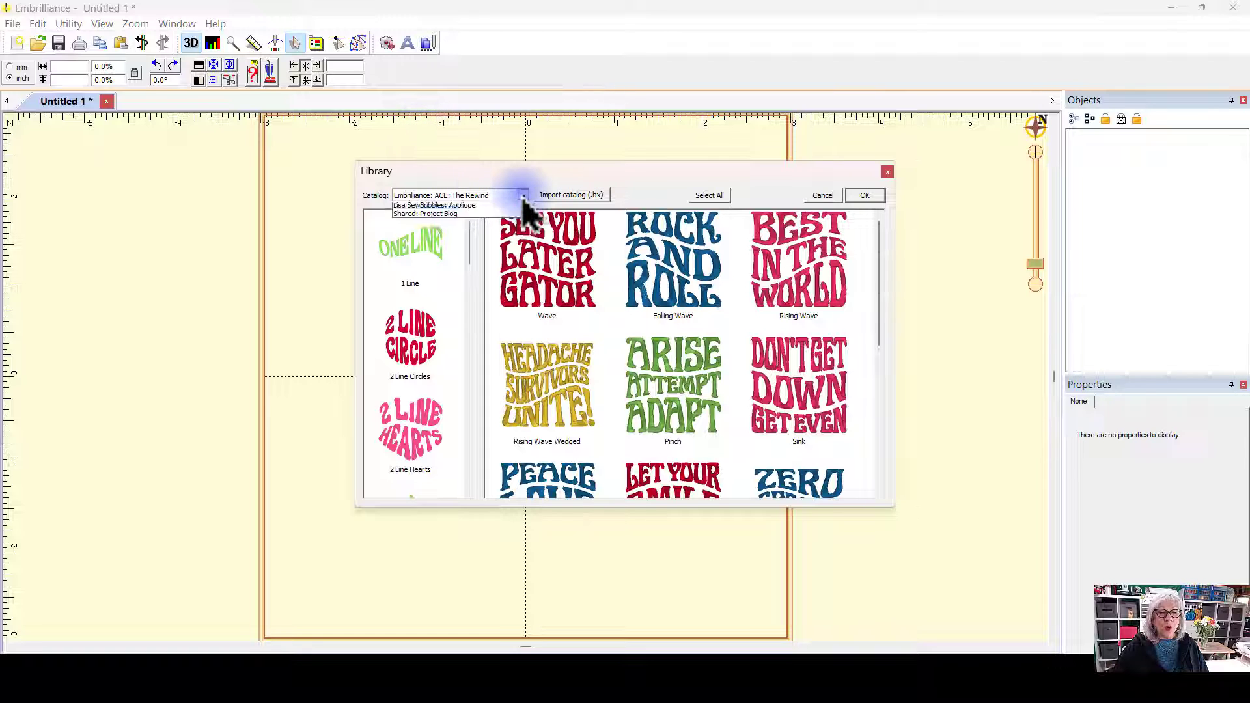
click(474, 216)
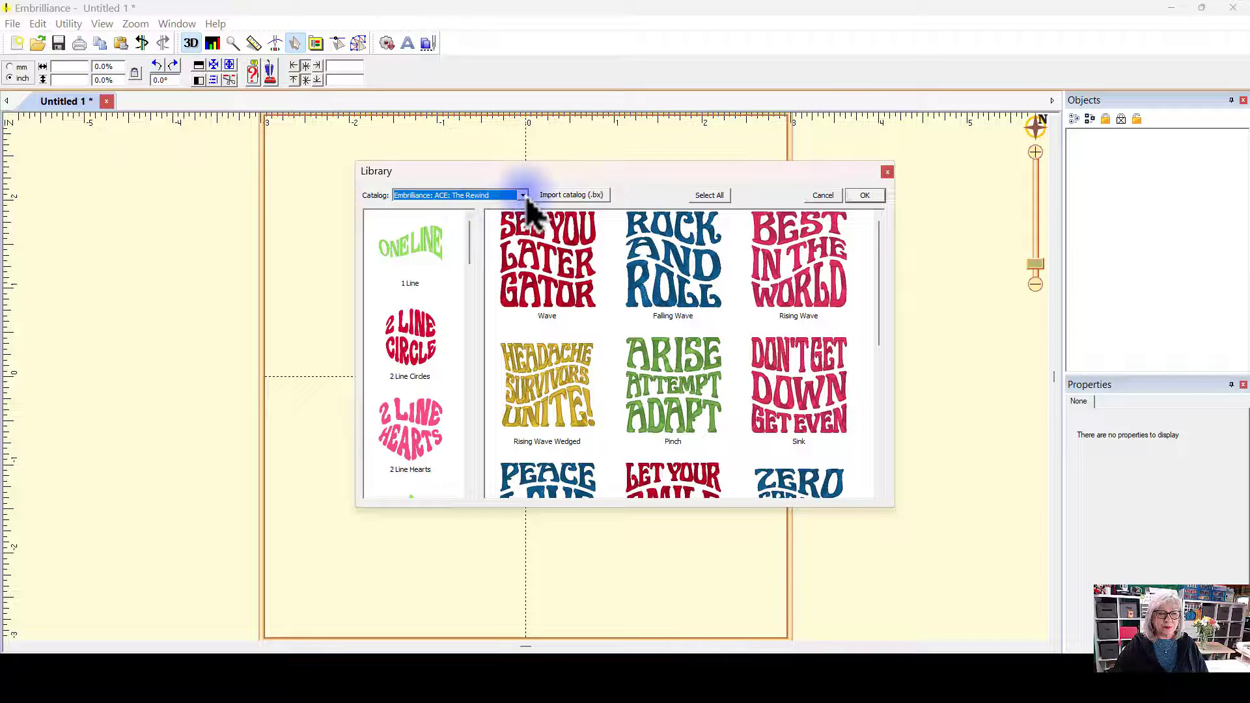
click(501, 196)
click(427, 207)
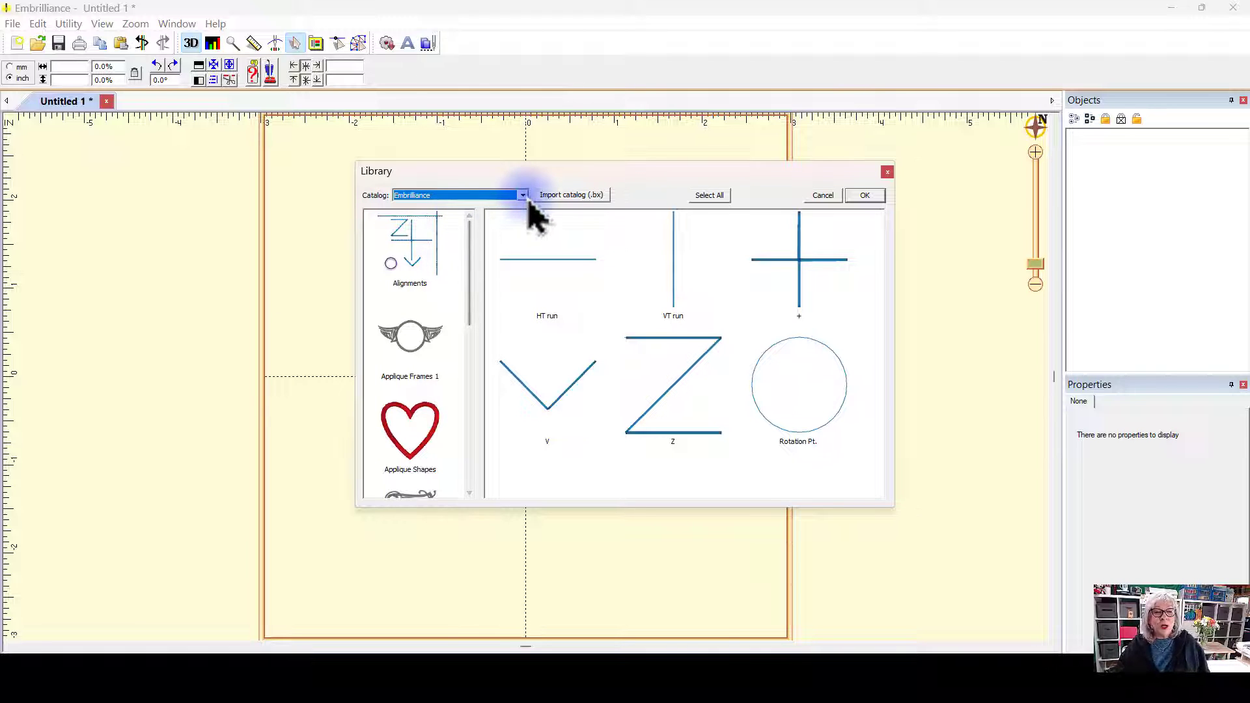
click(523, 195)
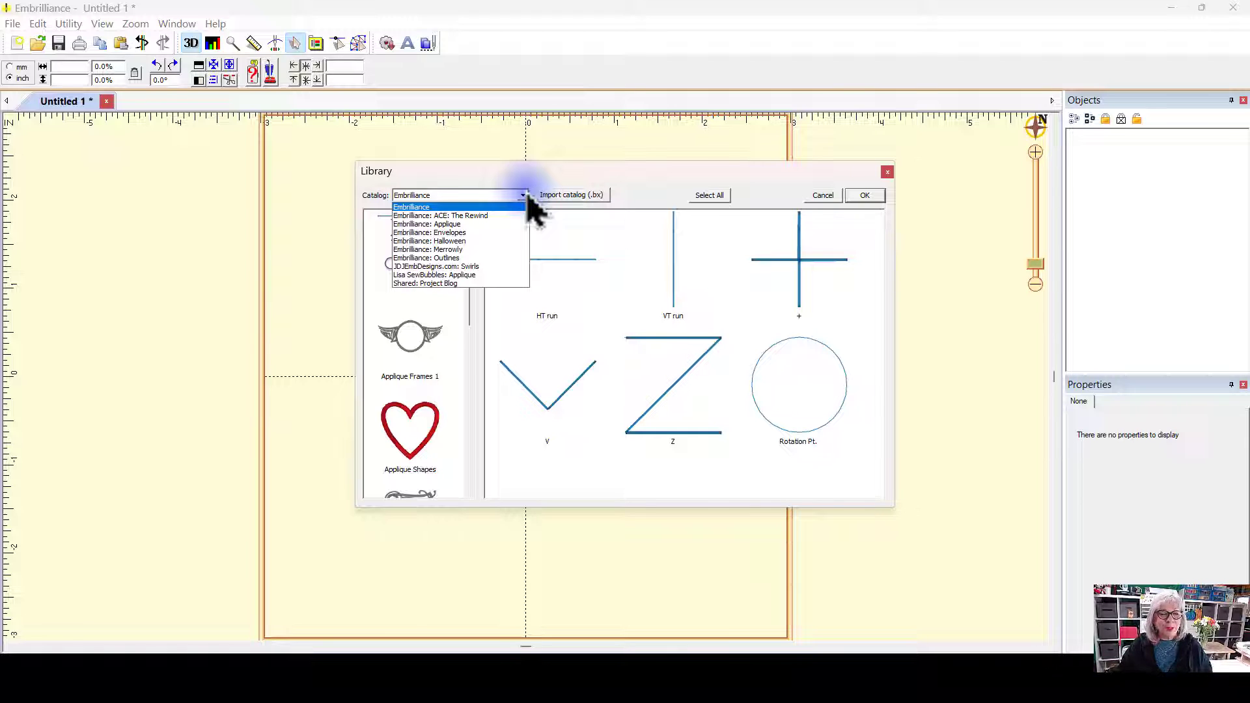
click(476, 215)
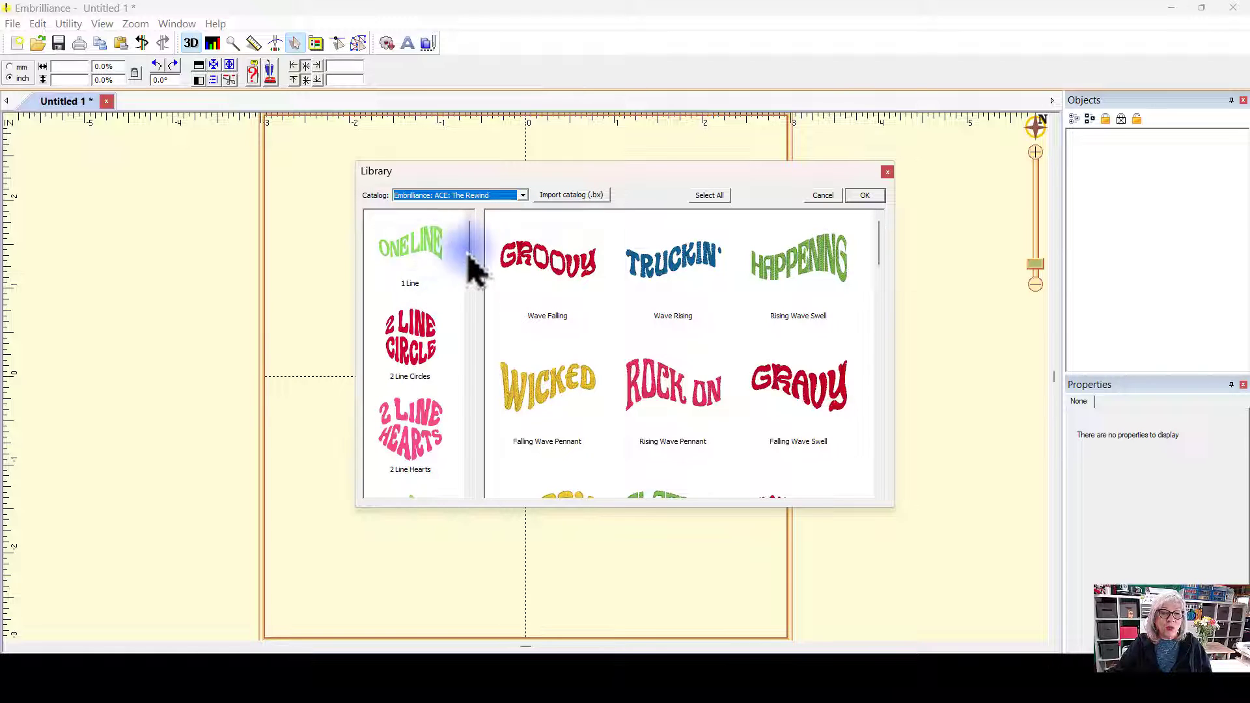
Step: Insert the Sphere layout from the 3 Line Squares category of the ACE: The Rewind catalog
drag(470, 252, 511, 397)
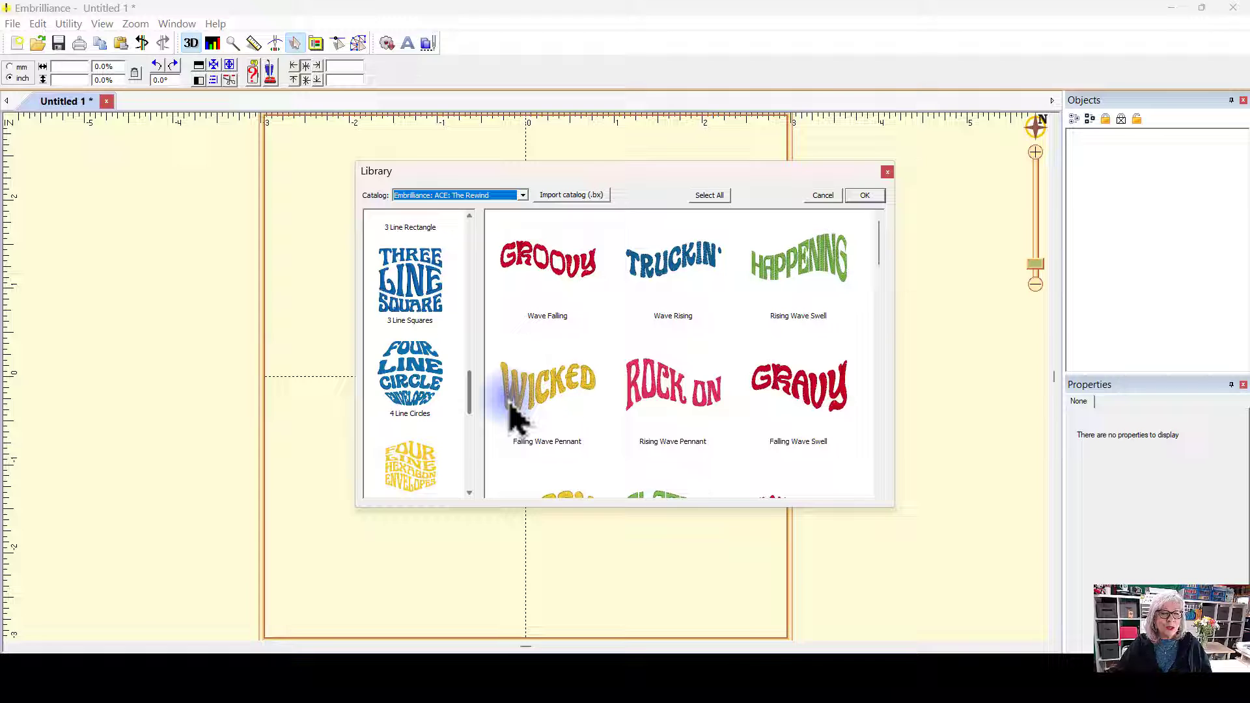
click(426, 300)
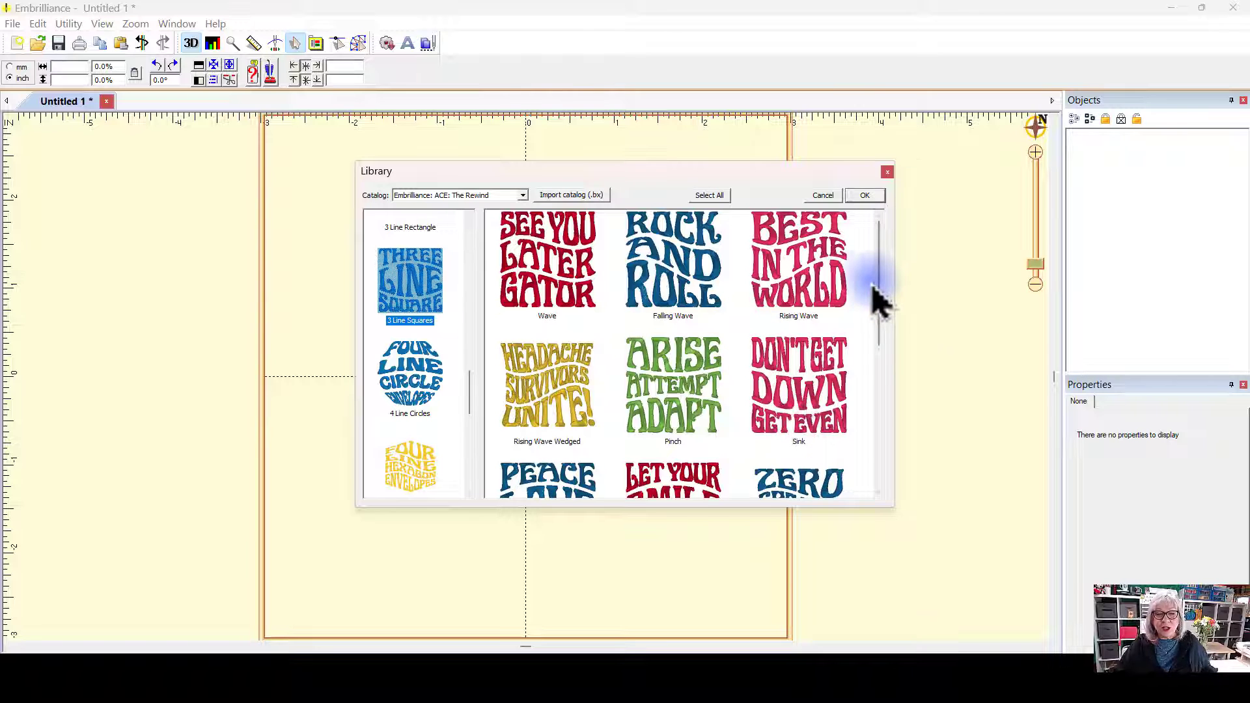
drag(881, 251, 890, 407)
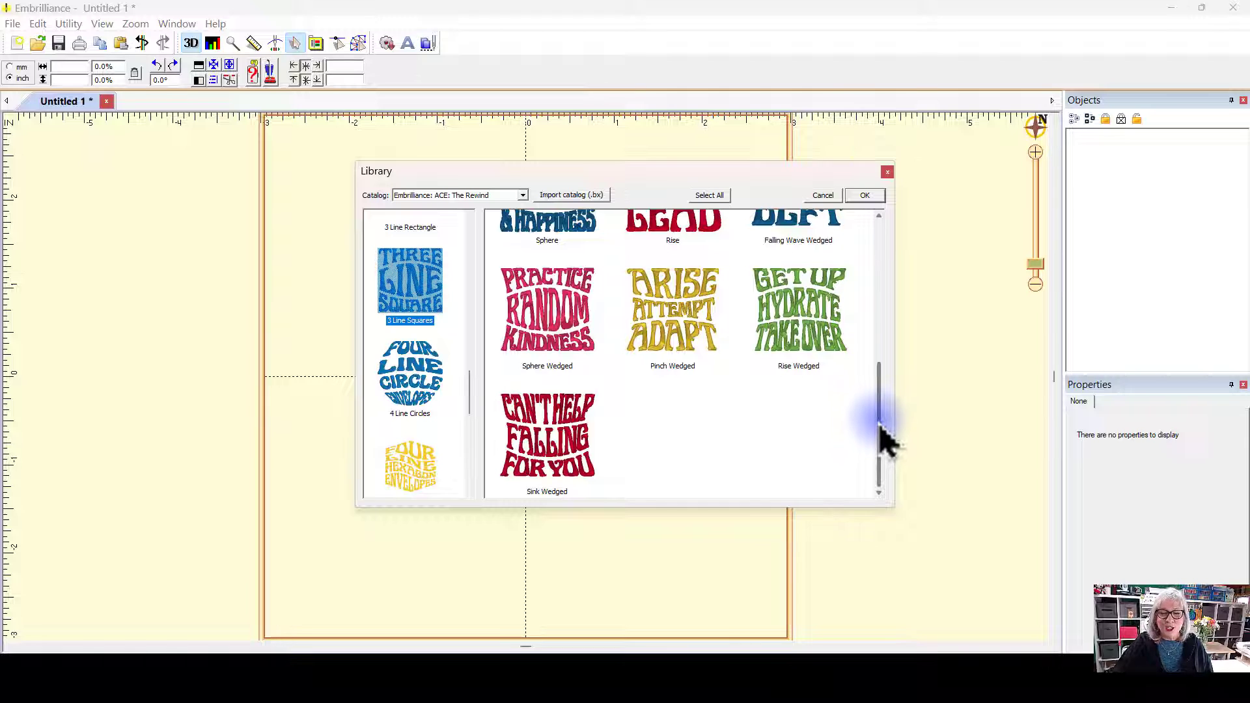
drag(880, 421, 900, 320)
click(529, 381)
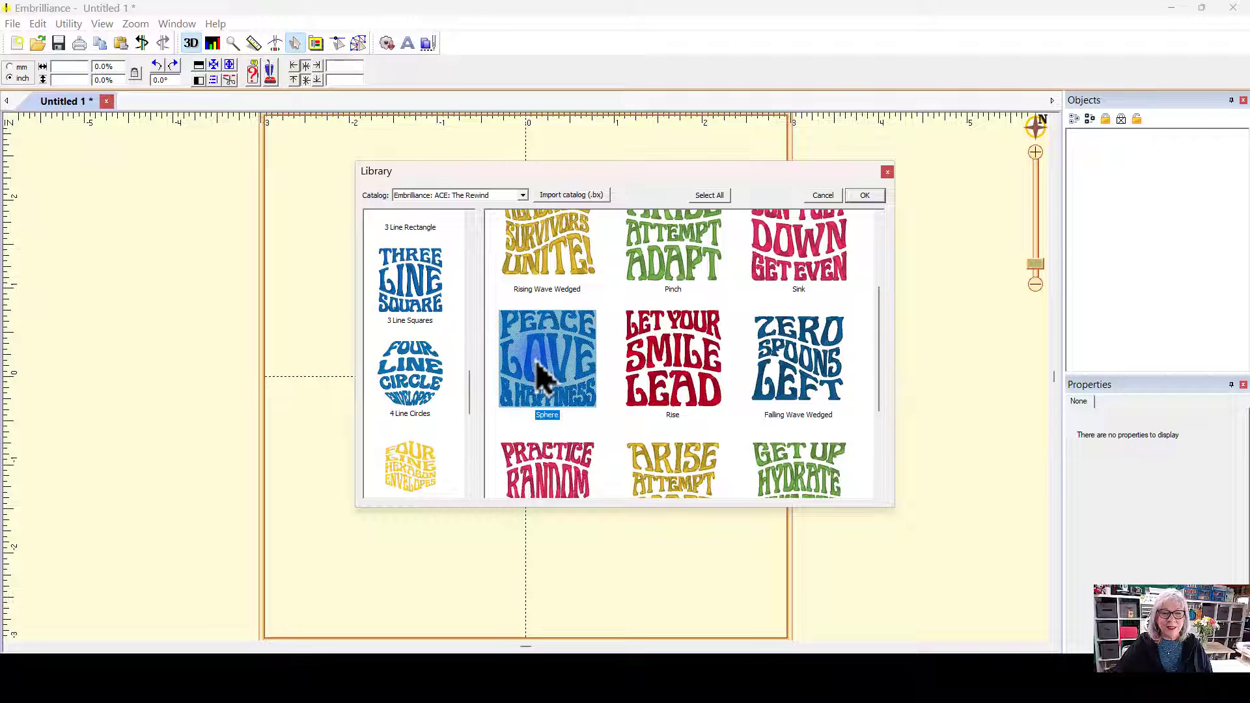
click(865, 197)
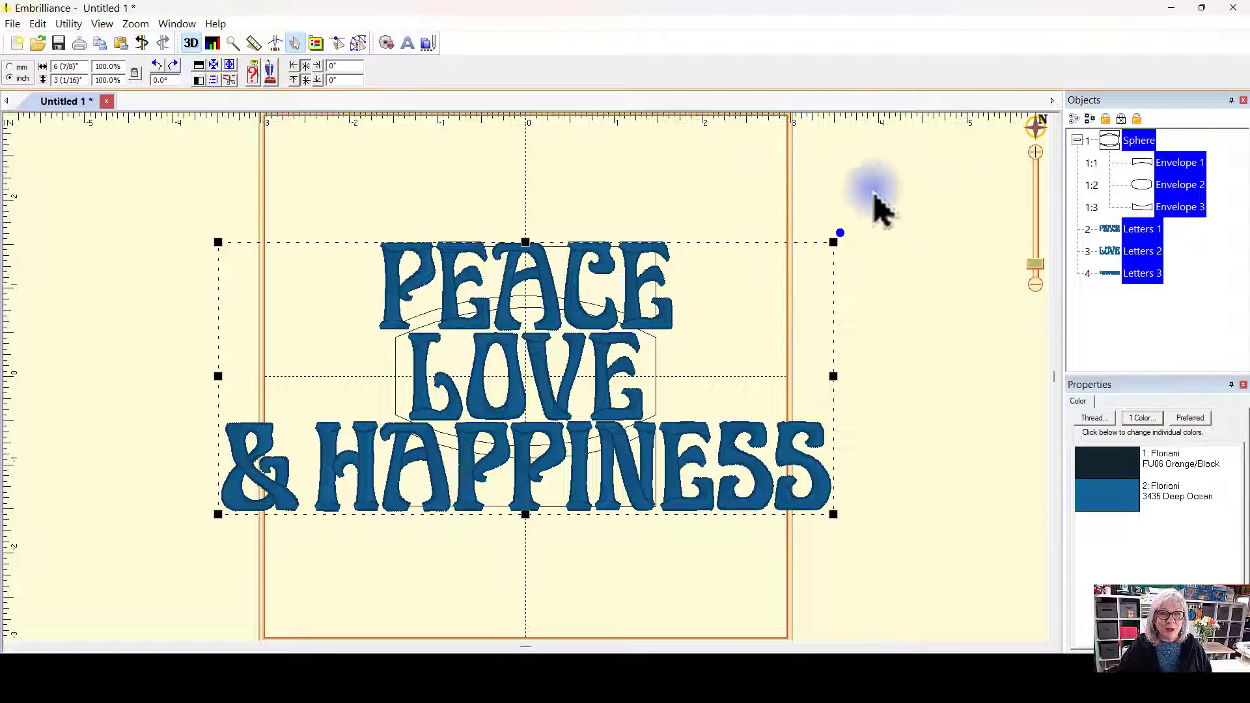
Step: Hide and then show the top PEACE letters object from the object list
click(914, 188)
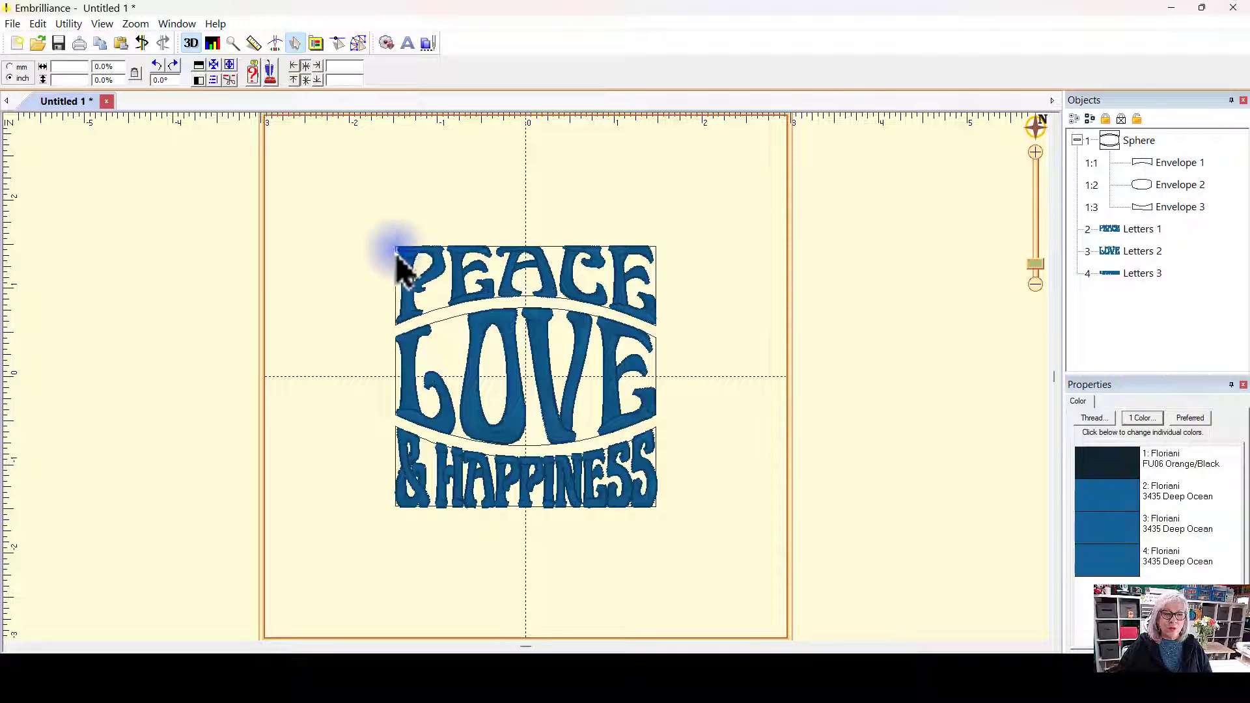
click(1147, 232)
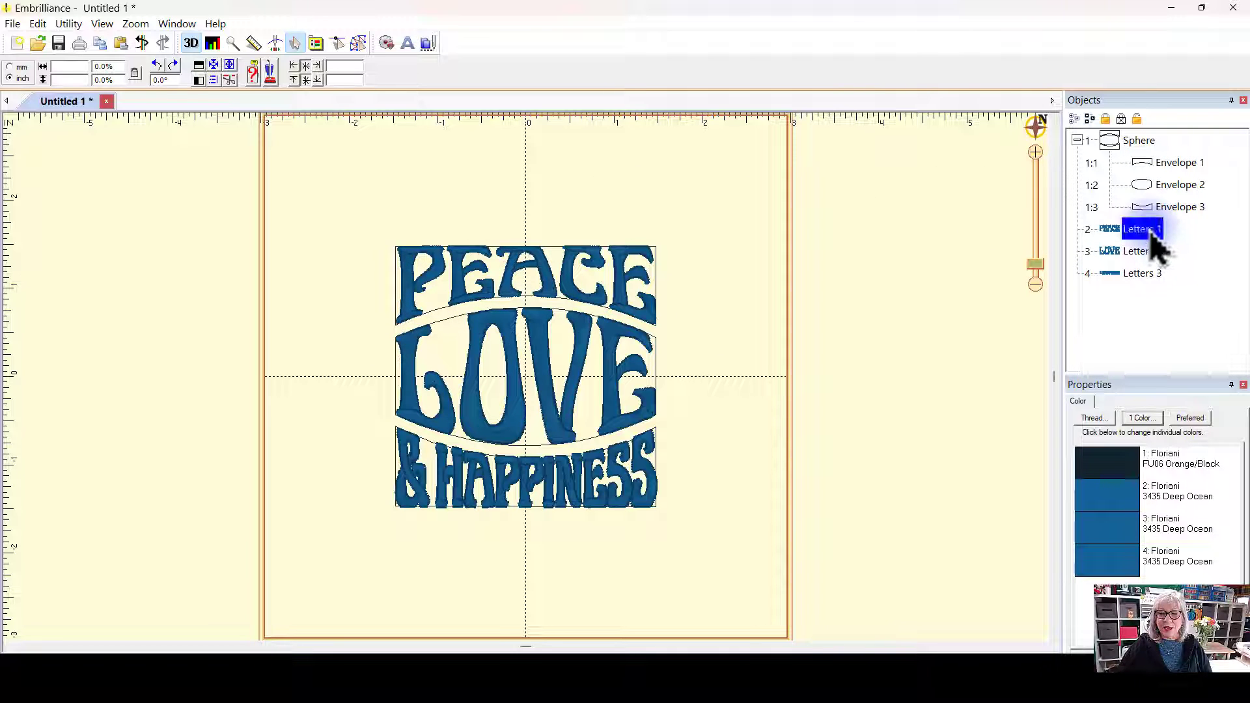
click(1121, 120)
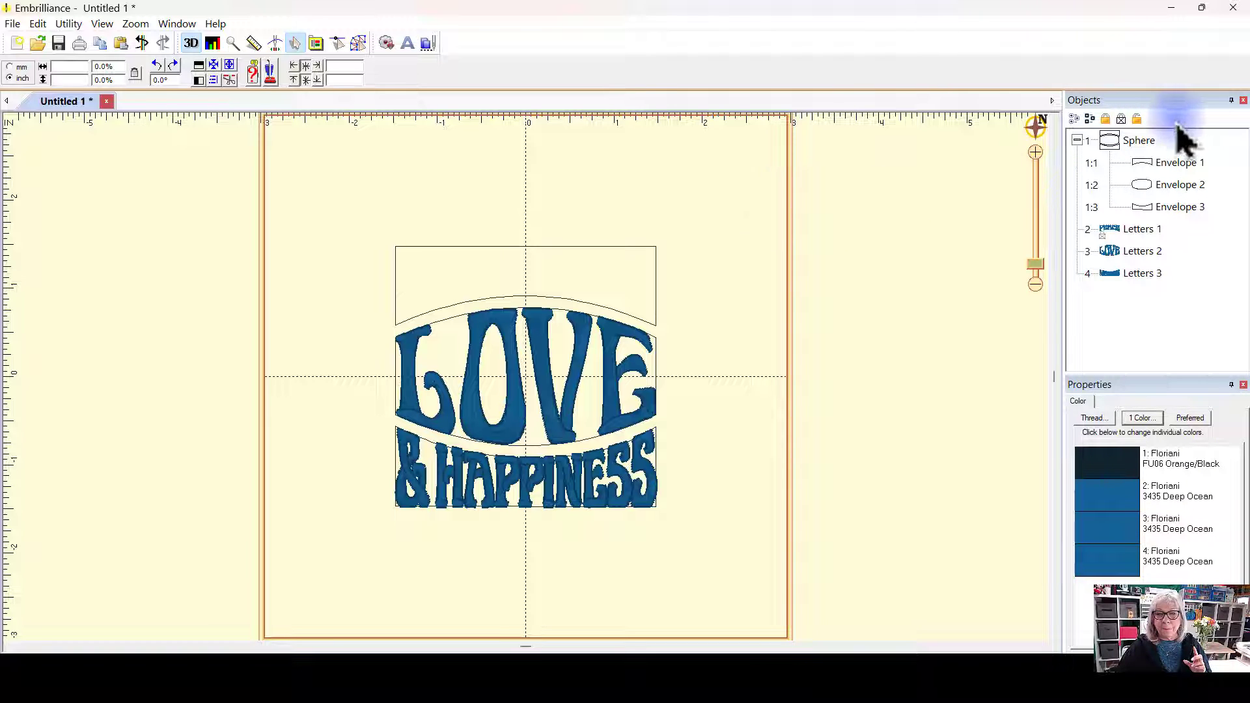
click(1139, 229)
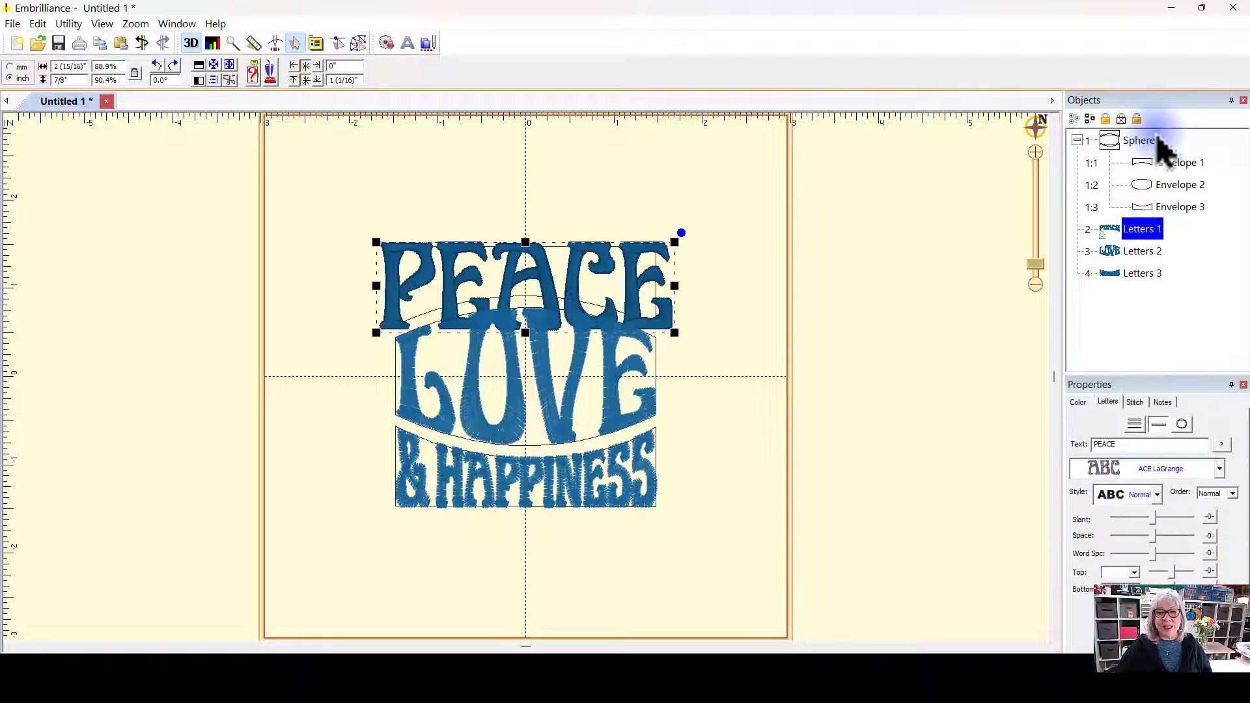
click(1139, 119)
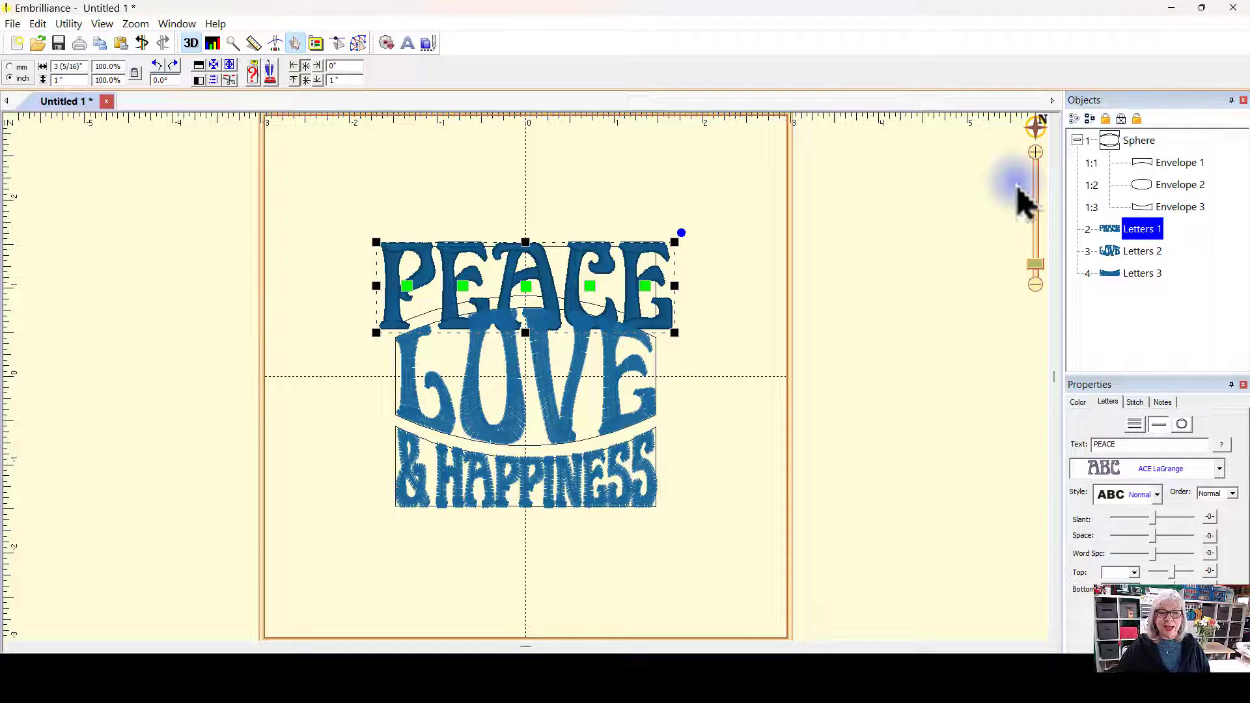
click(1014, 181)
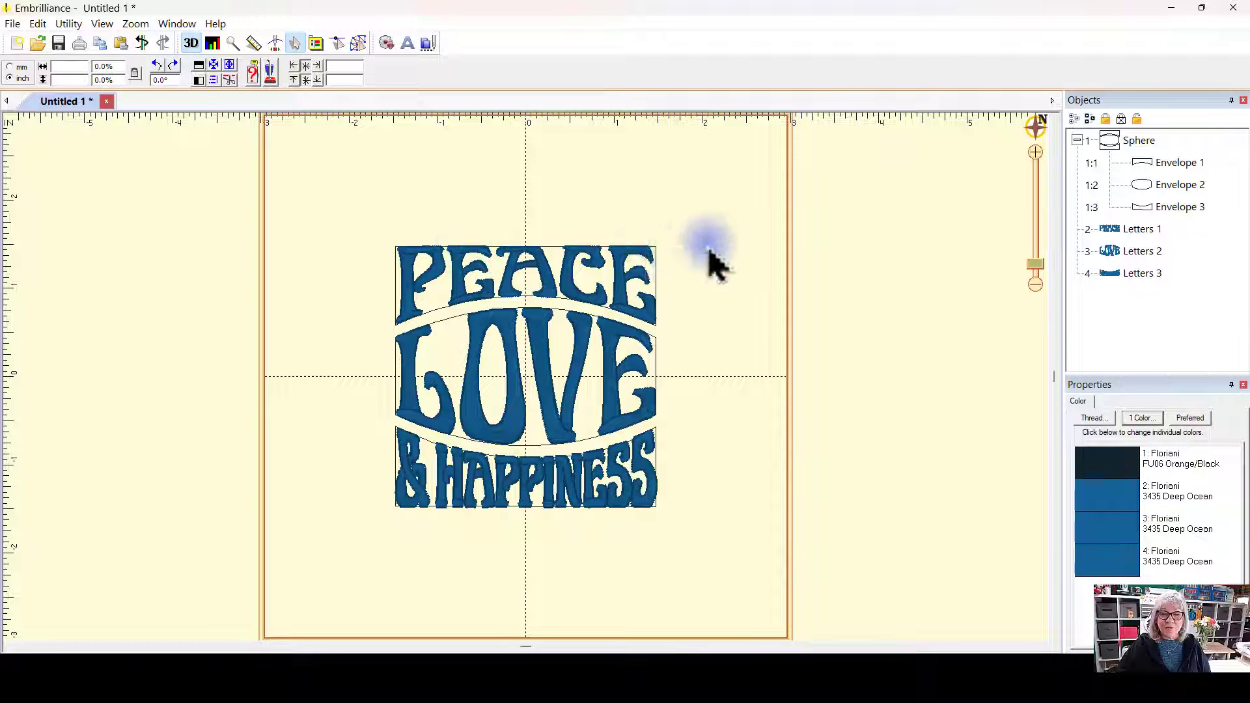
Step: Select the top line's letters and replace its text with hope
click(651, 263)
click(1179, 164)
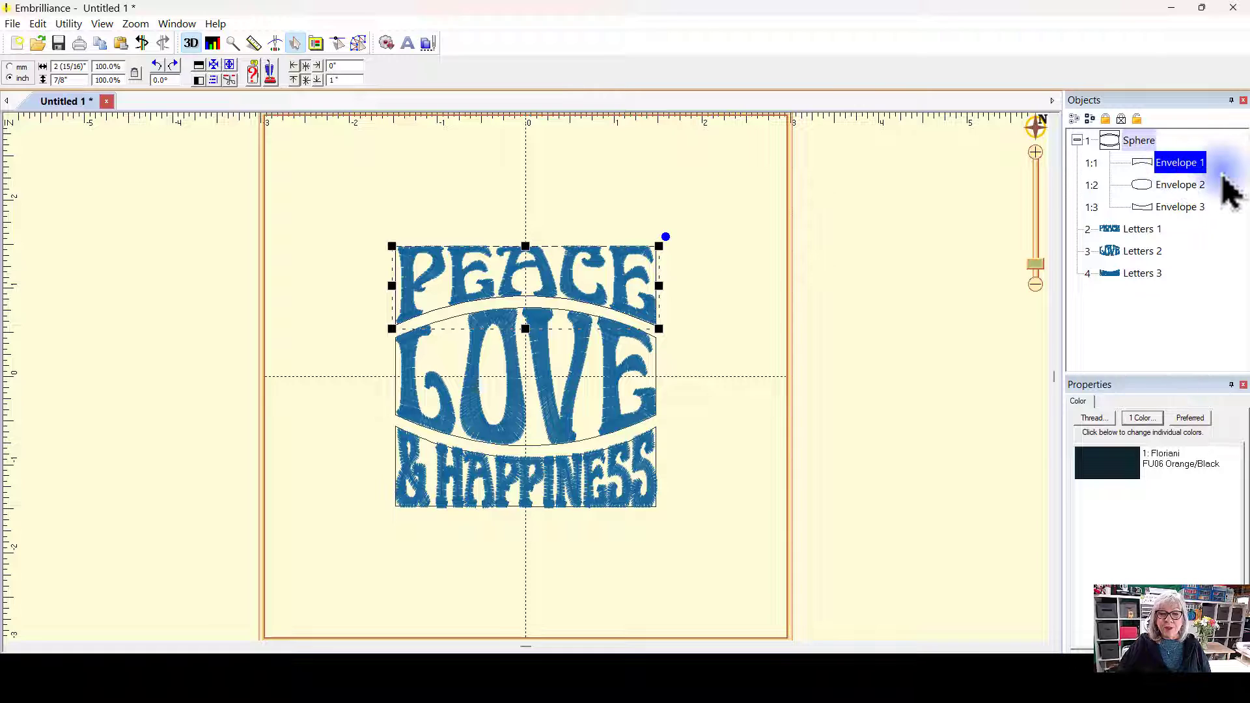
click(1144, 236)
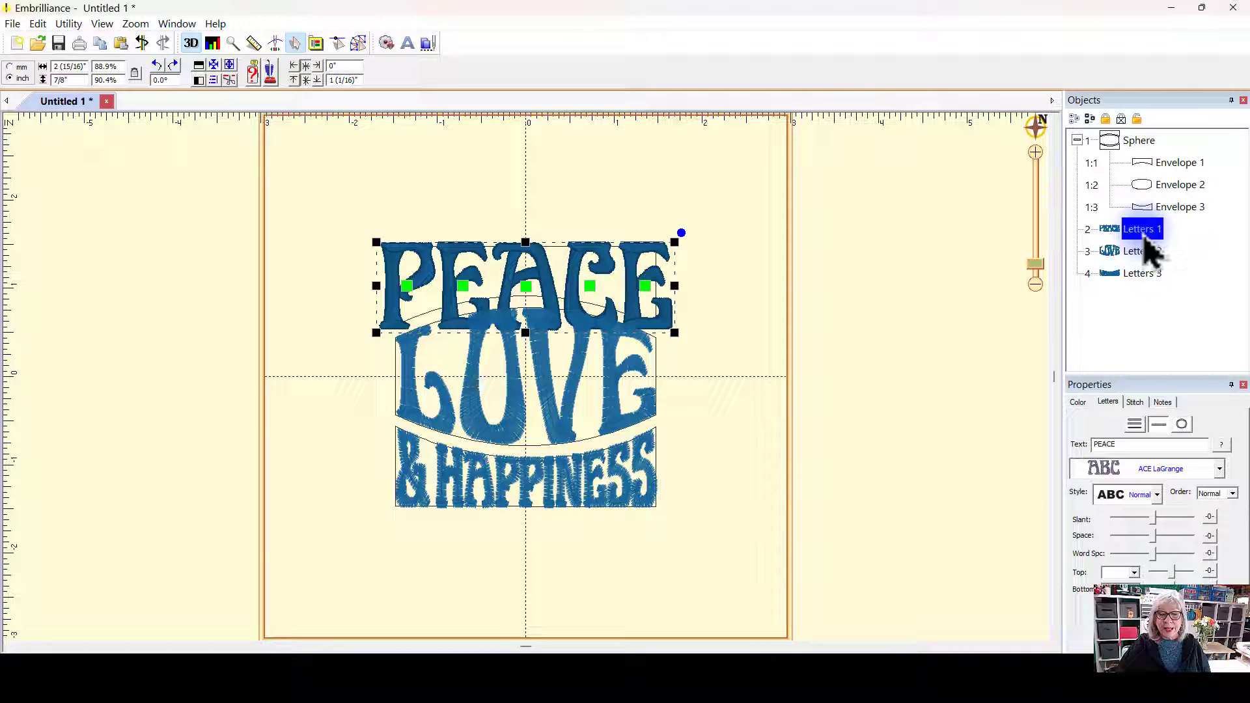
double_click(1115, 444)
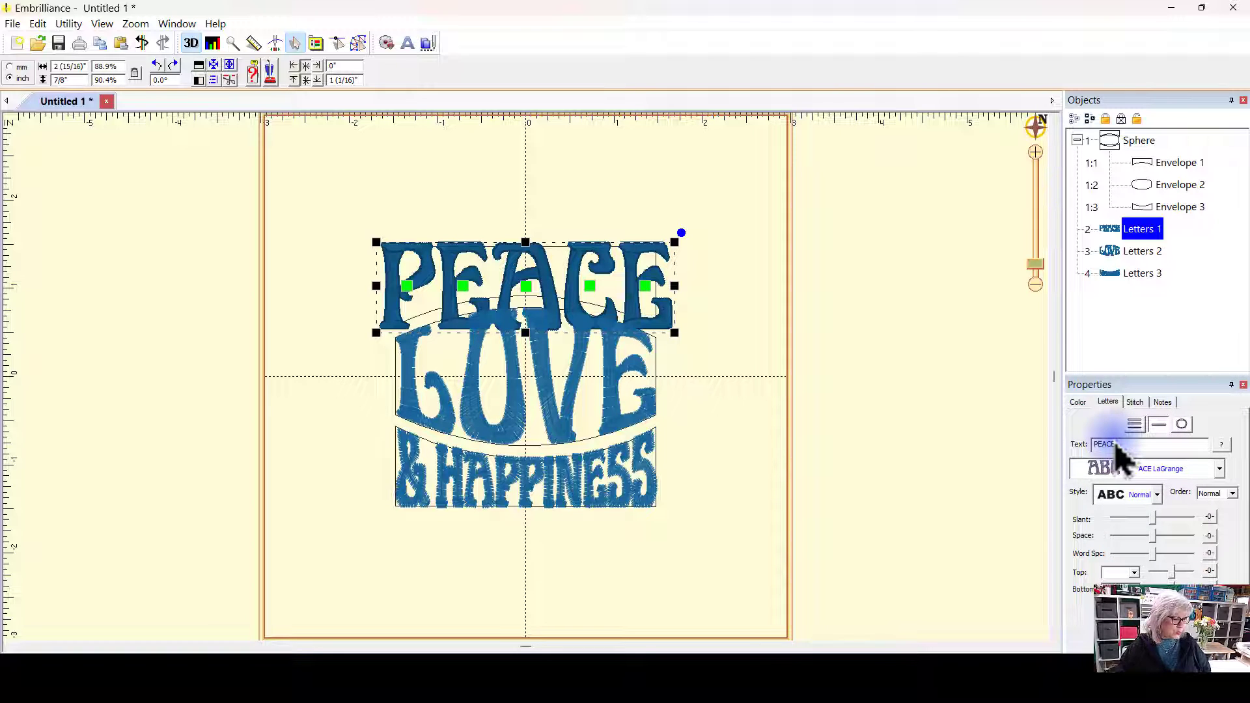
drag(1127, 444, 1075, 443)
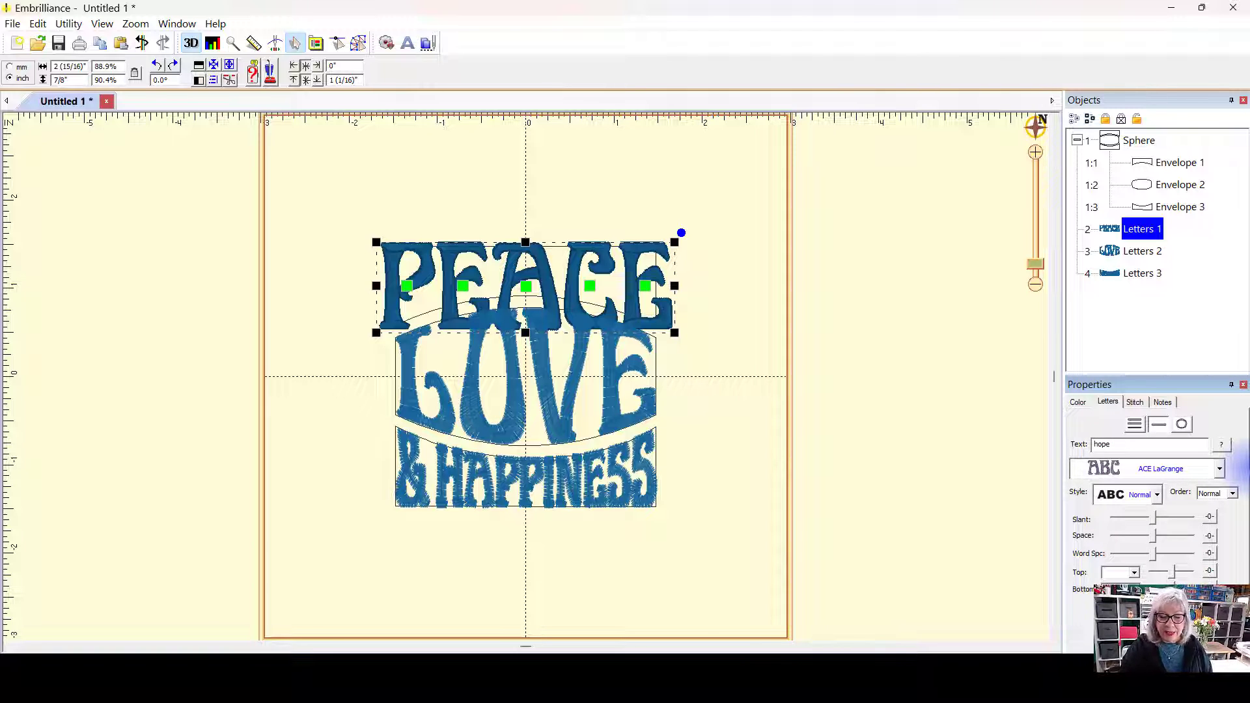
key(Return)
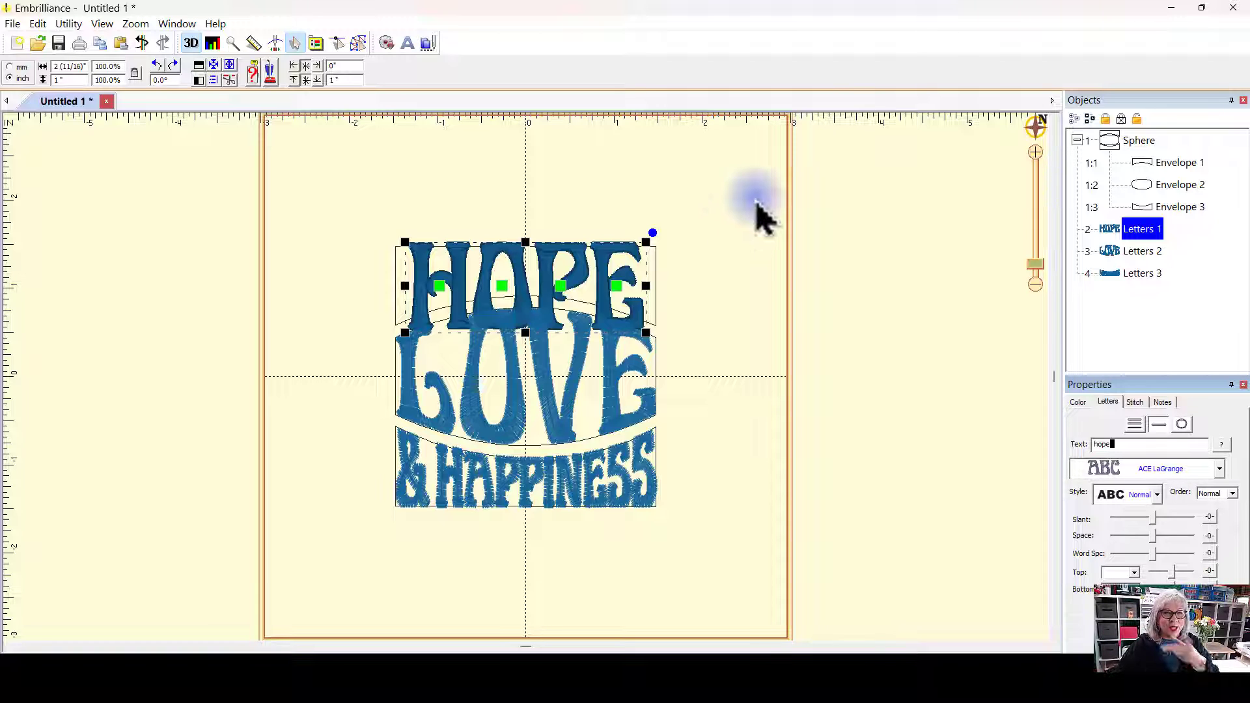
click(733, 232)
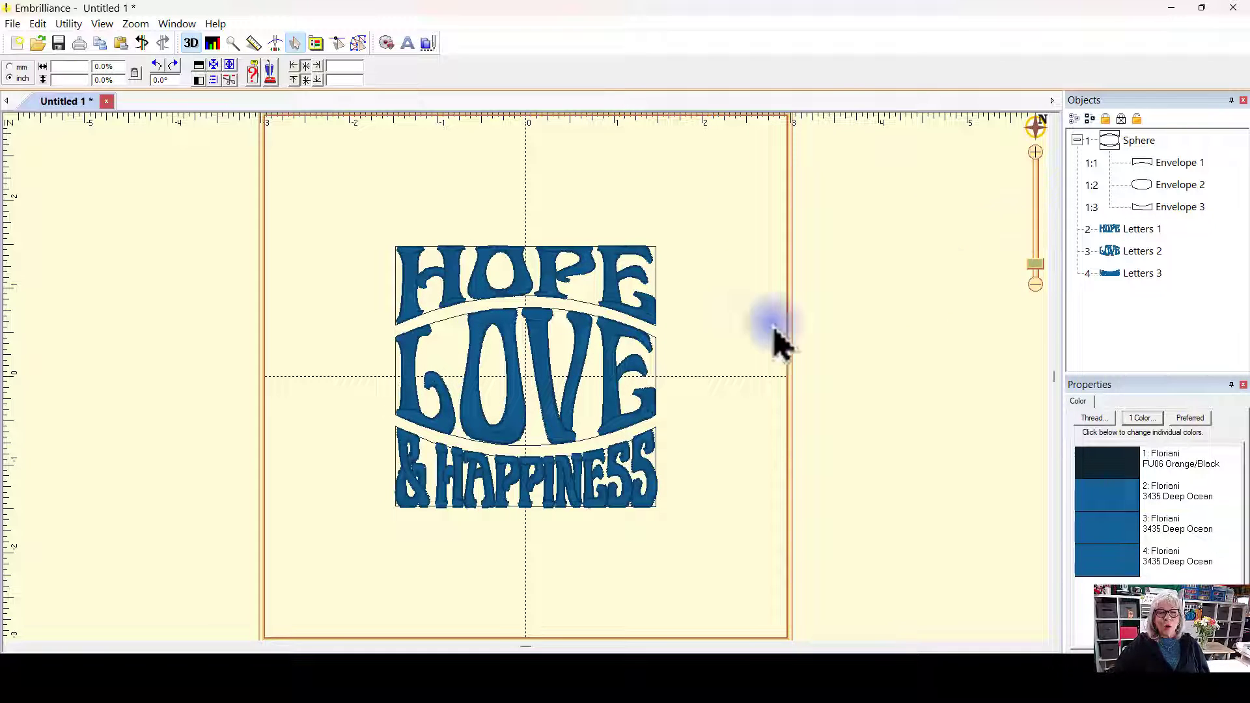
Step: Replace the middle line's letters text with faith
click(581, 390)
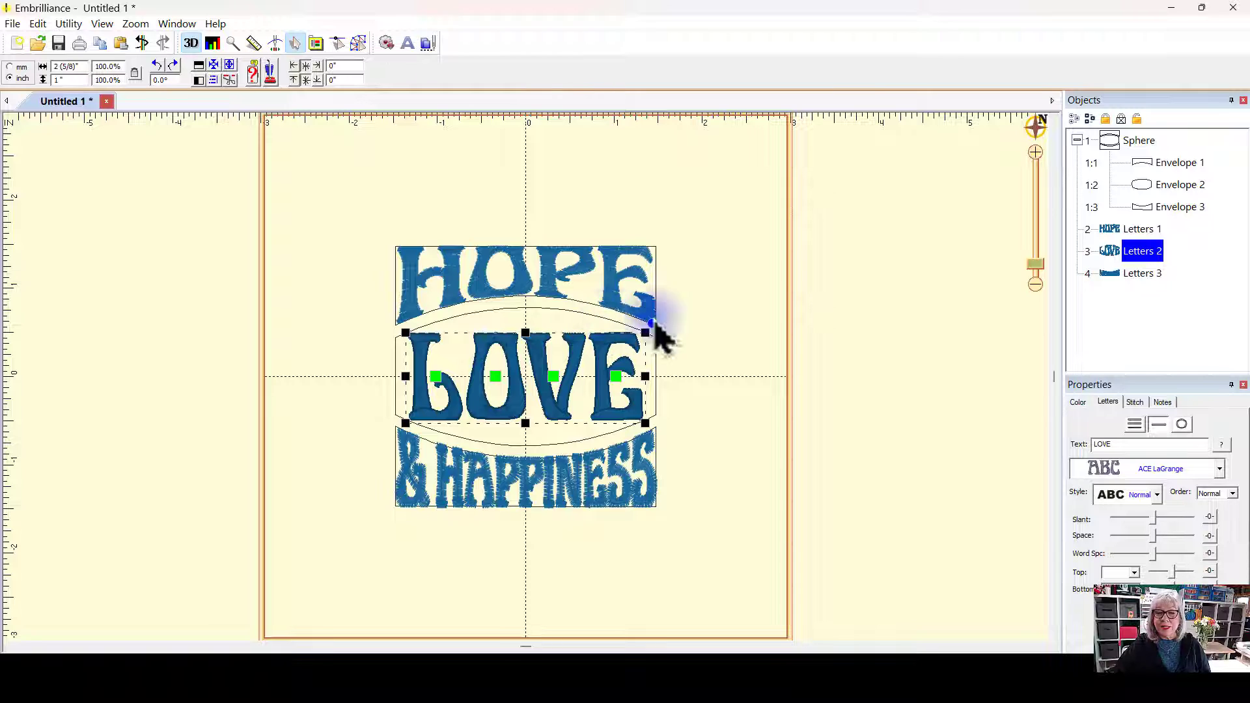
click(574, 317)
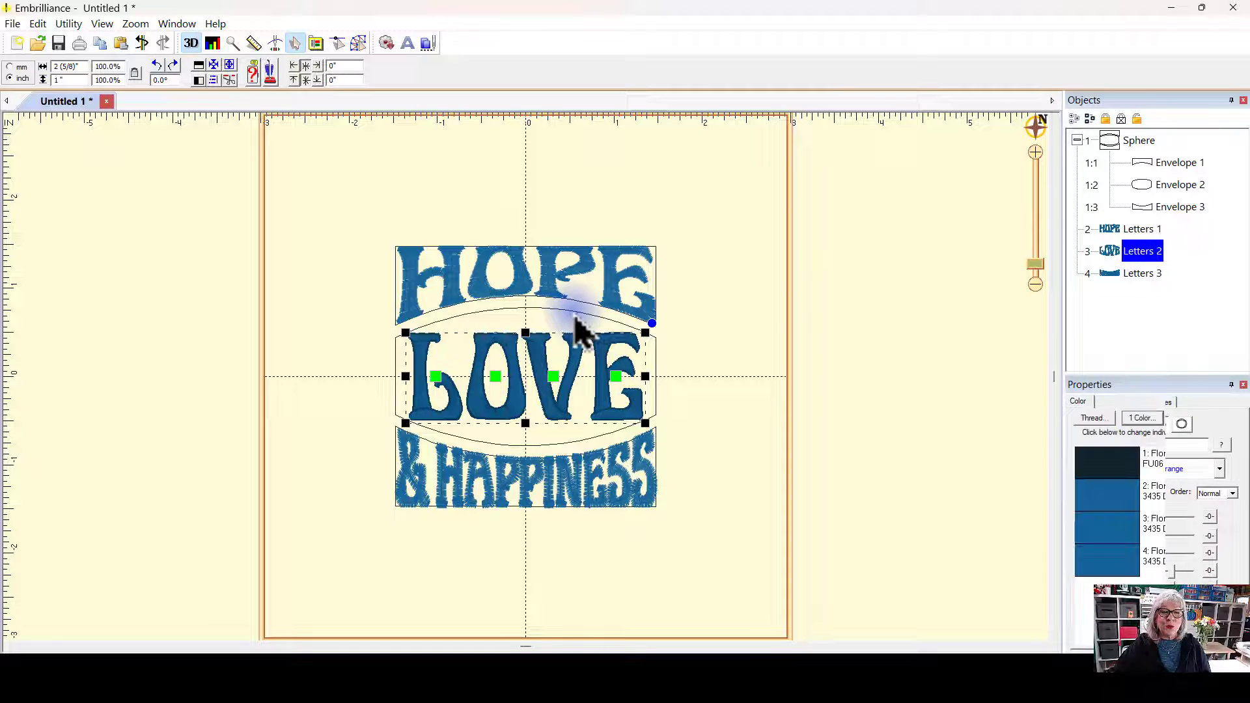
click(1179, 189)
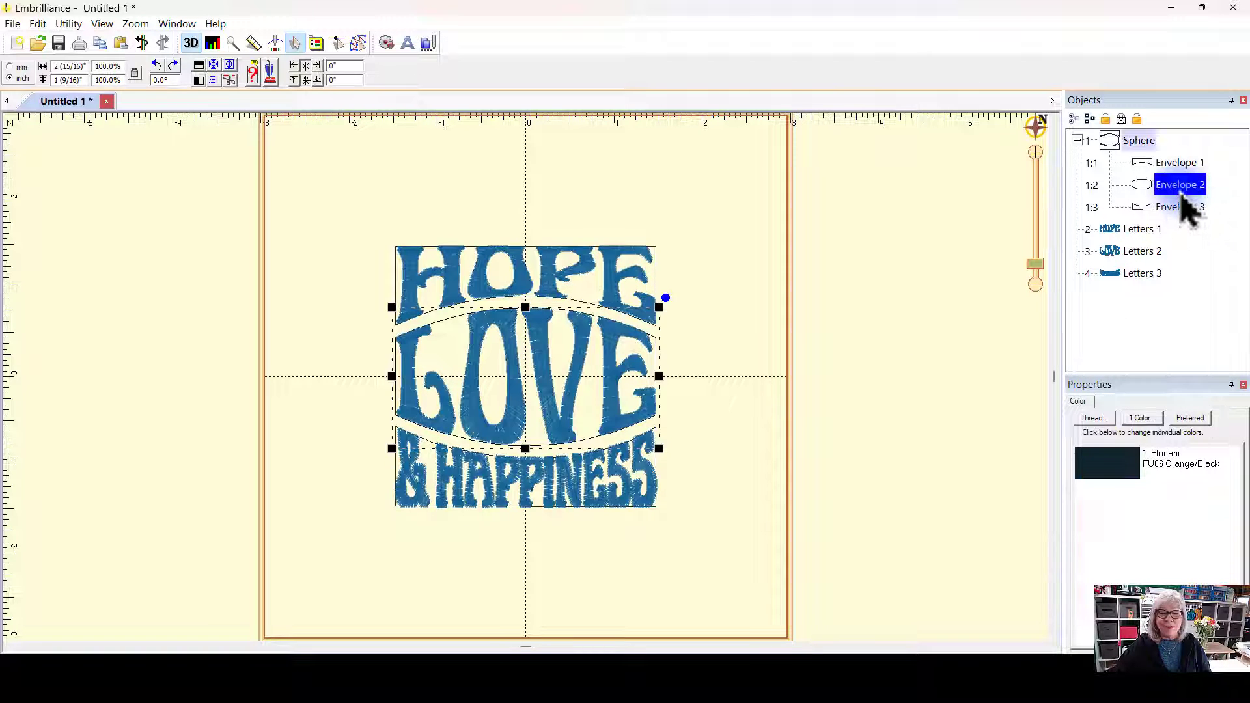
click(1137, 257)
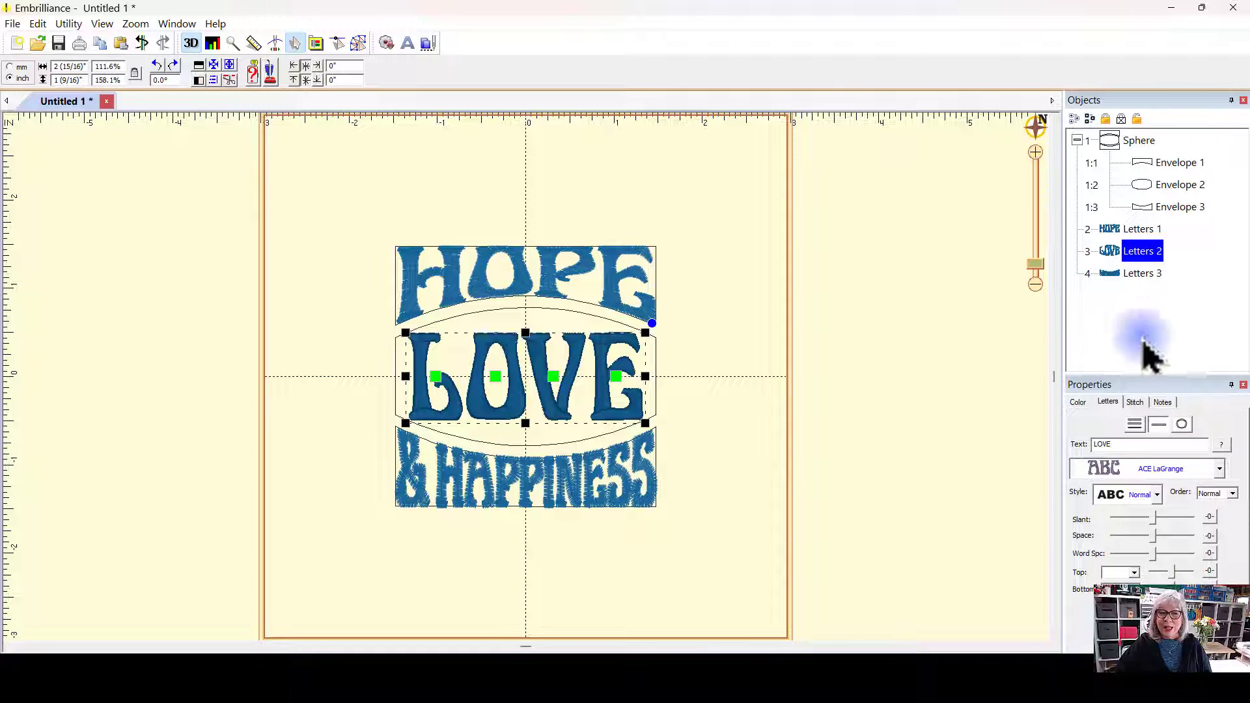
click(1115, 444)
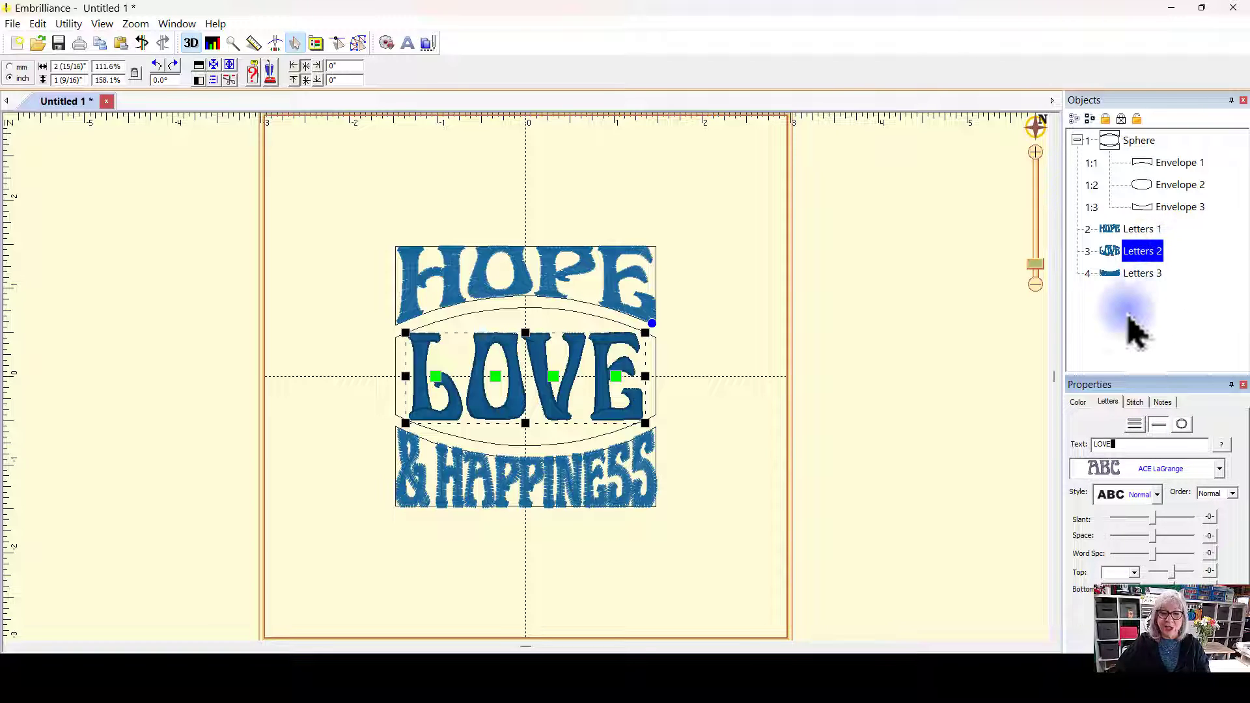
drag(1118, 446, 984, 446)
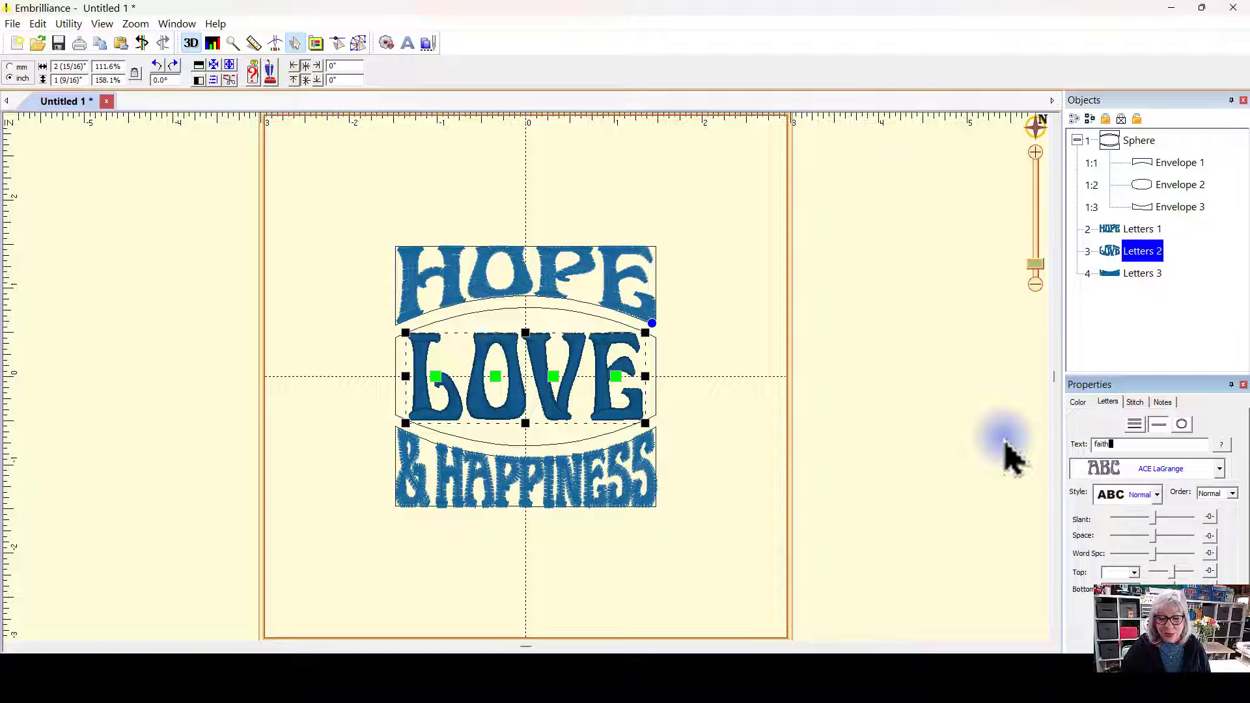
key(Return)
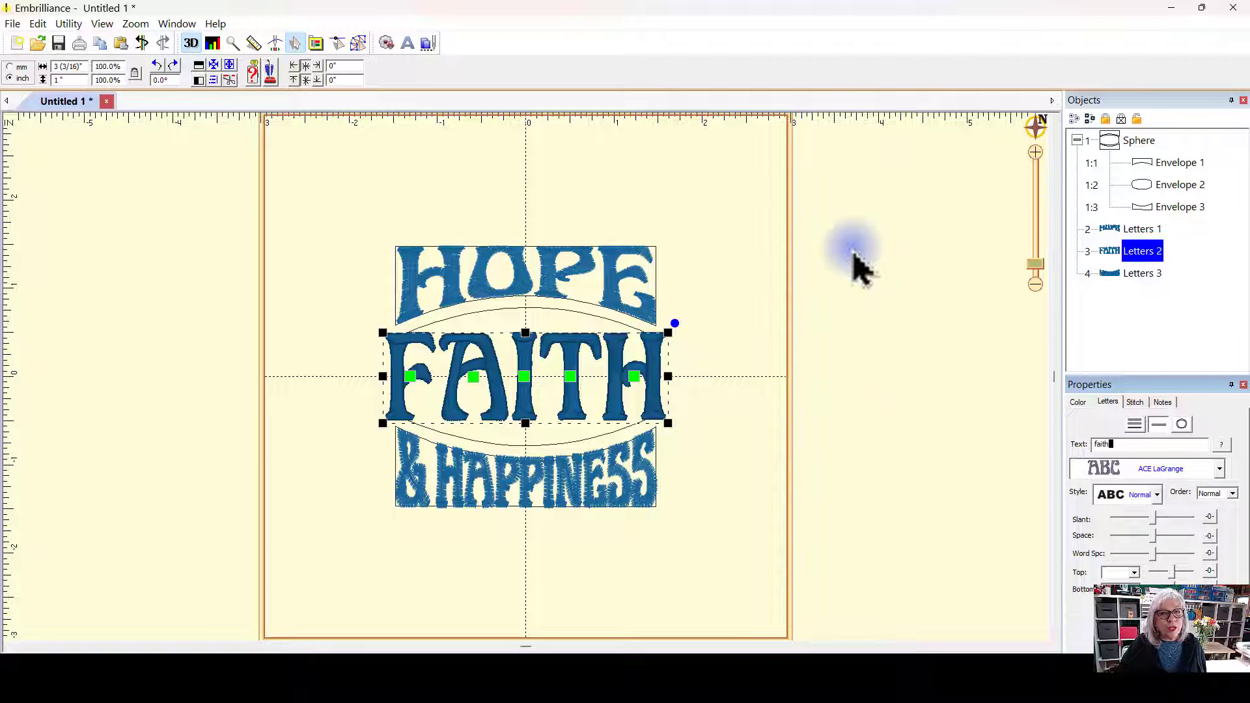
click(742, 200)
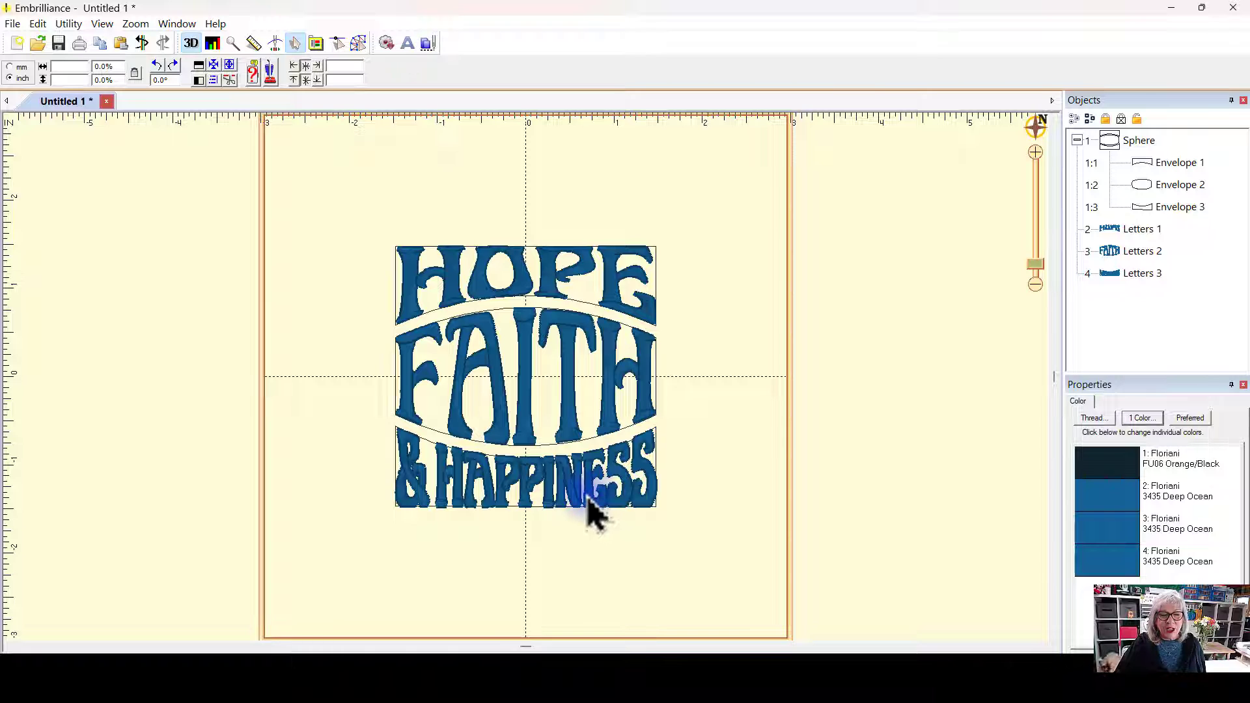
Step: Select the bottom line's letters and rename the object to Letters 4
click(593, 514)
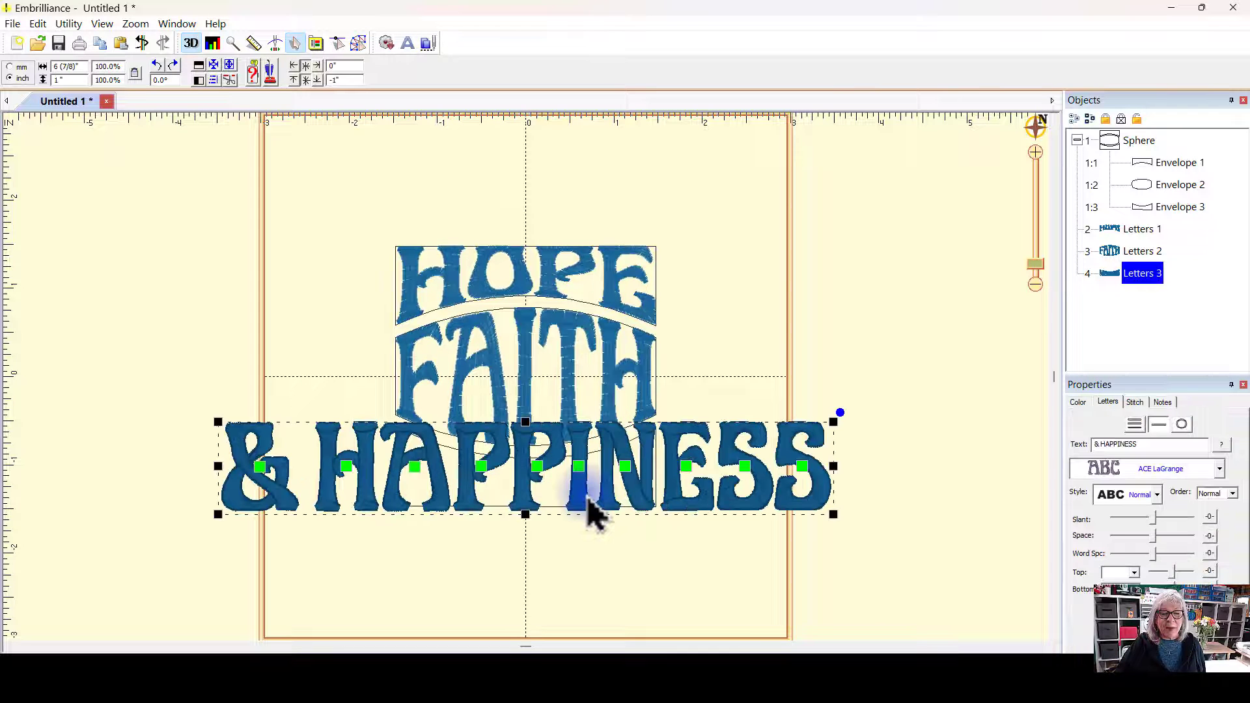
click(984, 381)
click(1139, 274)
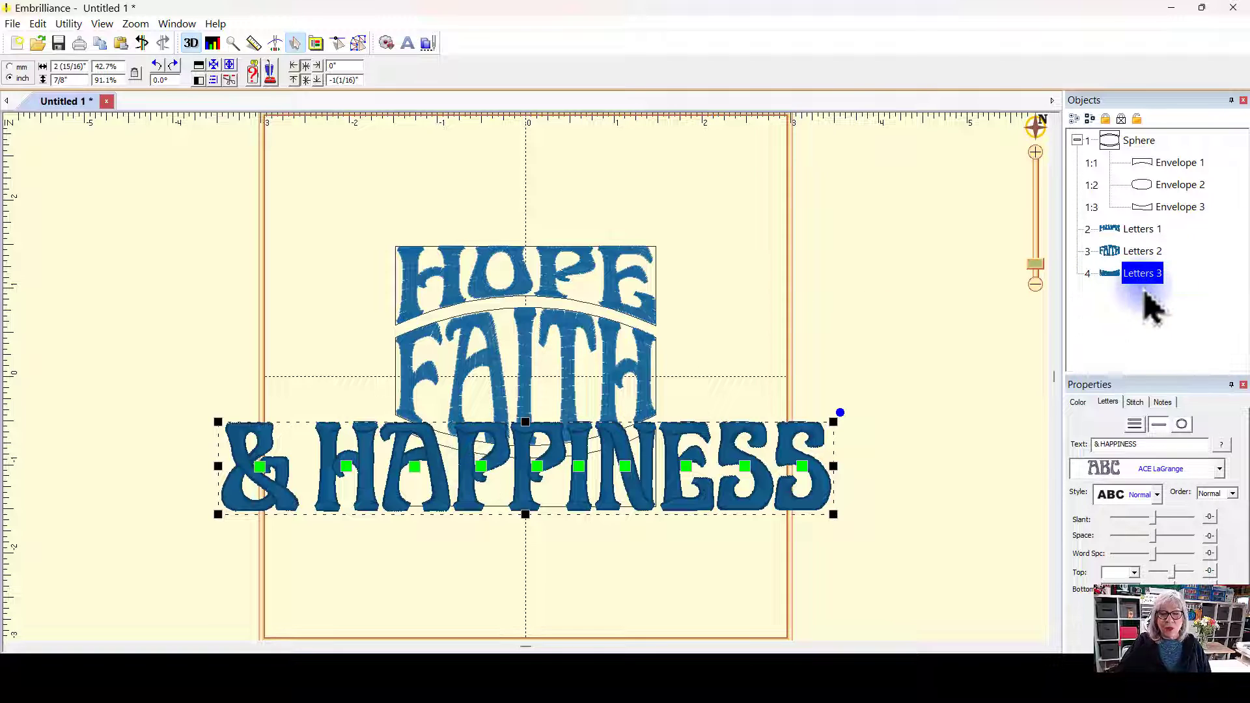
click(1180, 210)
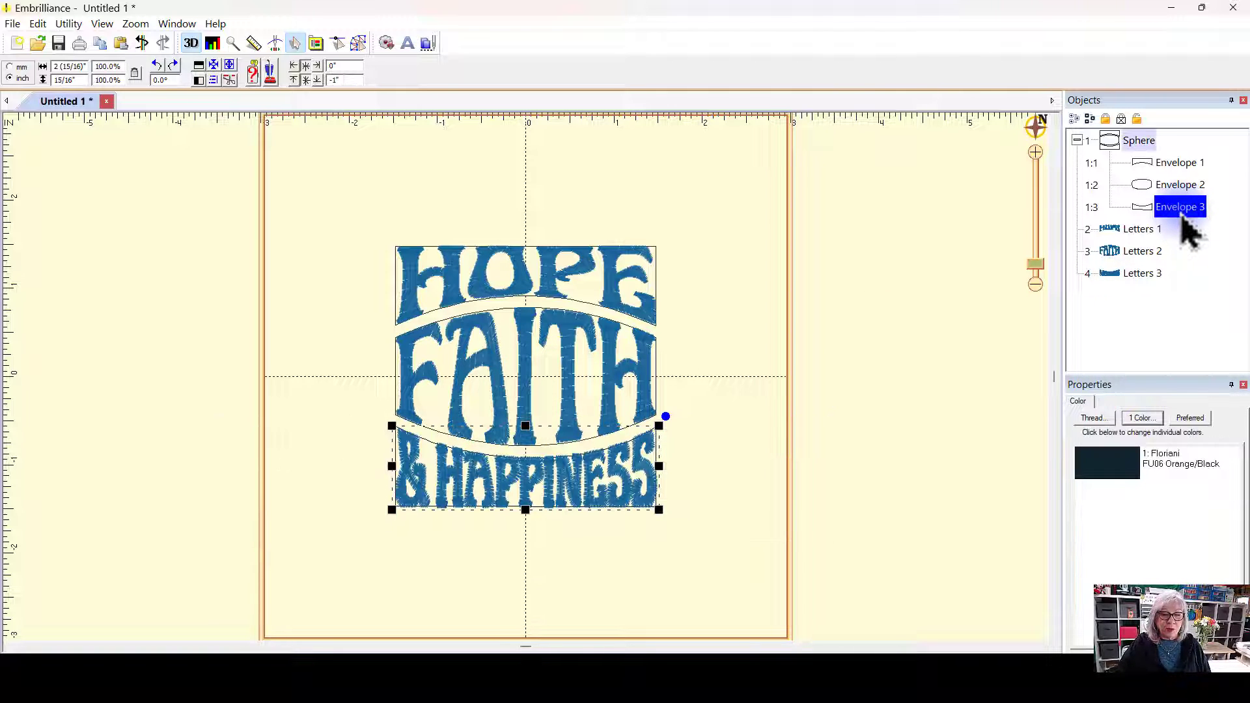
click(1144, 278)
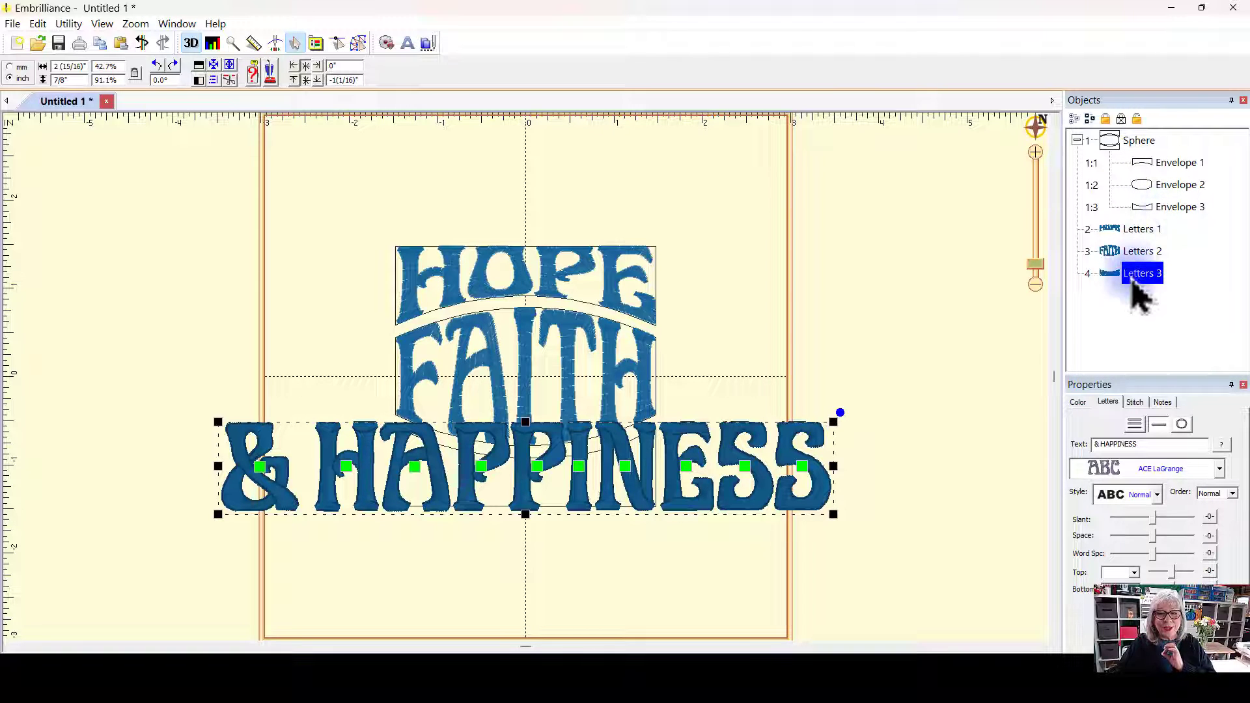
click(1161, 273)
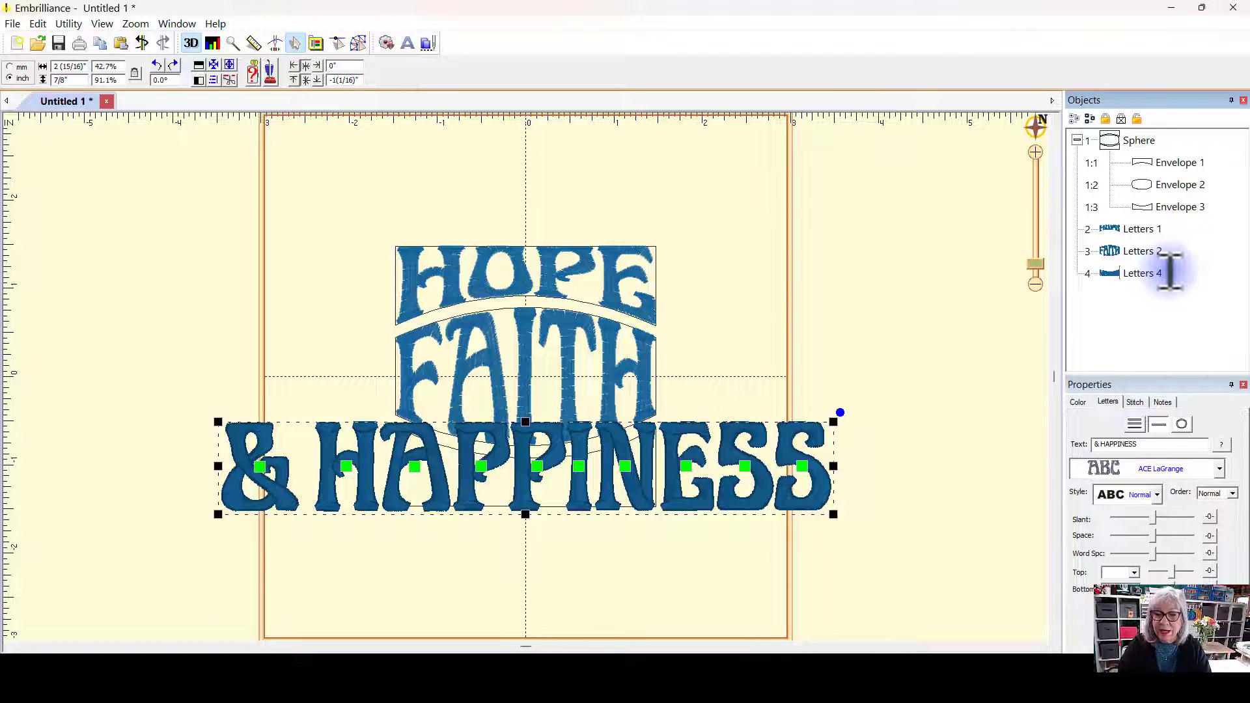
key(Return)
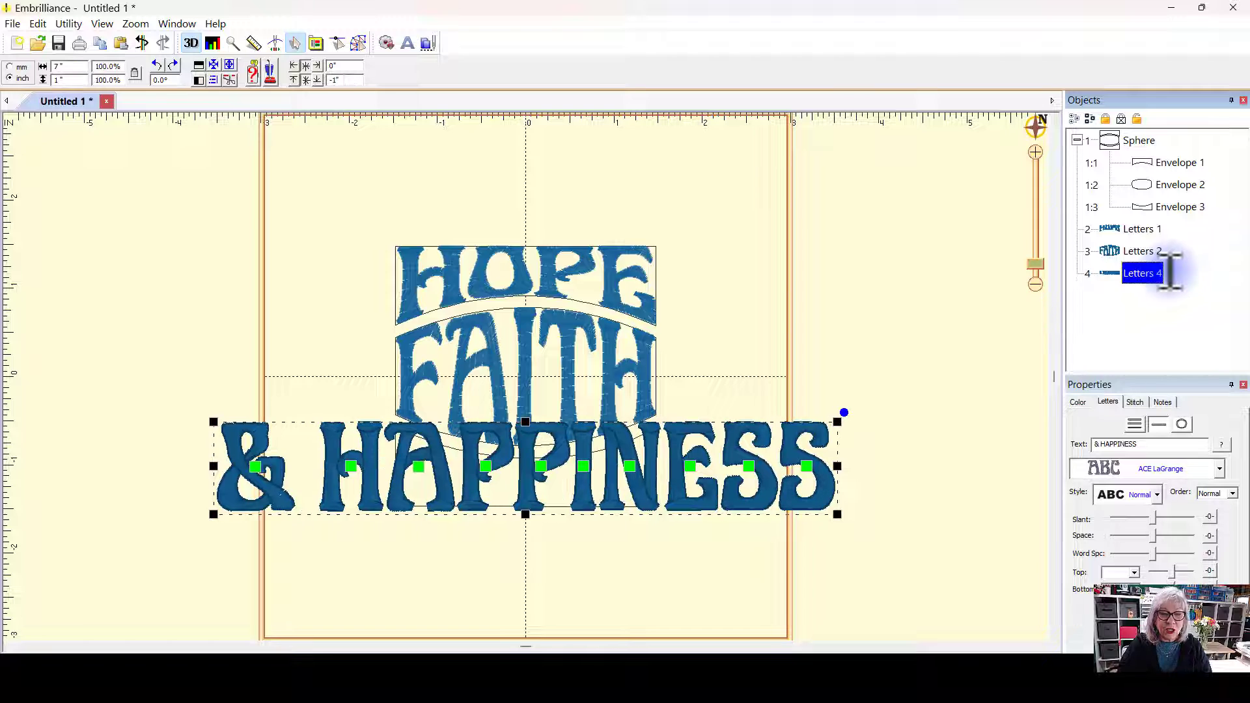
Step: Move the bottom line's letters down below their envelope
click(854, 329)
drag(639, 496, 615, 588)
click(742, 465)
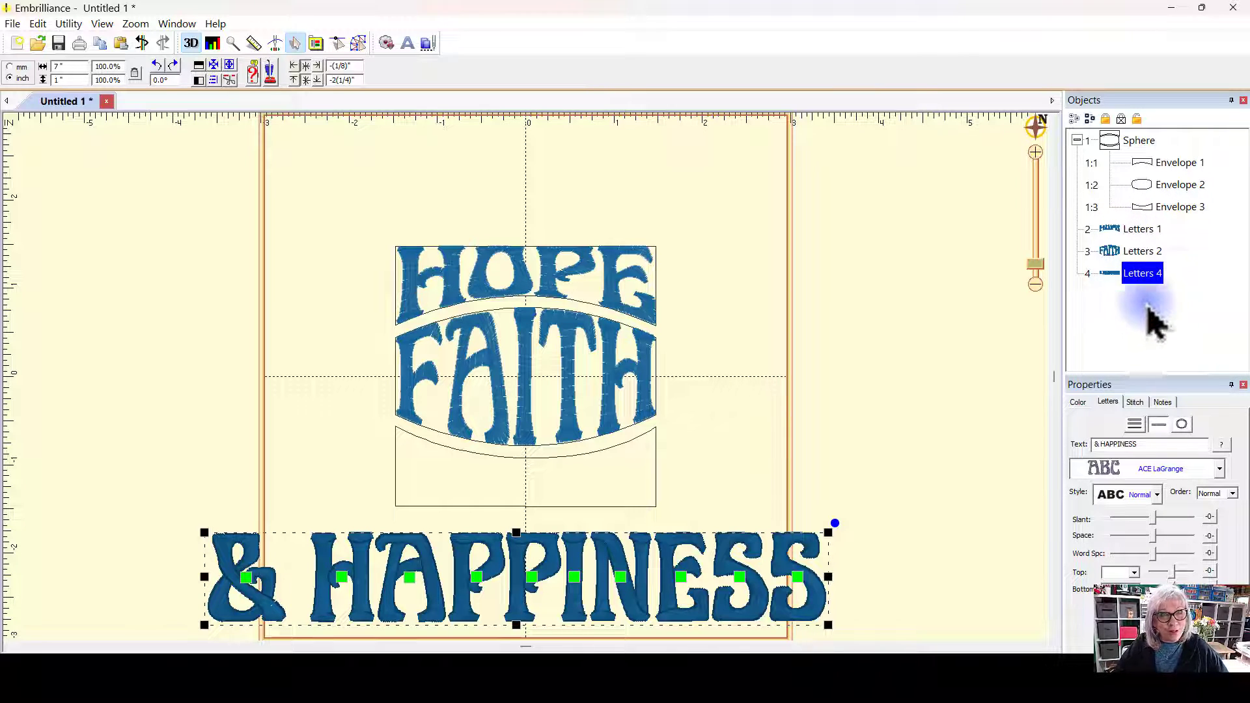
Step: Rename the third envelope in the Sphere group to Envelope 4
right_click(1191, 207)
click(1182, 340)
click(1195, 208)
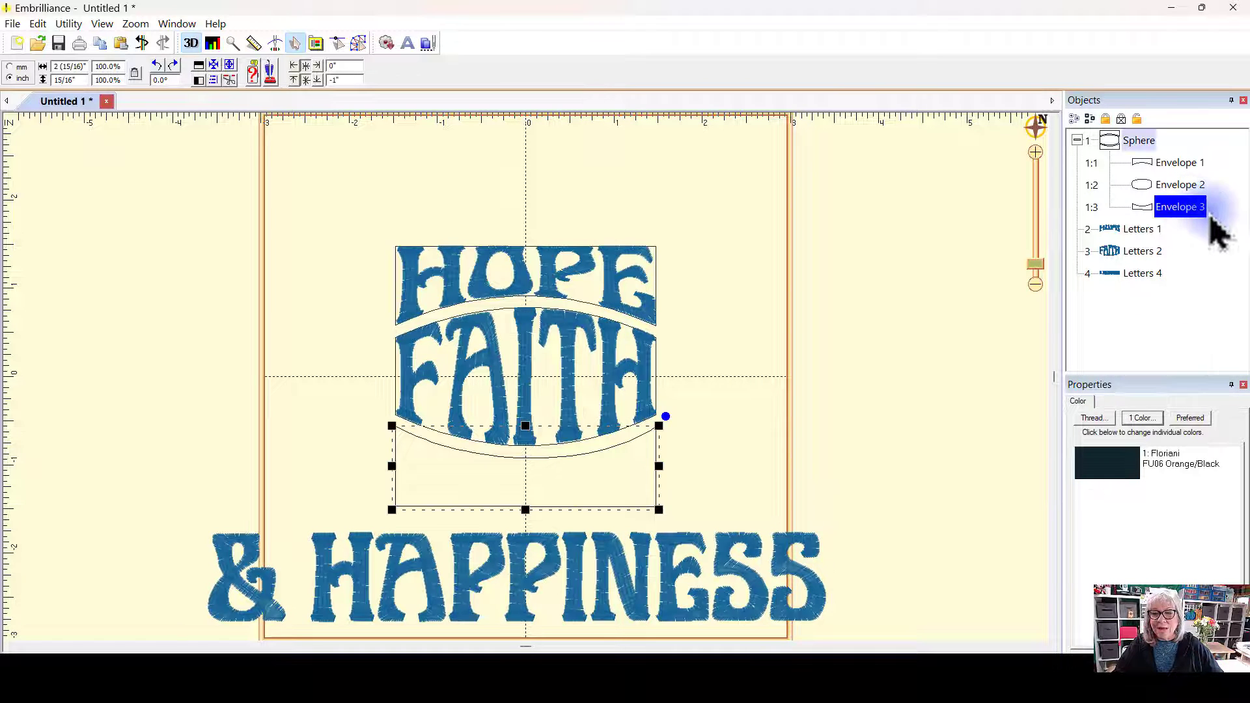
click(1209, 209)
click(1202, 209)
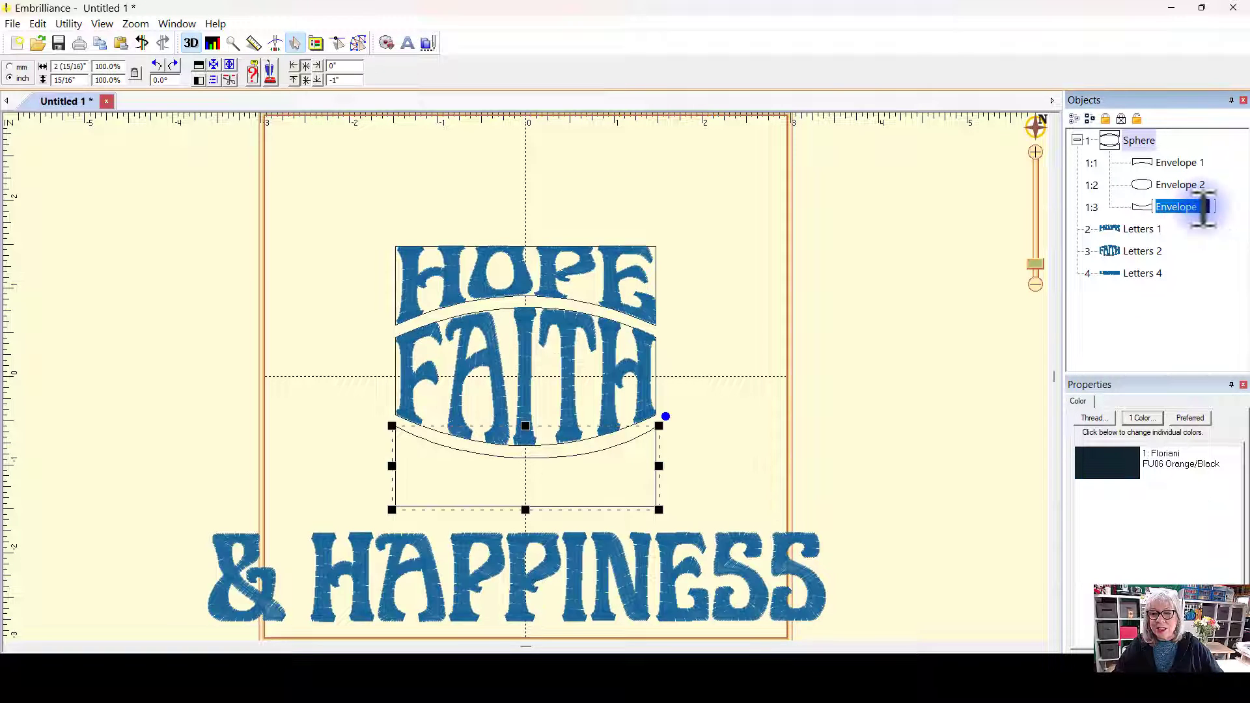
click(1204, 208)
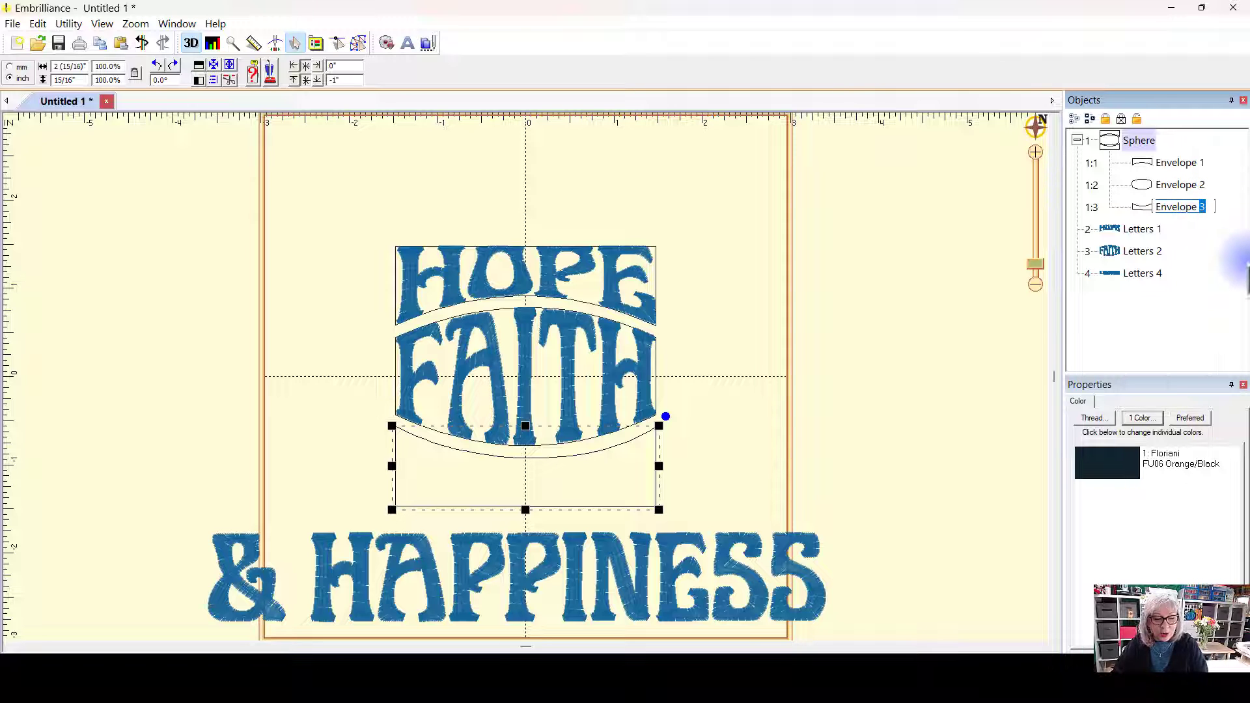
text(4)
key(Return)
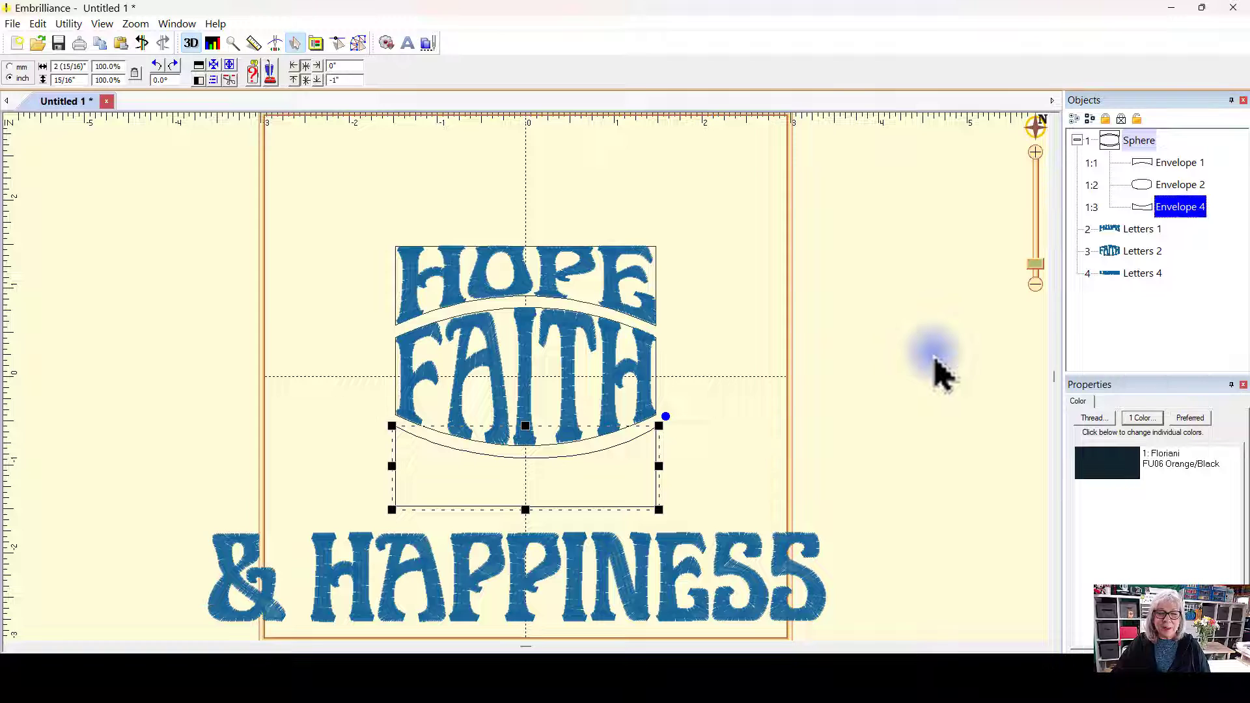
Step: Move the bottom letters back up onto the third envelope
drag(605, 569, 613, 450)
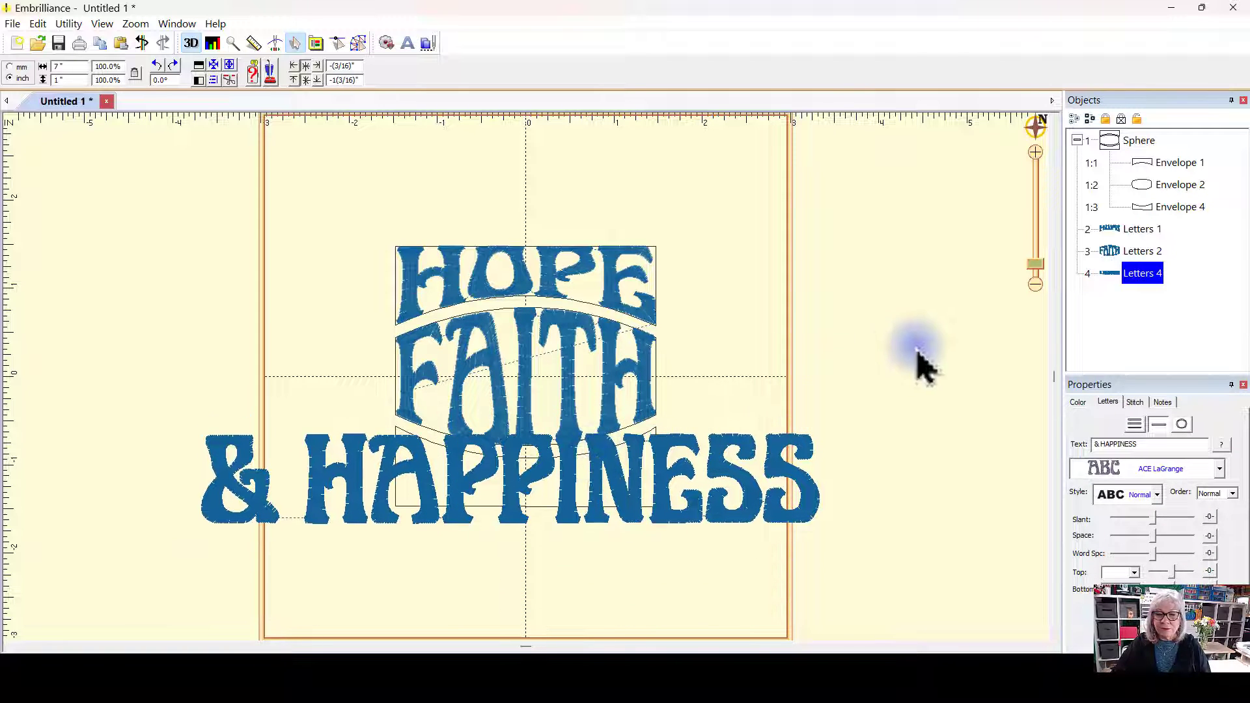
click(929, 347)
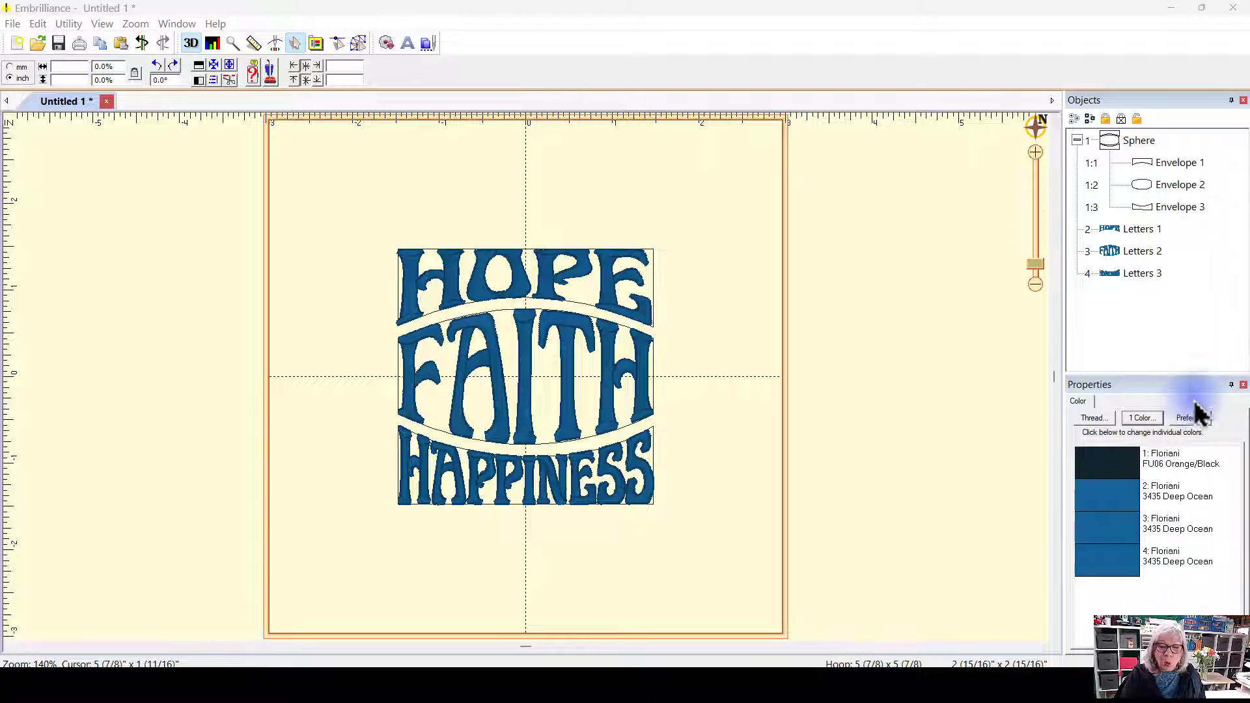
Step: Rename Envelope 3 in the Sphere group to Envelope 4
click(1191, 209)
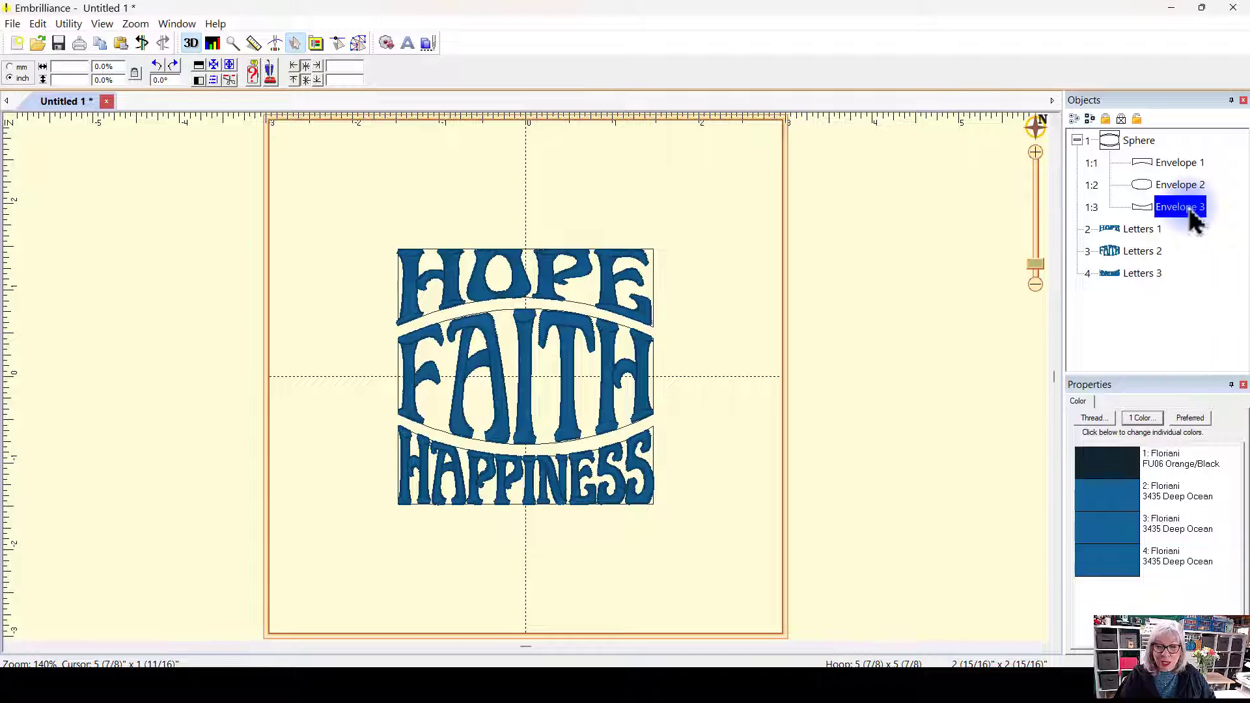
click(1201, 208)
click(1209, 206)
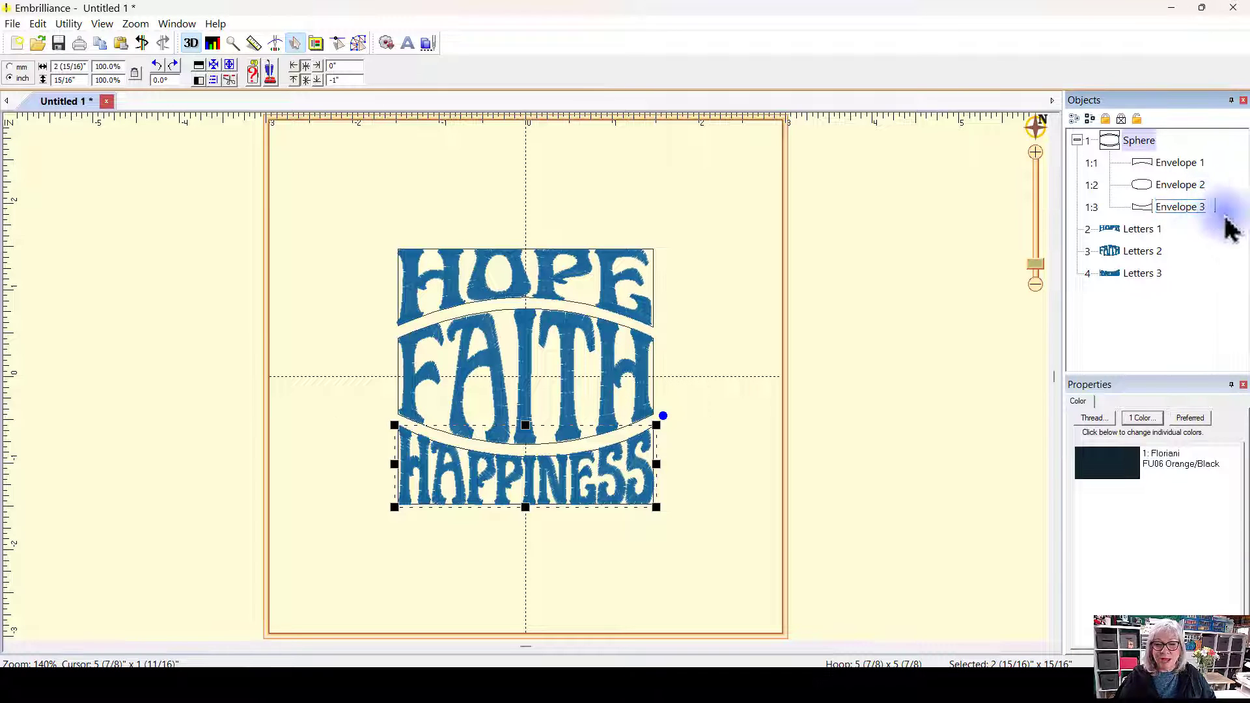
drag(1210, 208, 1203, 208)
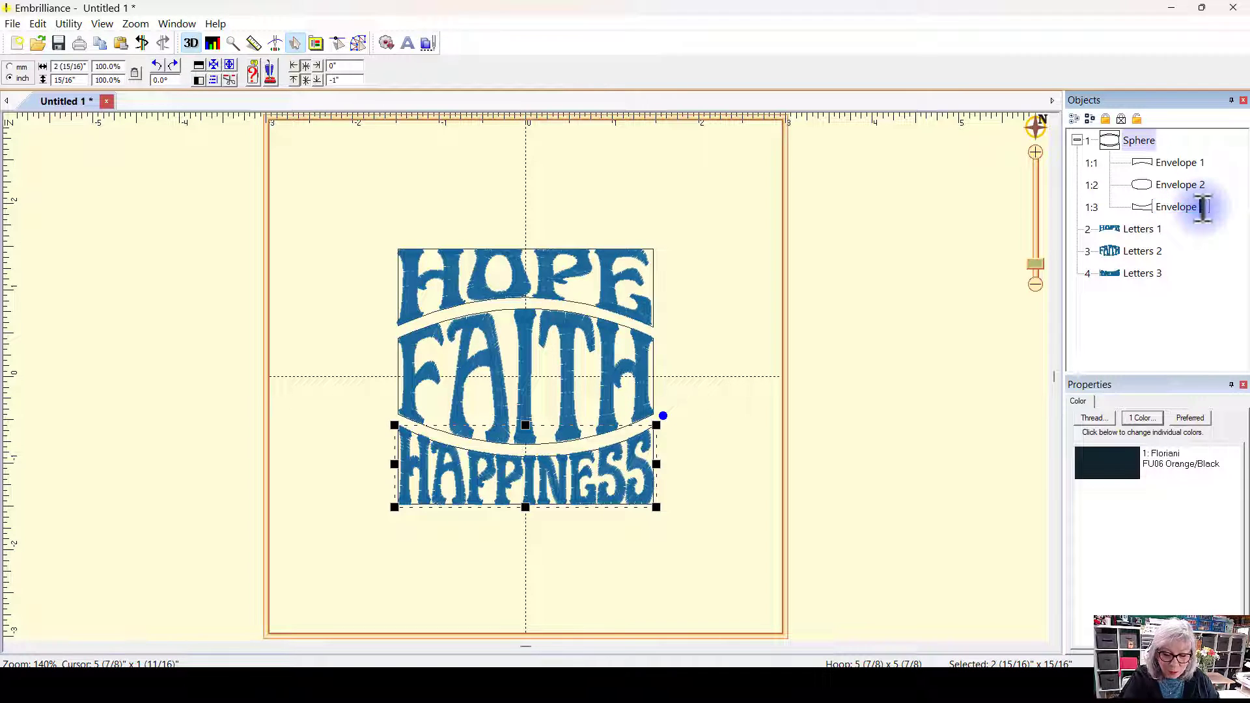
text(4)
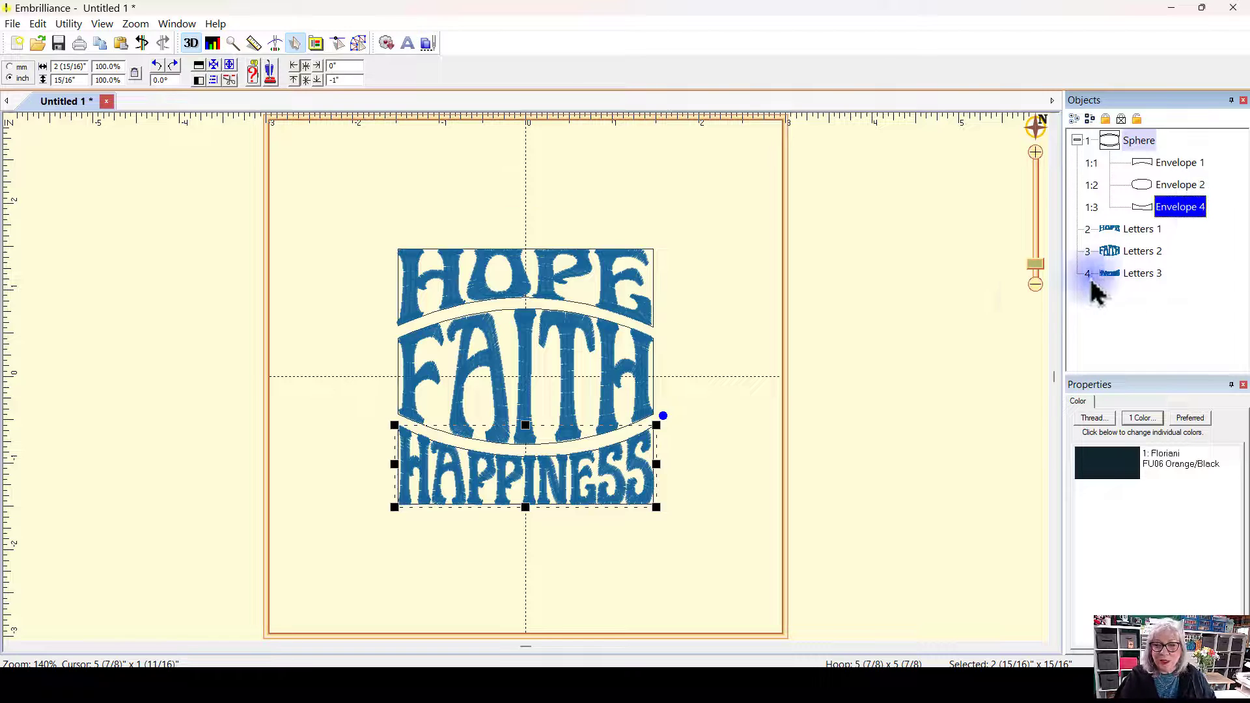
click(899, 322)
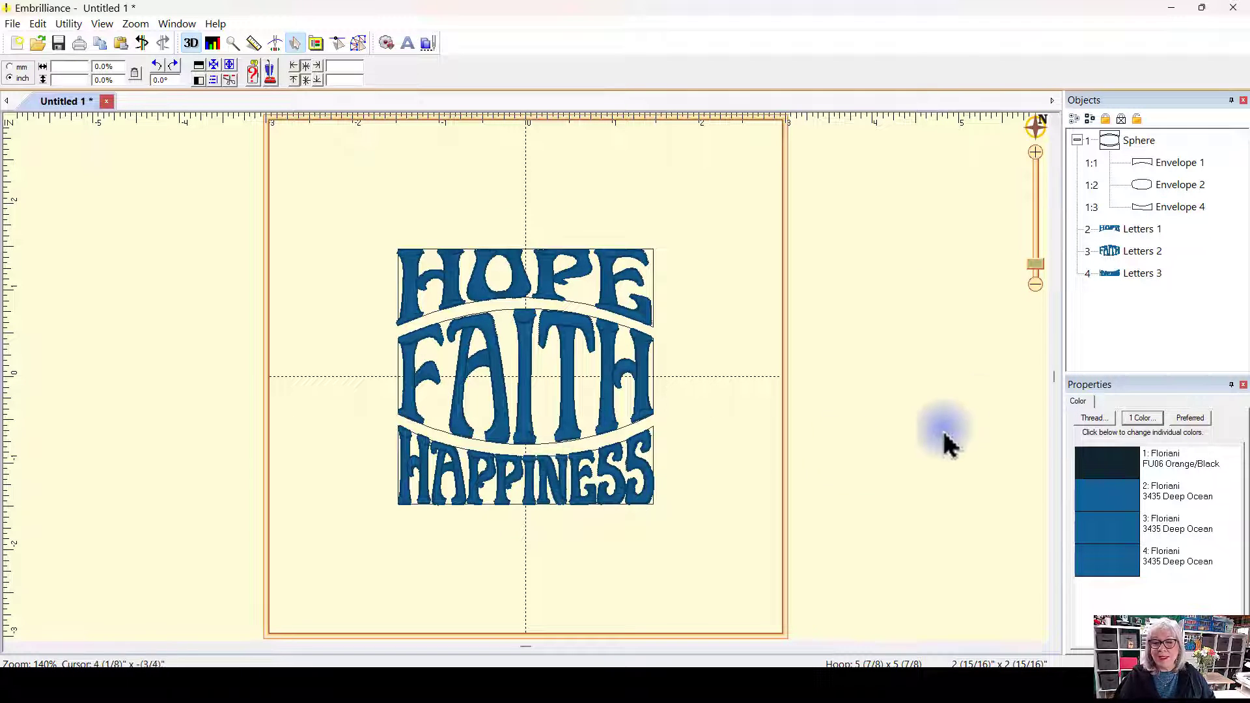
Step: Move the happiness letters down out of the bottom envelope and back up into it
drag(560, 498, 555, 599)
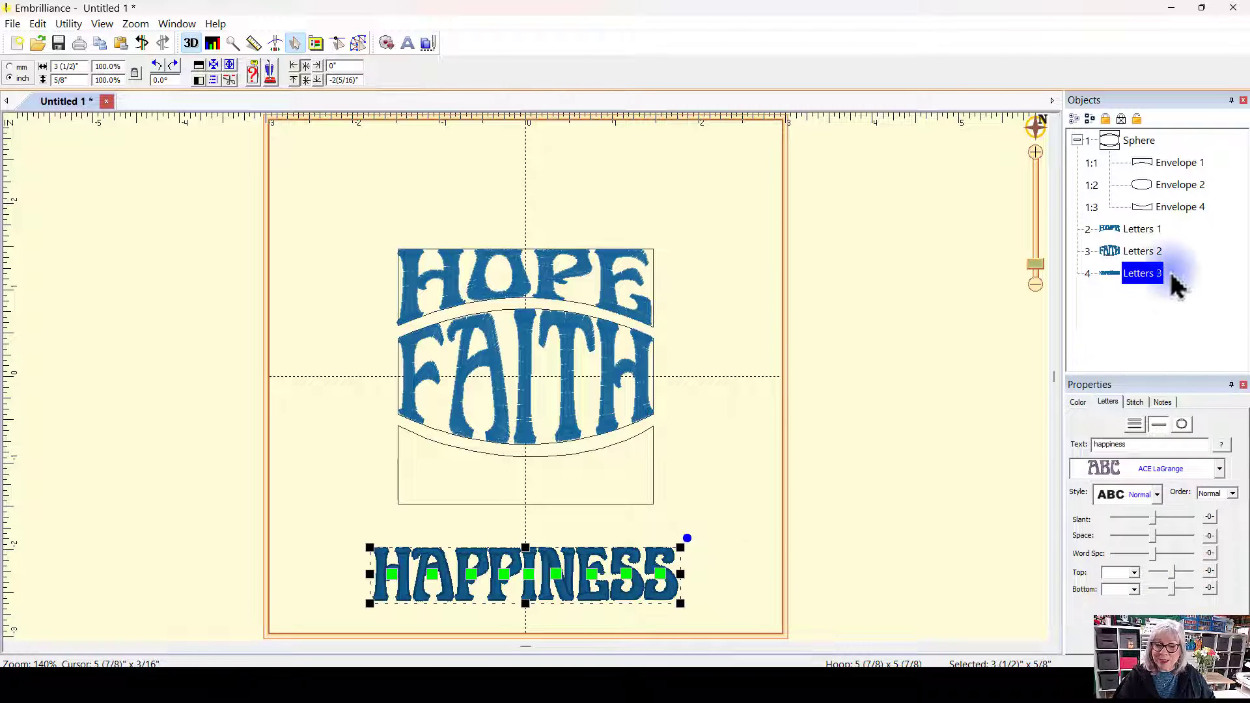
drag(557, 575, 557, 482)
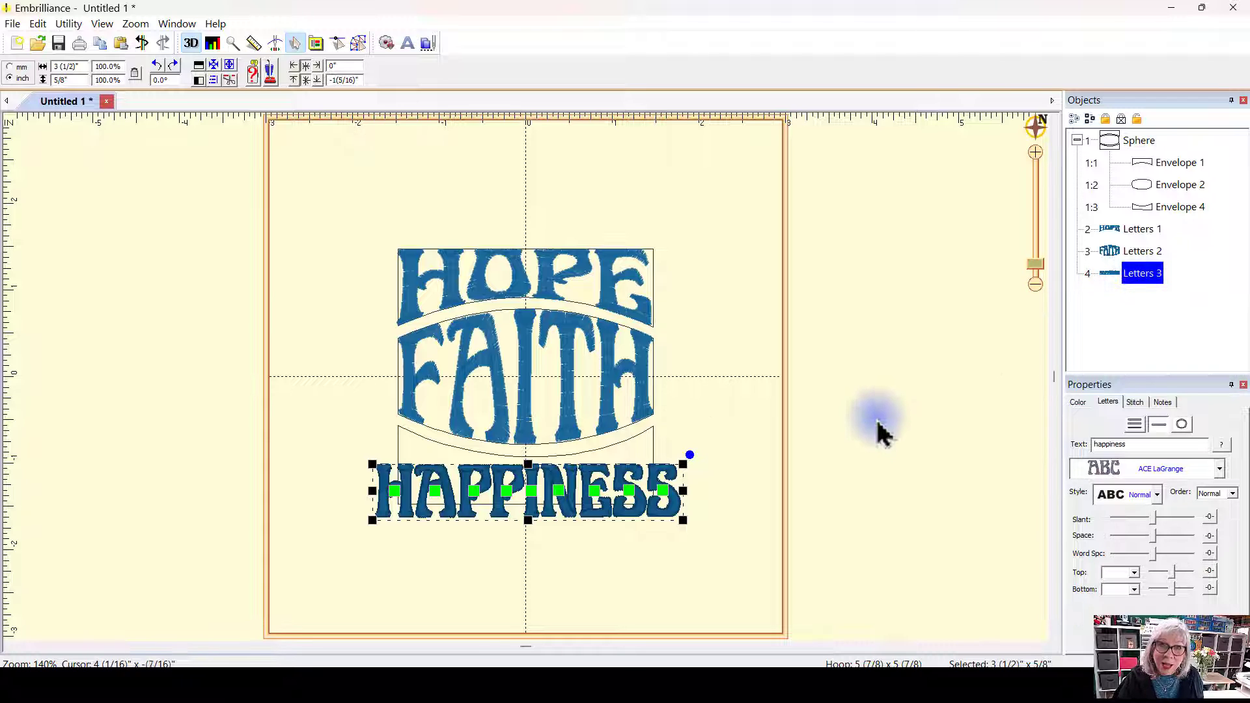
click(924, 429)
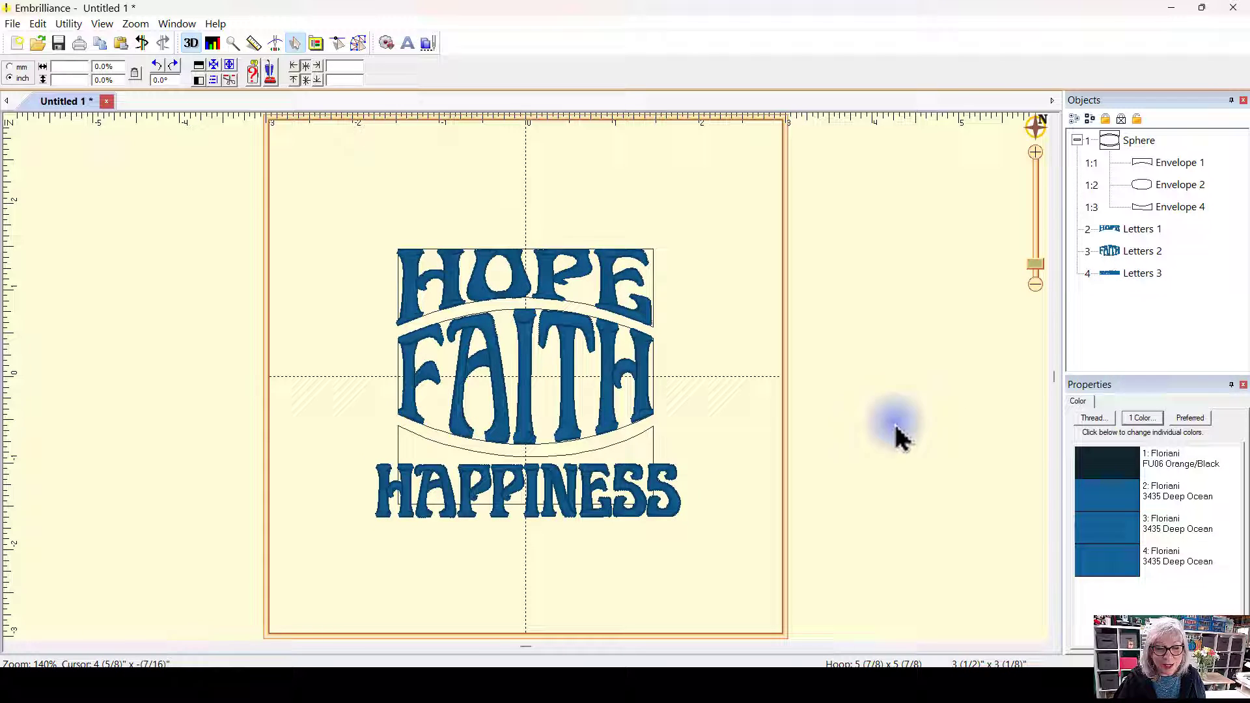
click(664, 485)
click(729, 436)
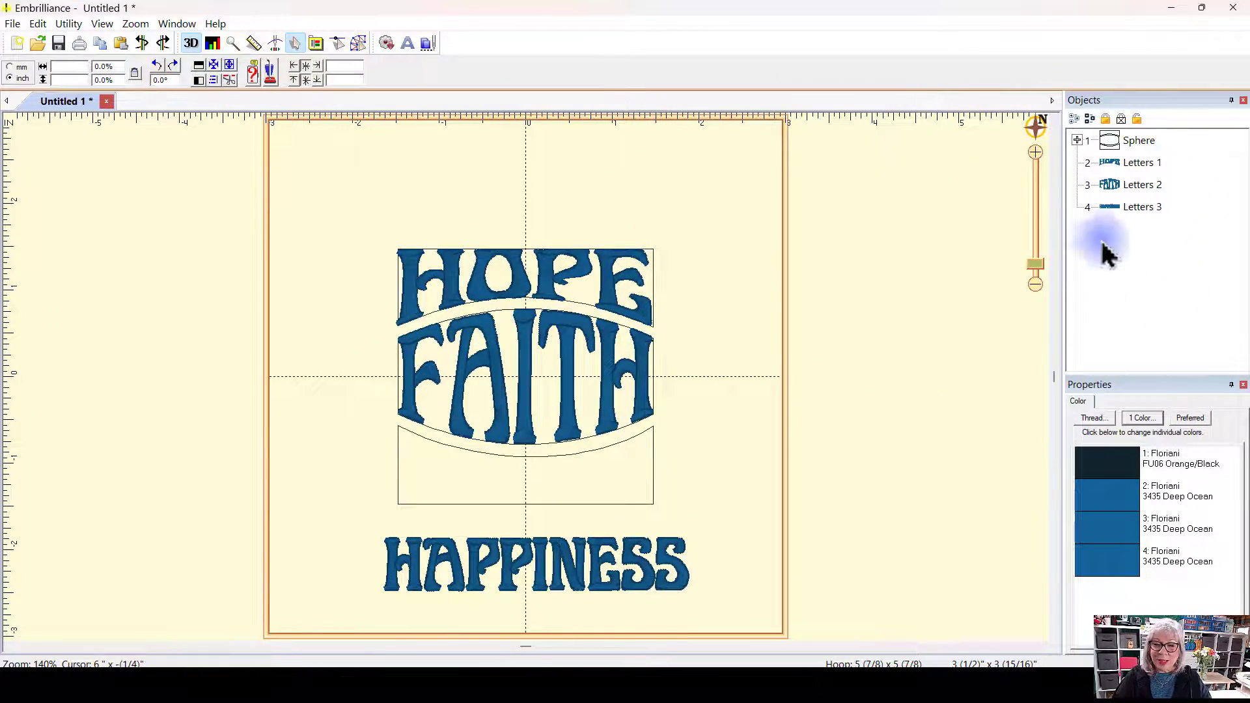
Step: Expand the Sphere group and rename Envelope 4 to Envelope 55
click(1077, 140)
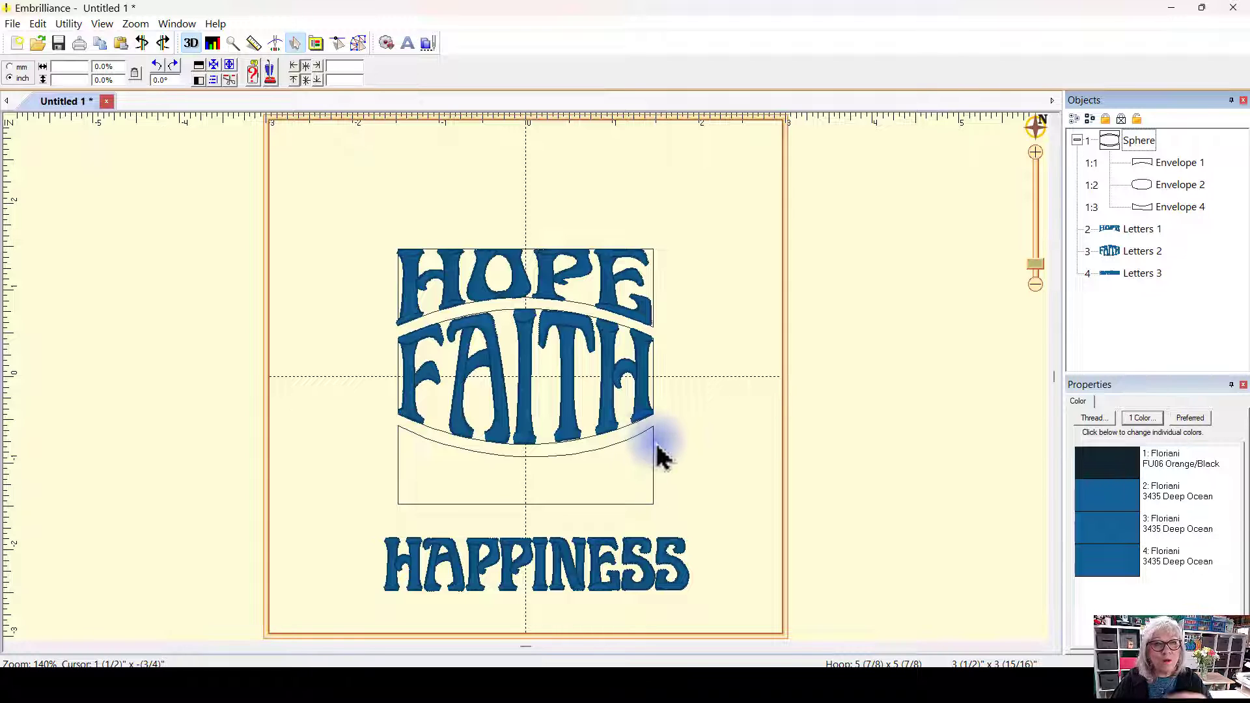
click(1199, 207)
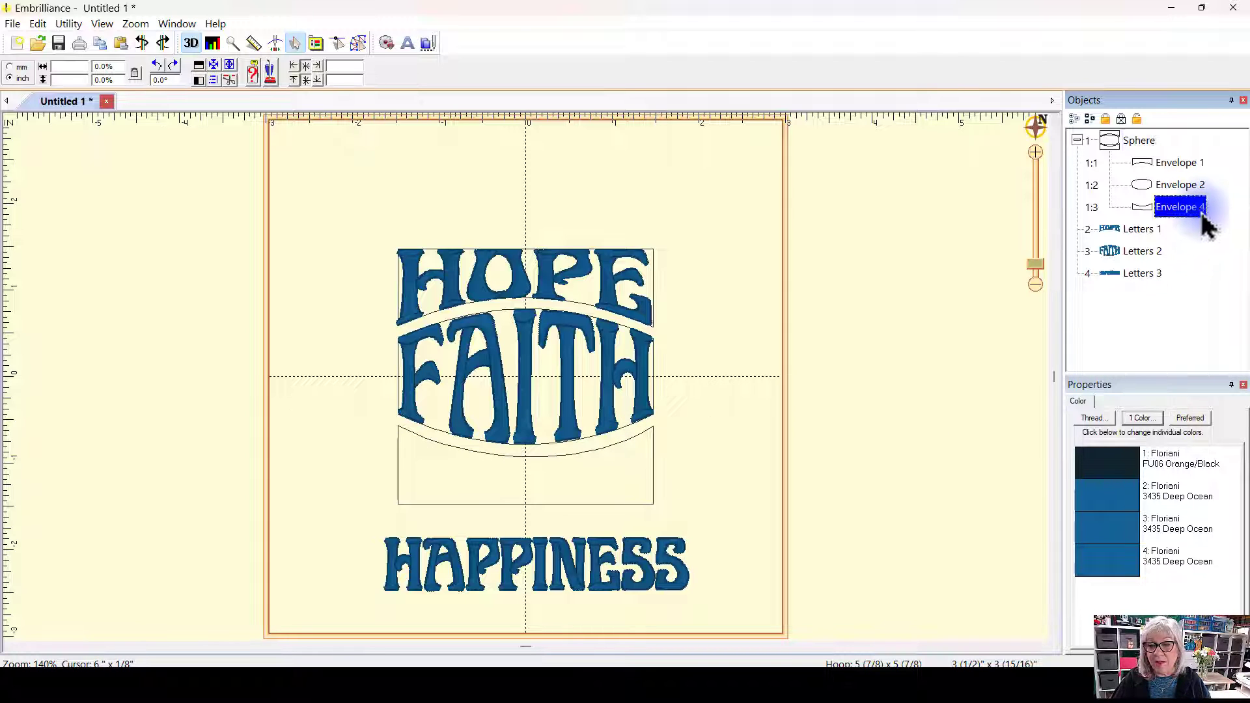
click(1210, 207)
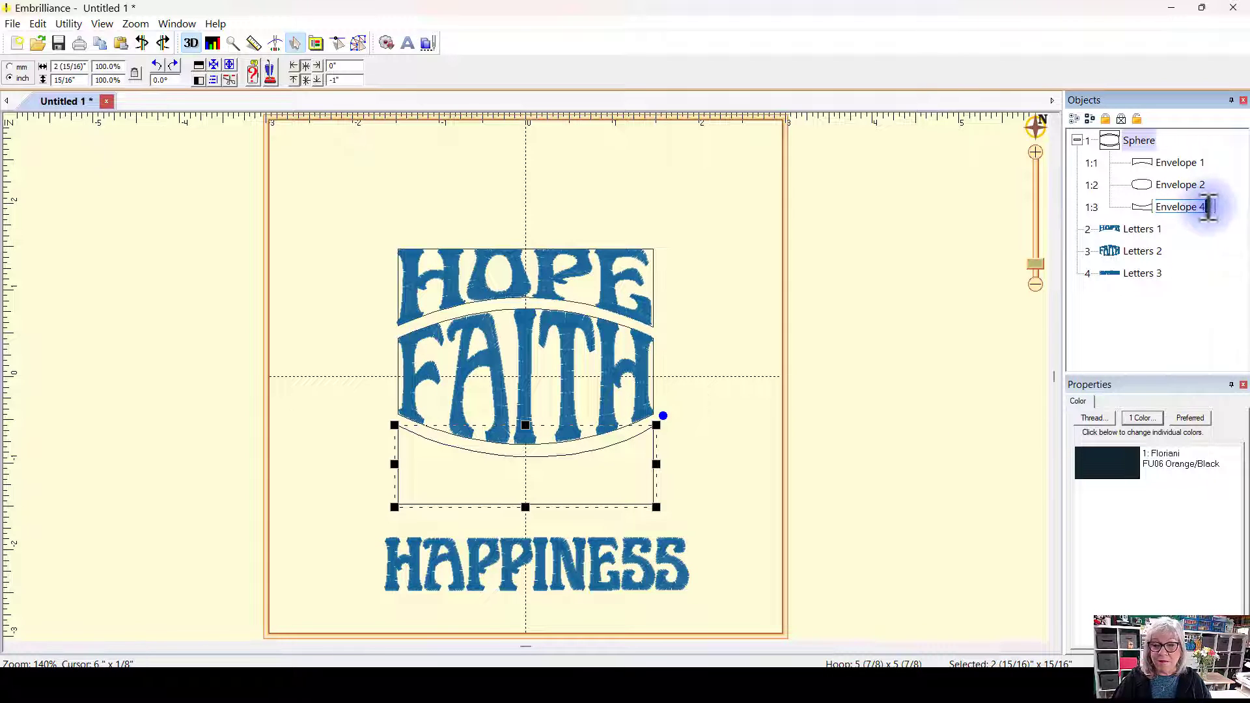
double_click(1204, 207)
text(5)
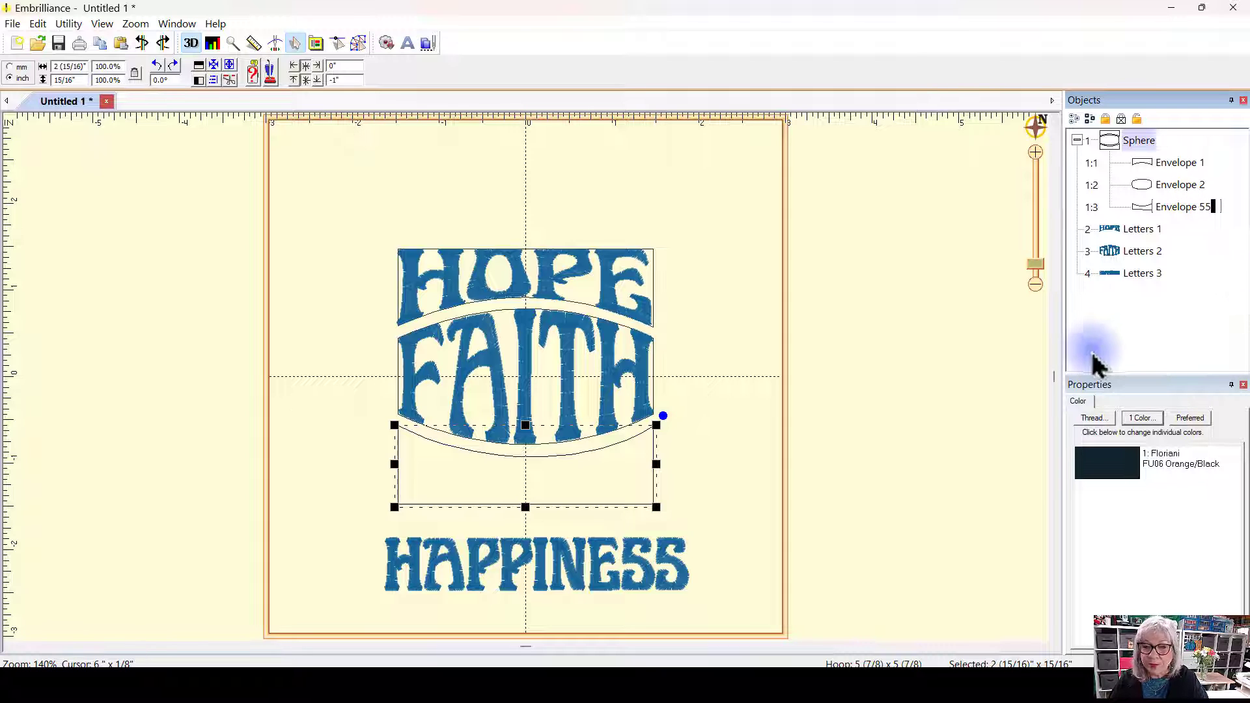
text(5)
key(Return)
click(980, 495)
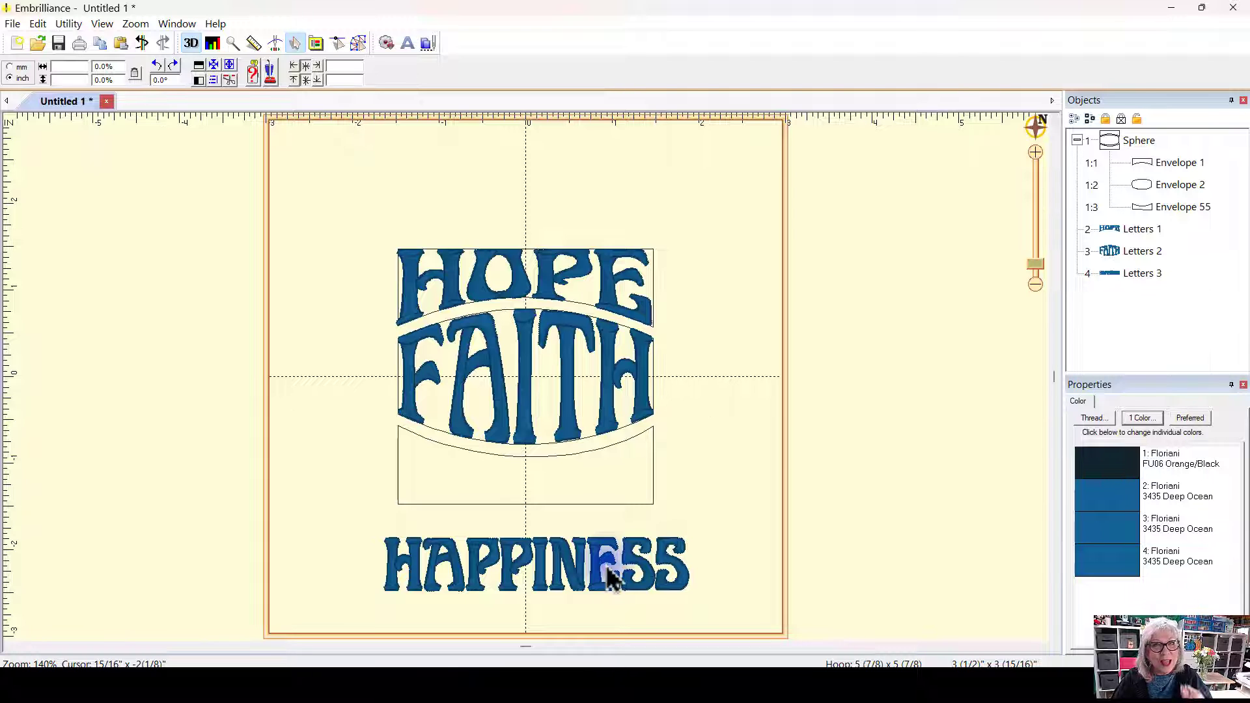
Step: Rename the bottom letters object Letters 3 to Letters 55
click(1161, 275)
click(1164, 273)
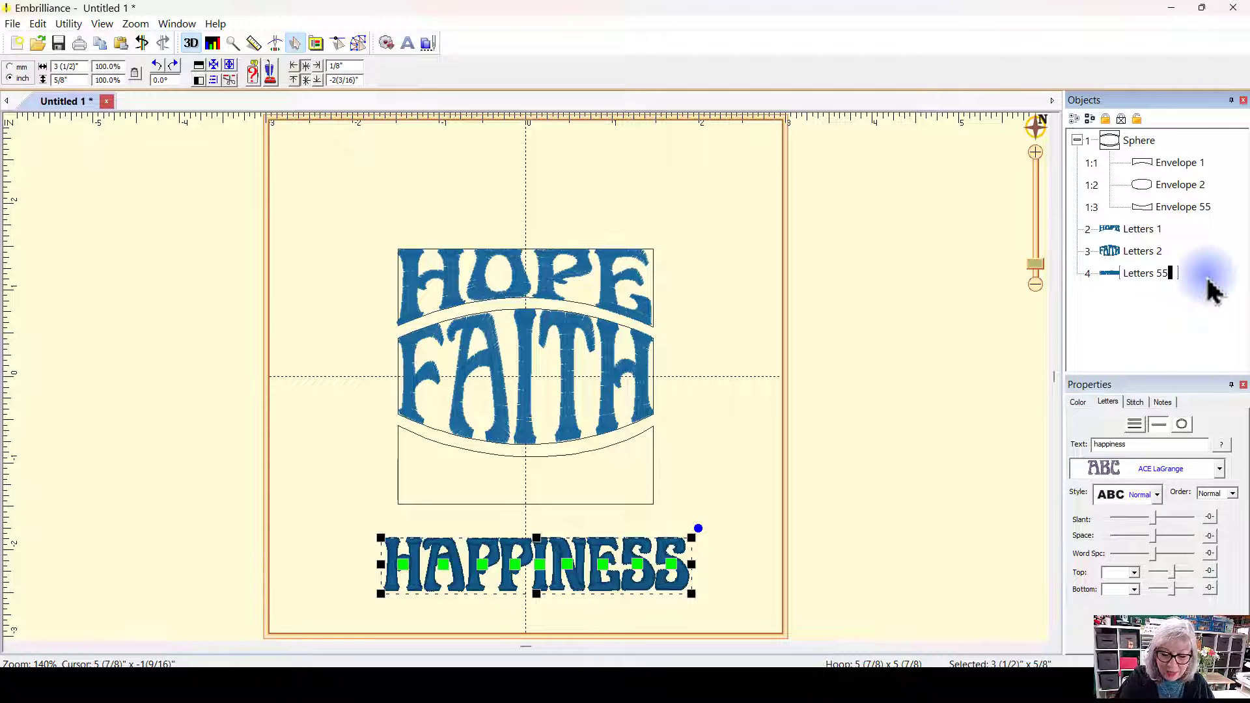
key(Return)
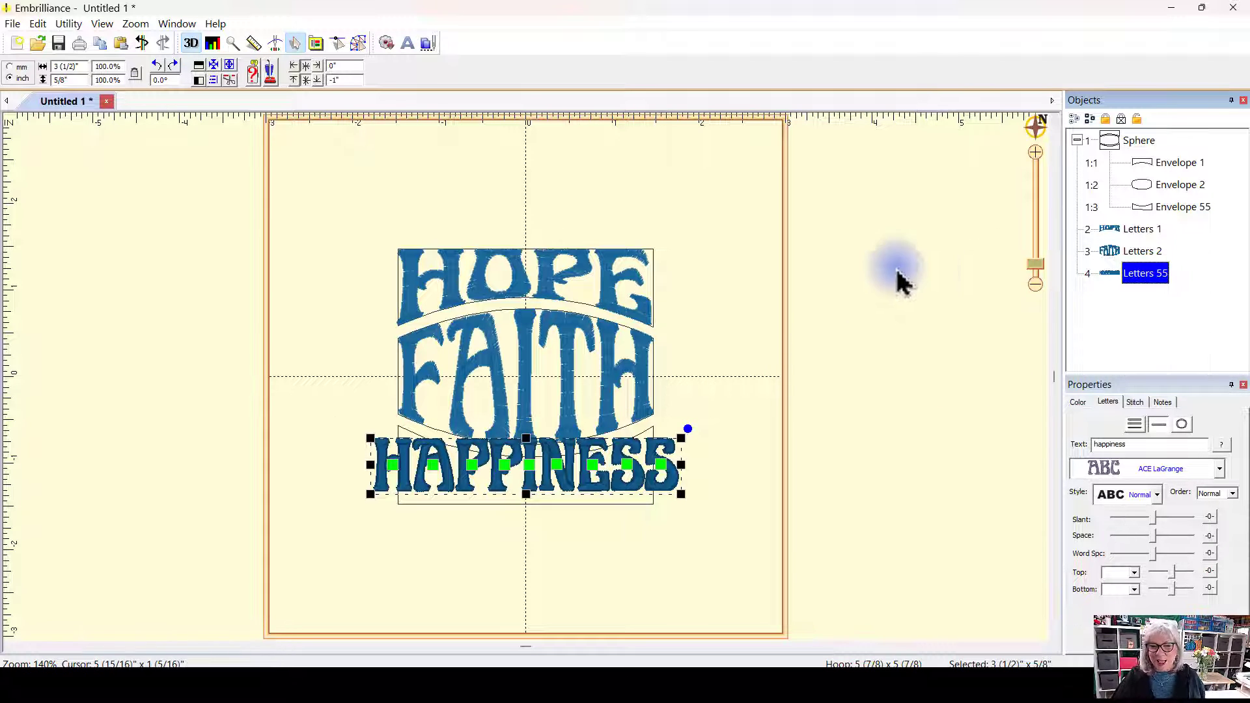
click(742, 300)
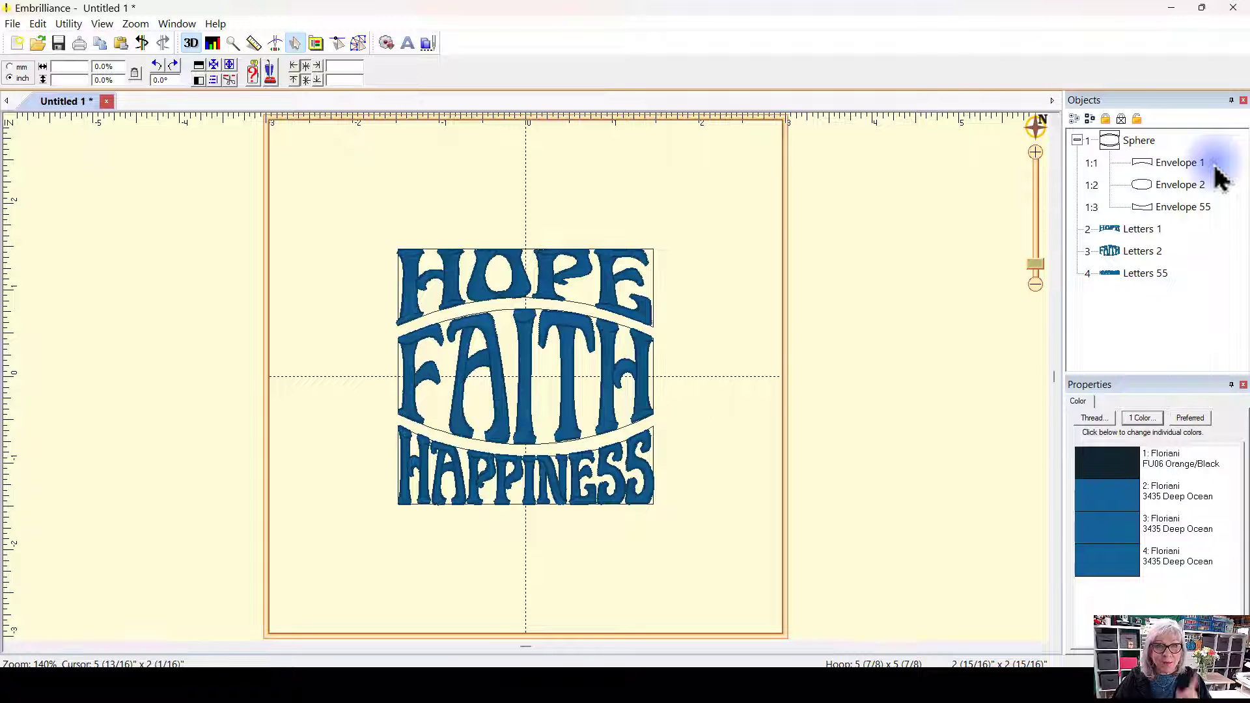
Step: Rename Letters 55 to Letters 545 and nudge the happiness letters slightly down
click(1165, 274)
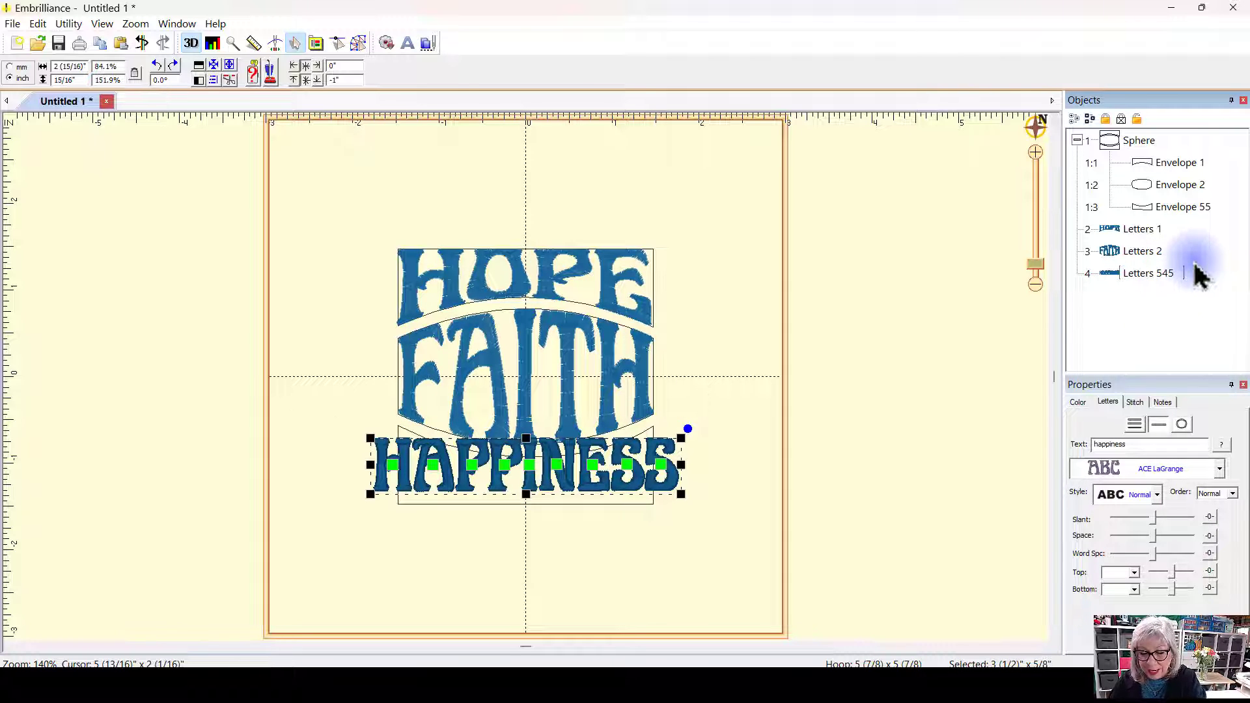
key(Return)
click(1013, 315)
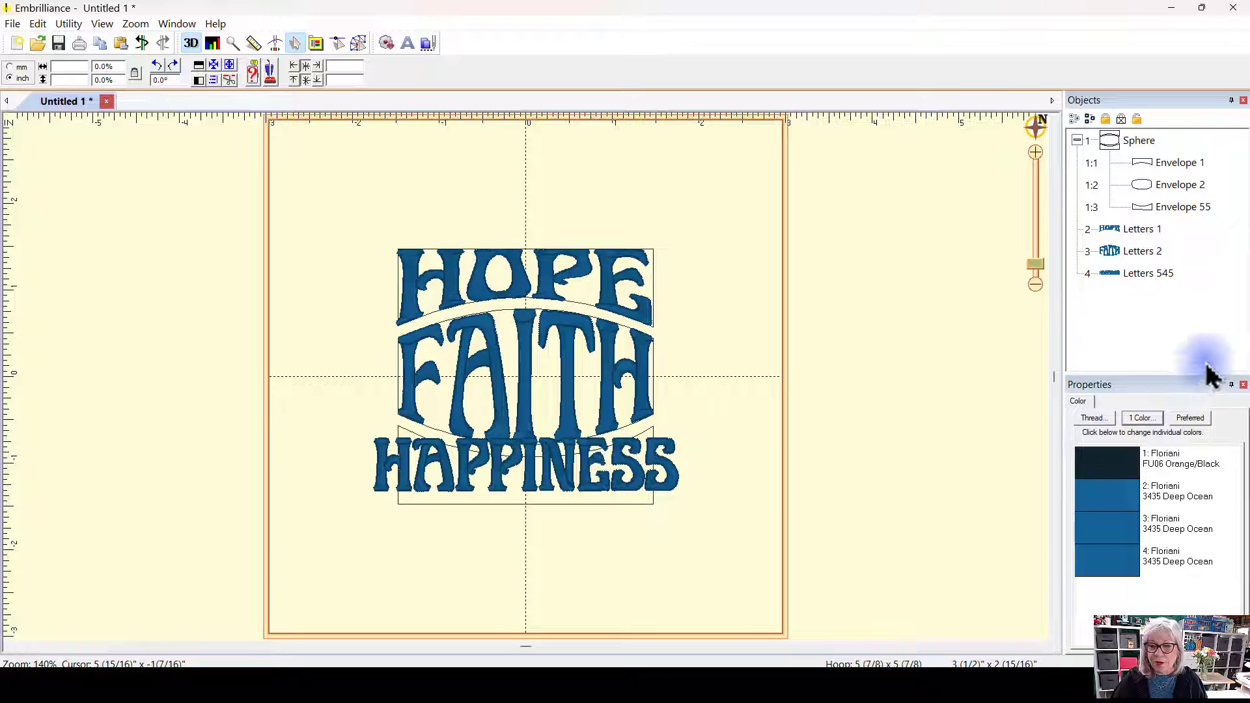
mouse_move(577, 488)
mouse_down()
mouse_move(556, 584)
mouse_move(573, 500)
mouse_up()
click(720, 480)
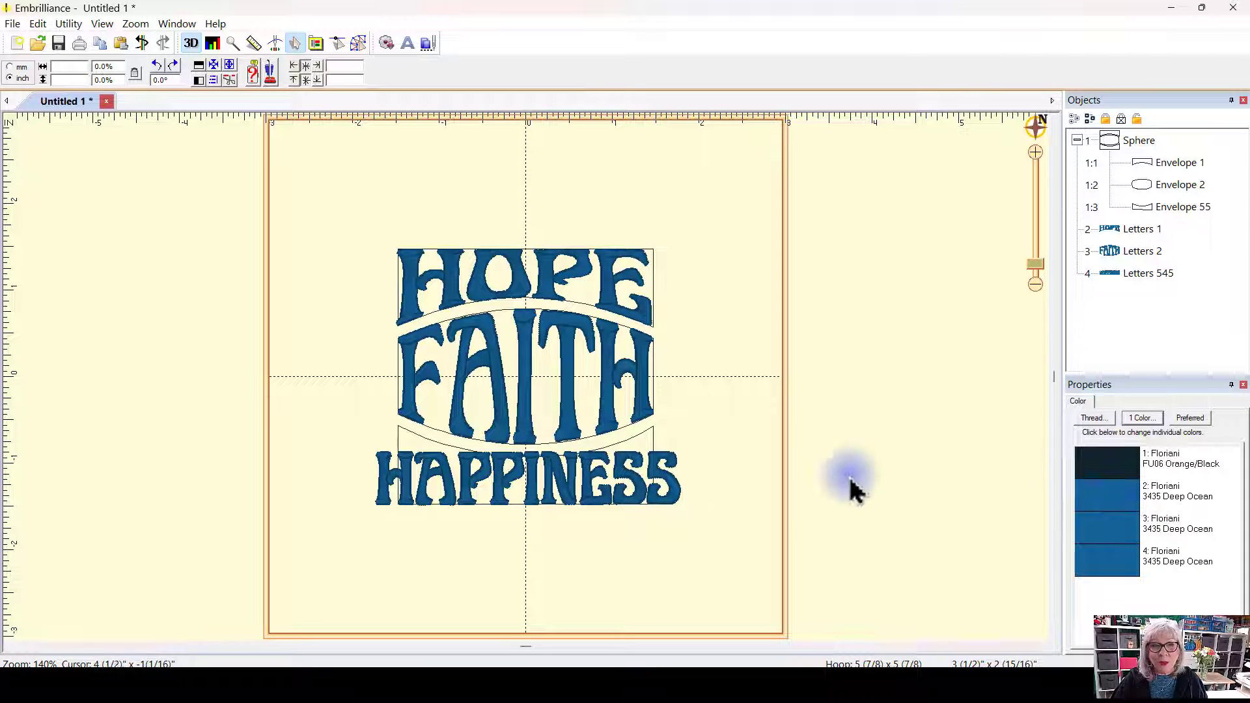
Step: Rename Envelope 55 in the Sphere group to Envelope 545
click(1197, 208)
click(1195, 205)
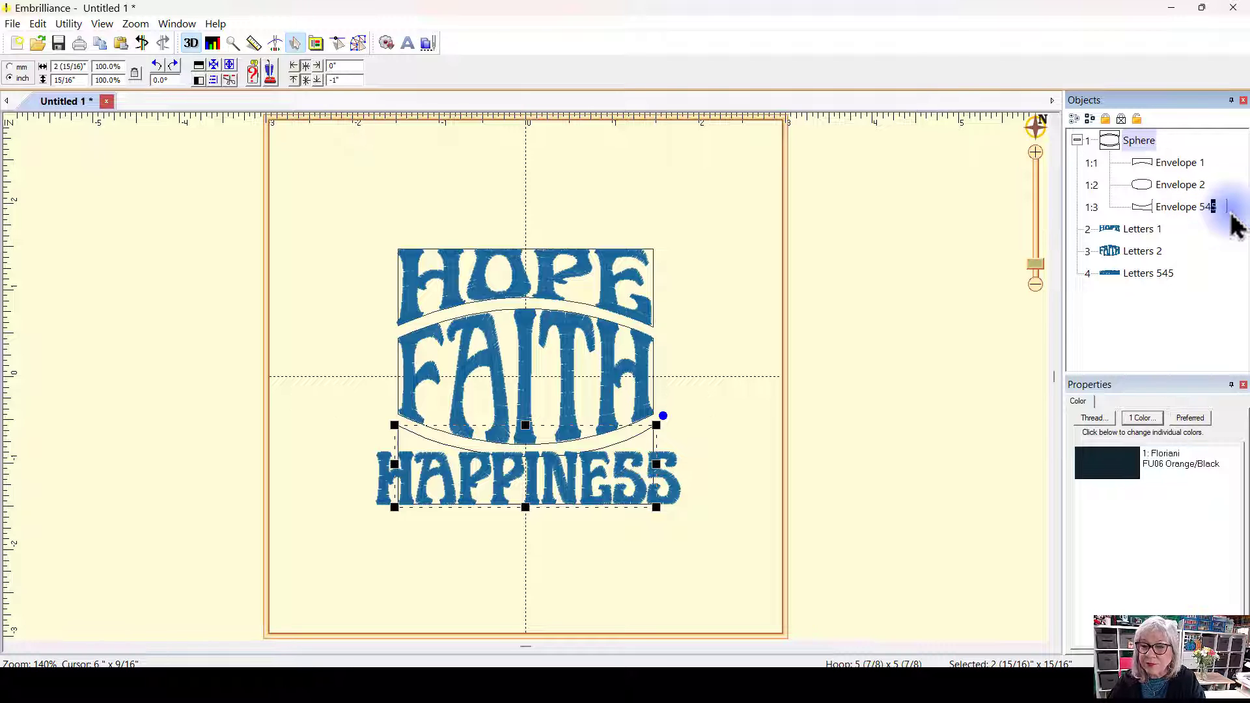
key(Return)
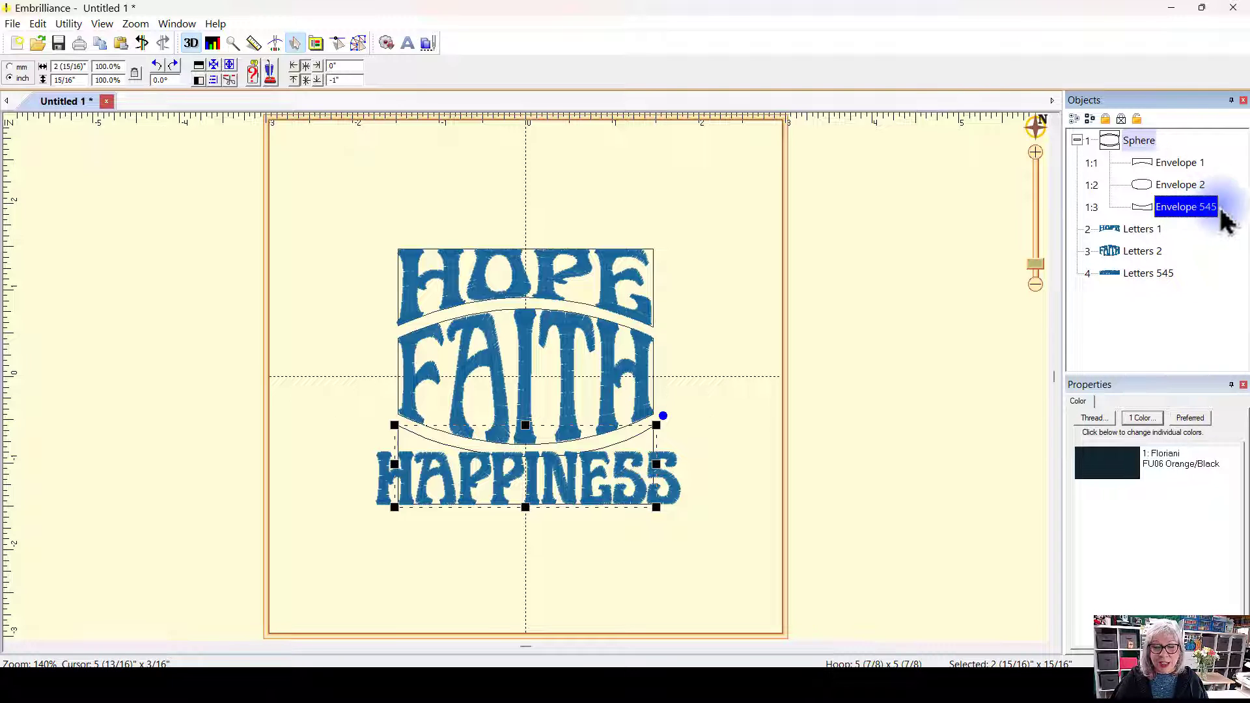
click(709, 383)
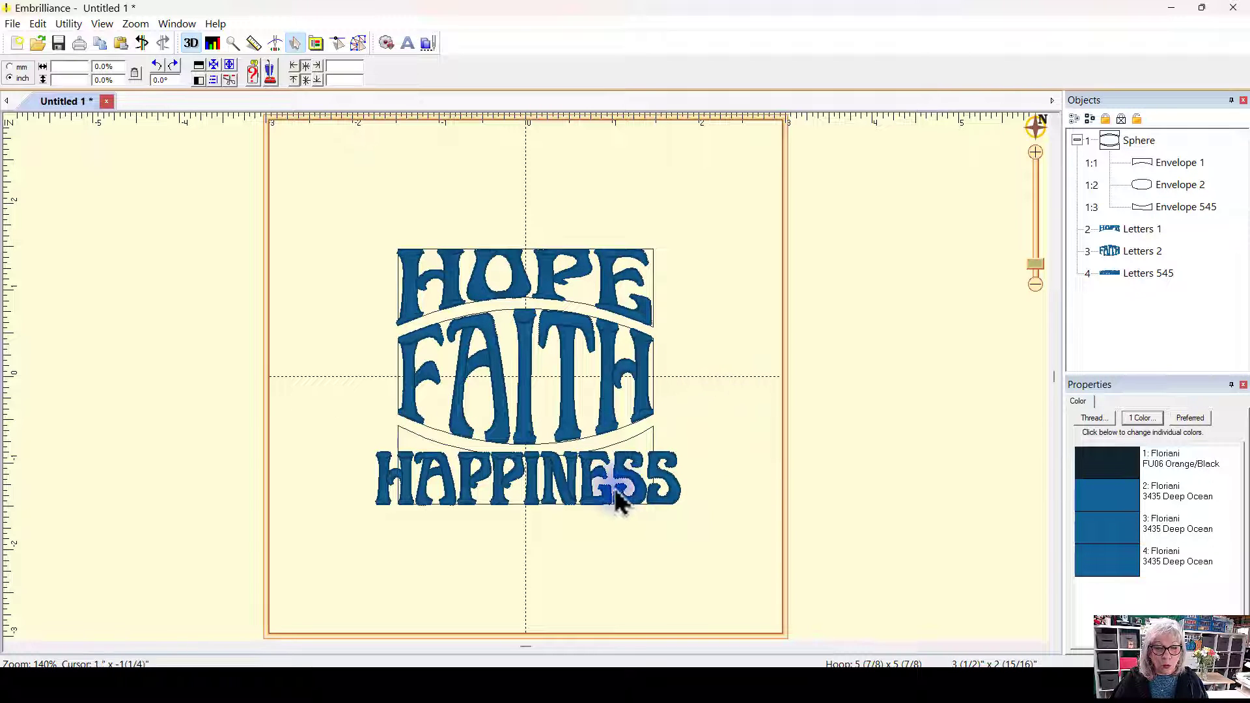
Step: Move the happiness letters down out of the bottom envelope and back up into it
drag(586, 503, 572, 612)
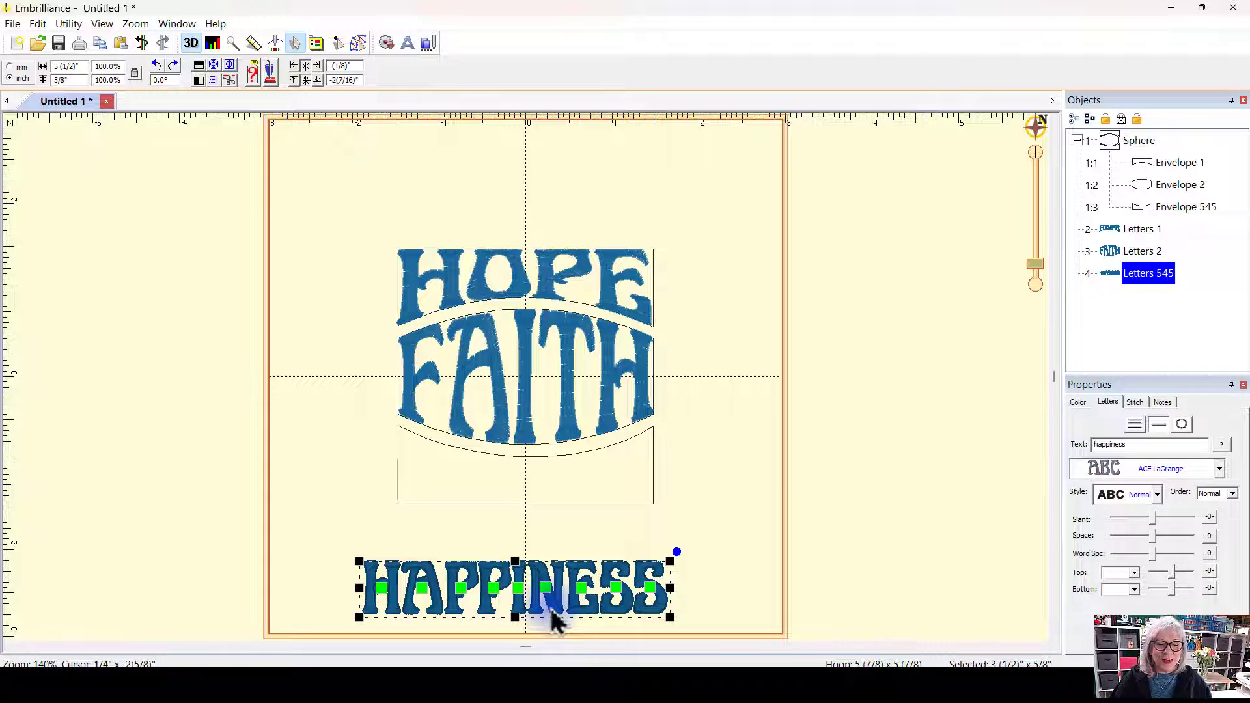
drag(551, 611, 568, 506)
click(746, 363)
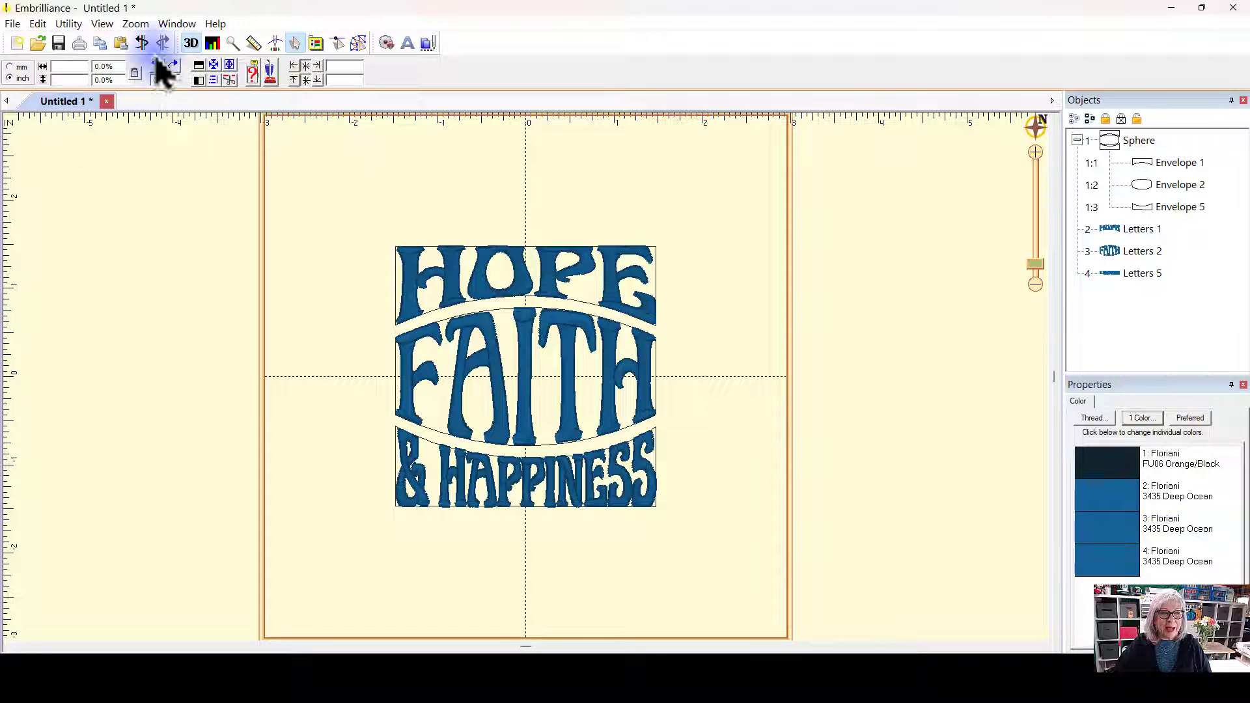
Step: Undo the recent envelope and letters changes one by one
click(142, 43)
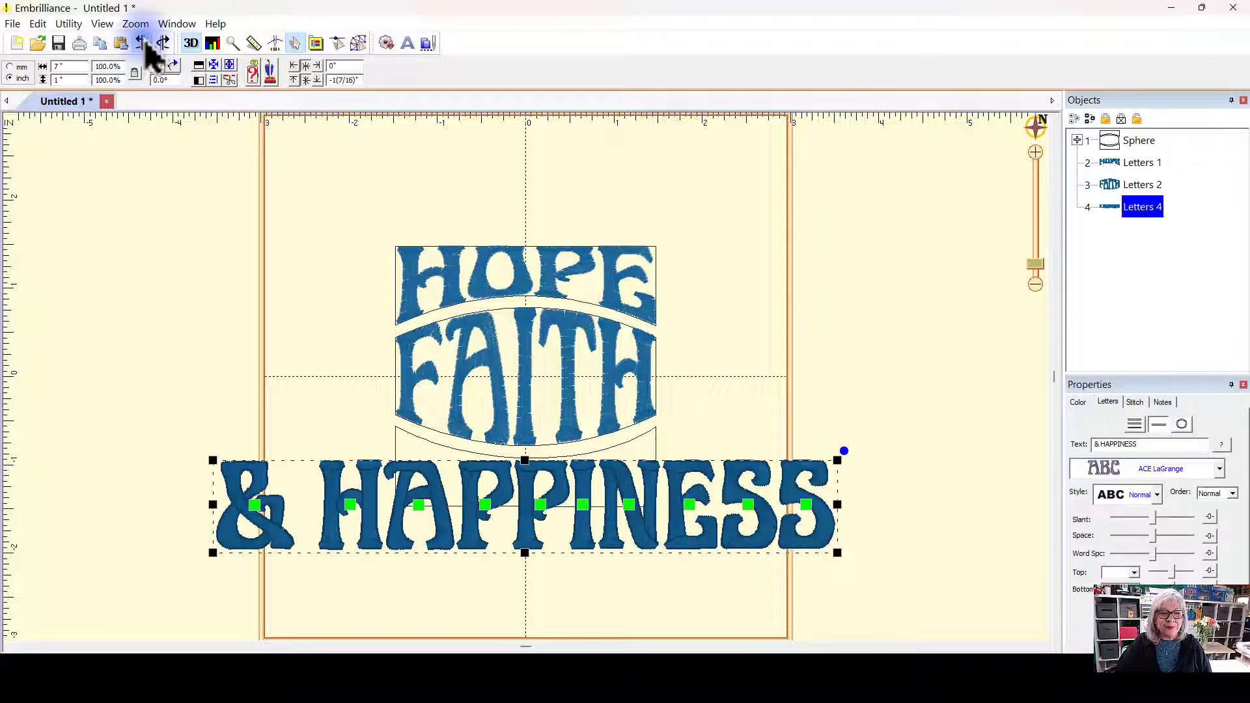
click(141, 43)
click(142, 43)
click(142, 43)
click(144, 43)
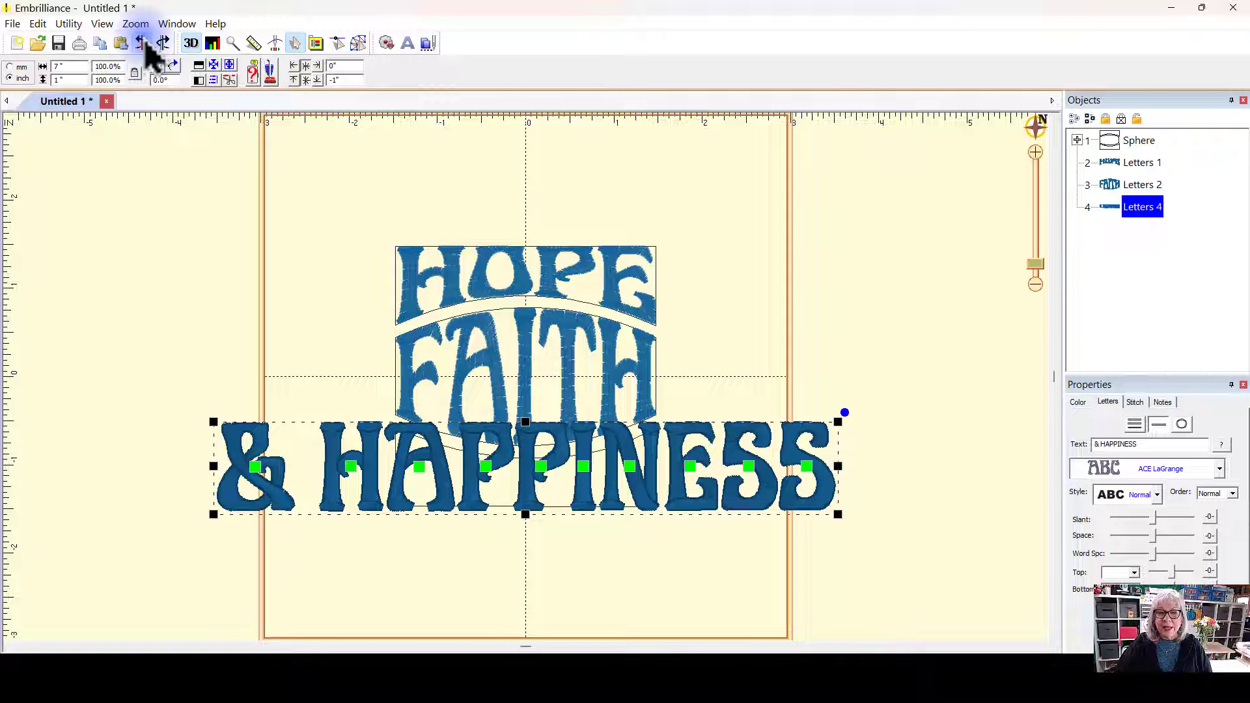
click(143, 43)
click(143, 43)
click(144, 43)
click(143, 43)
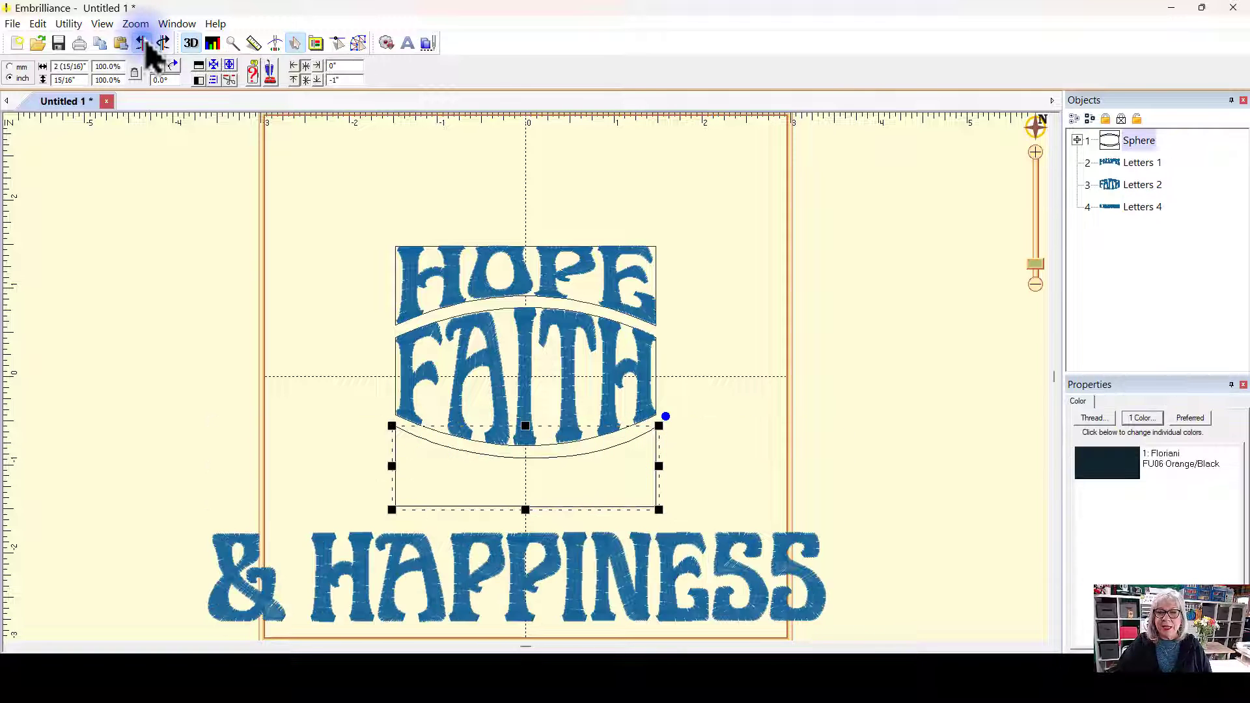
click(144, 43)
click(143, 43)
click(144, 43)
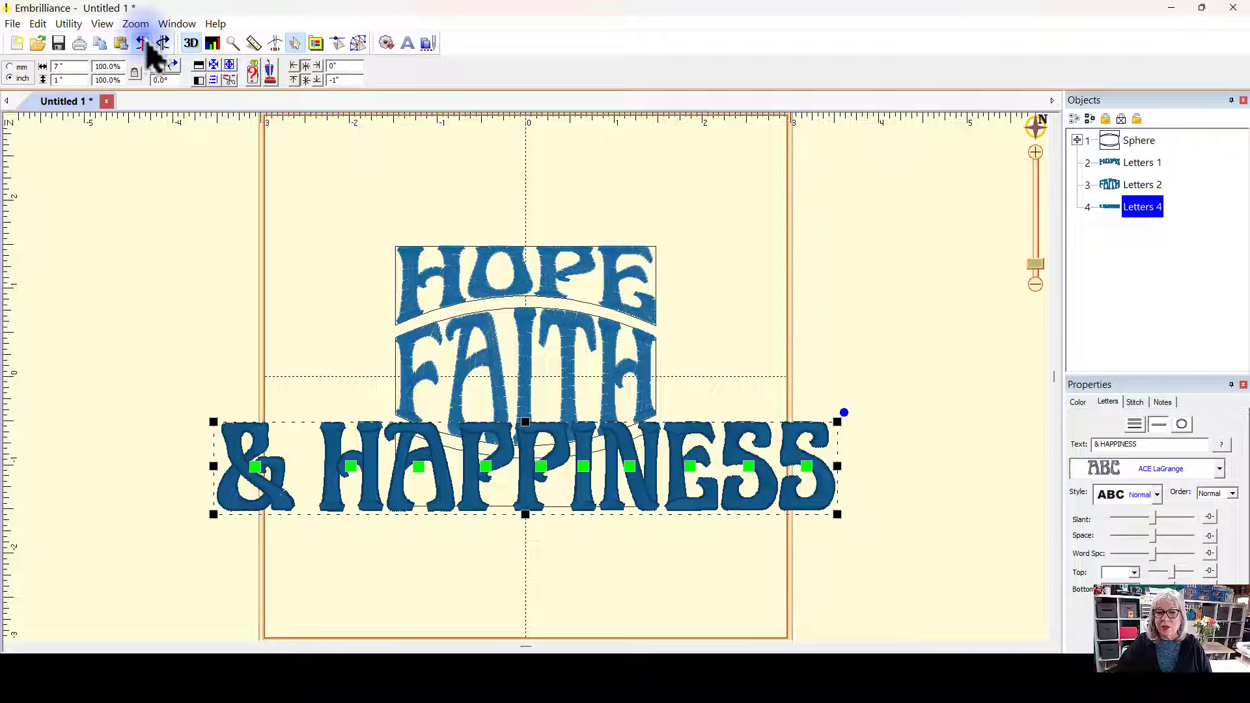
click(143, 43)
click(886, 242)
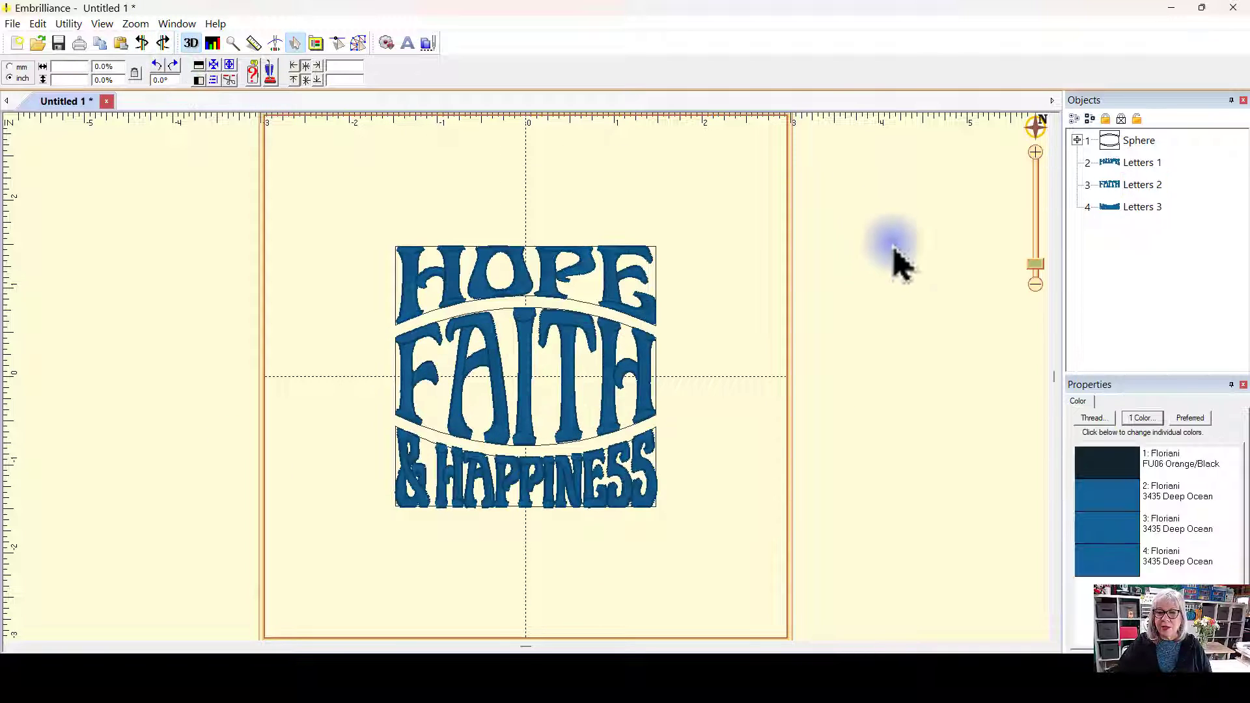
Step: Change the bottom letters' text to love
click(1078, 141)
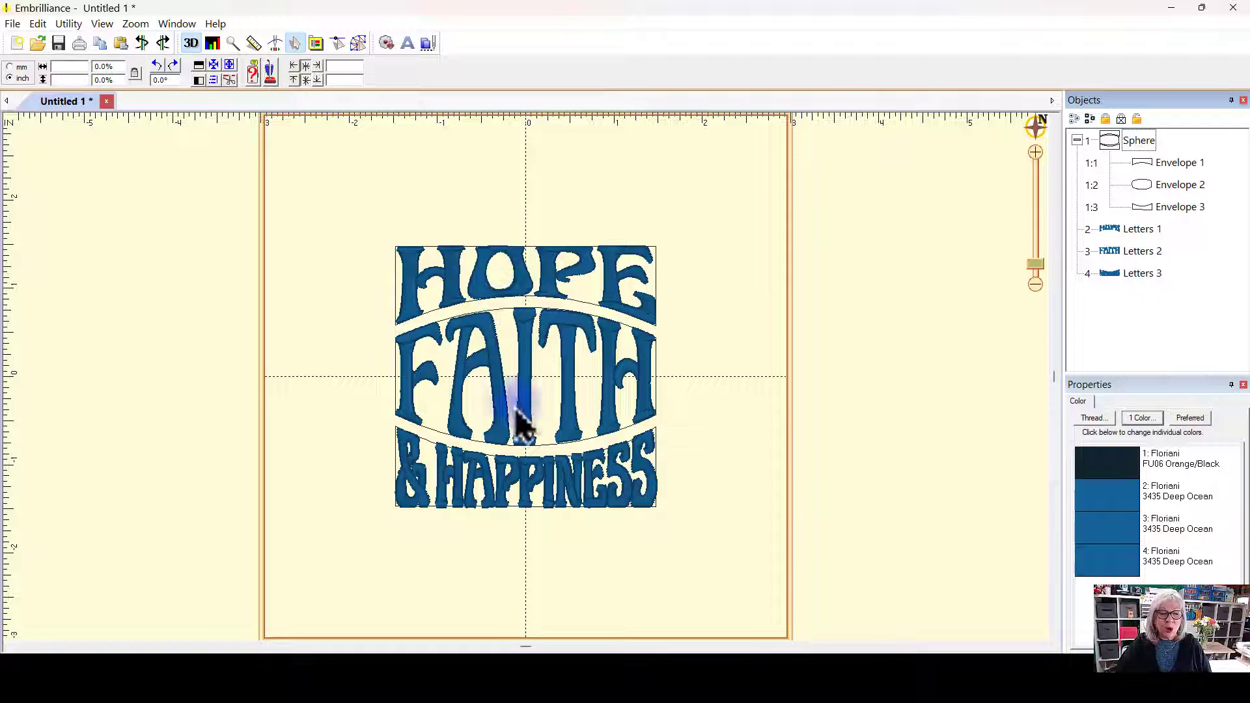
click(619, 501)
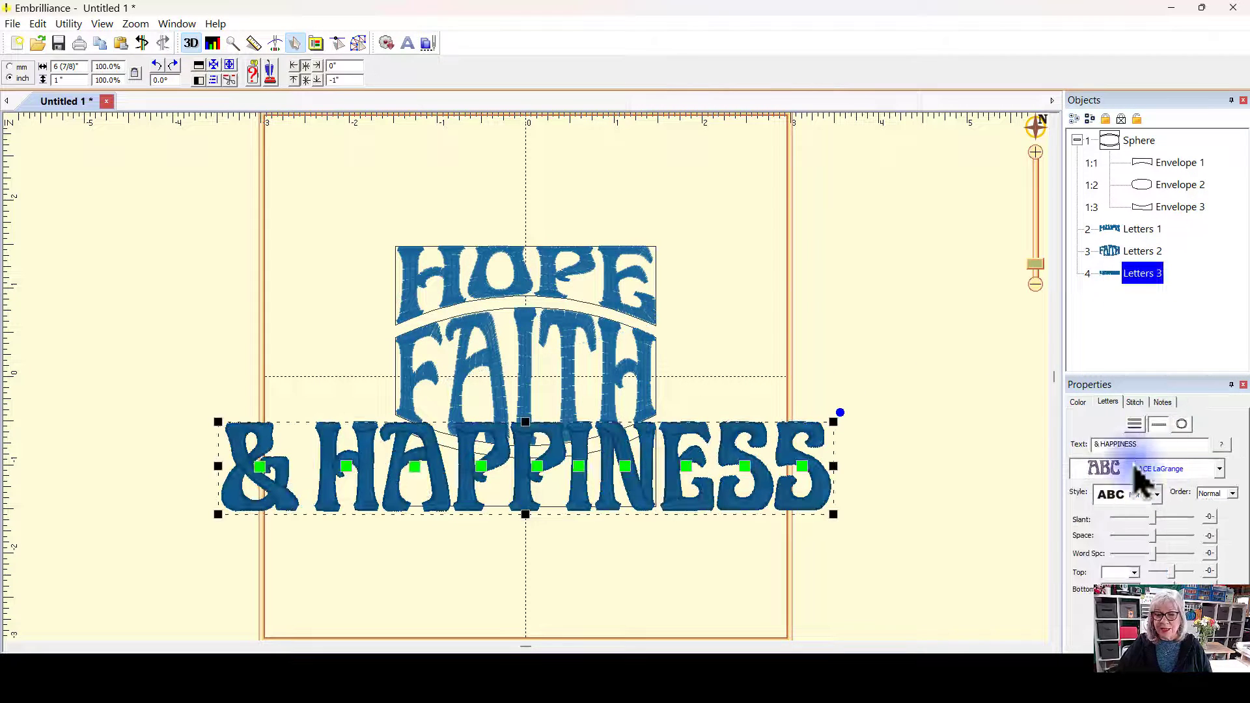
drag(1139, 445, 953, 390)
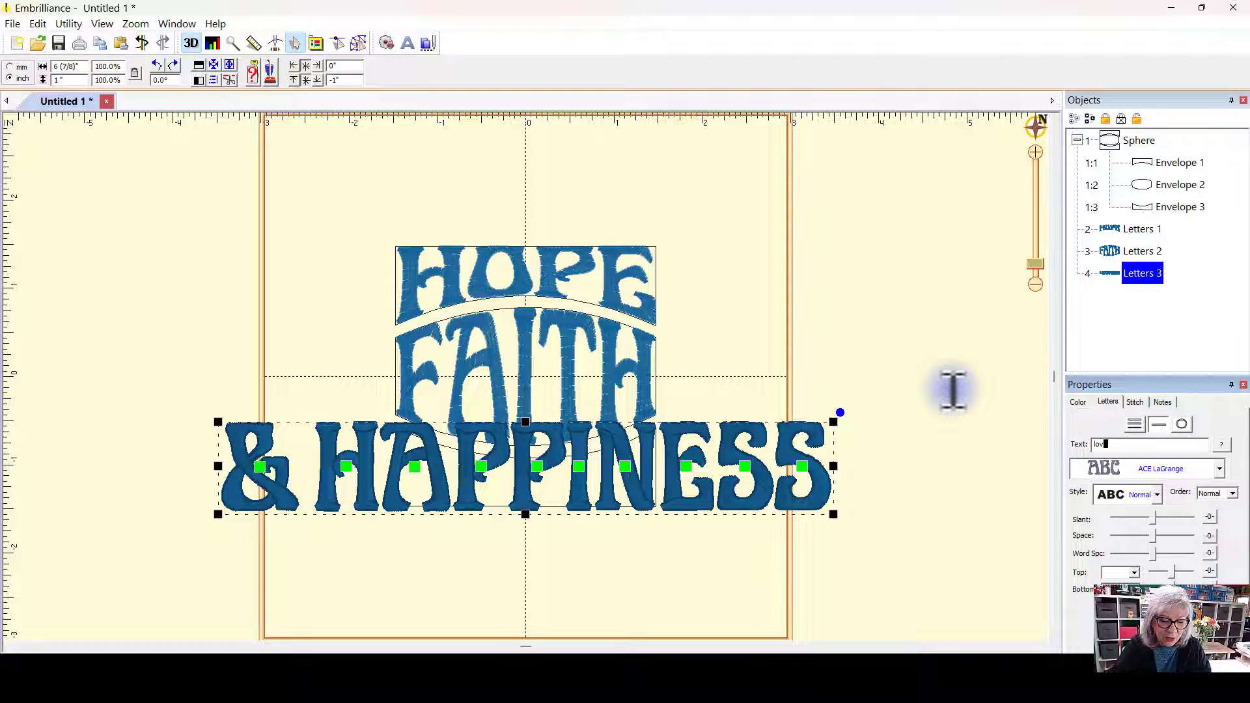
key(Return)
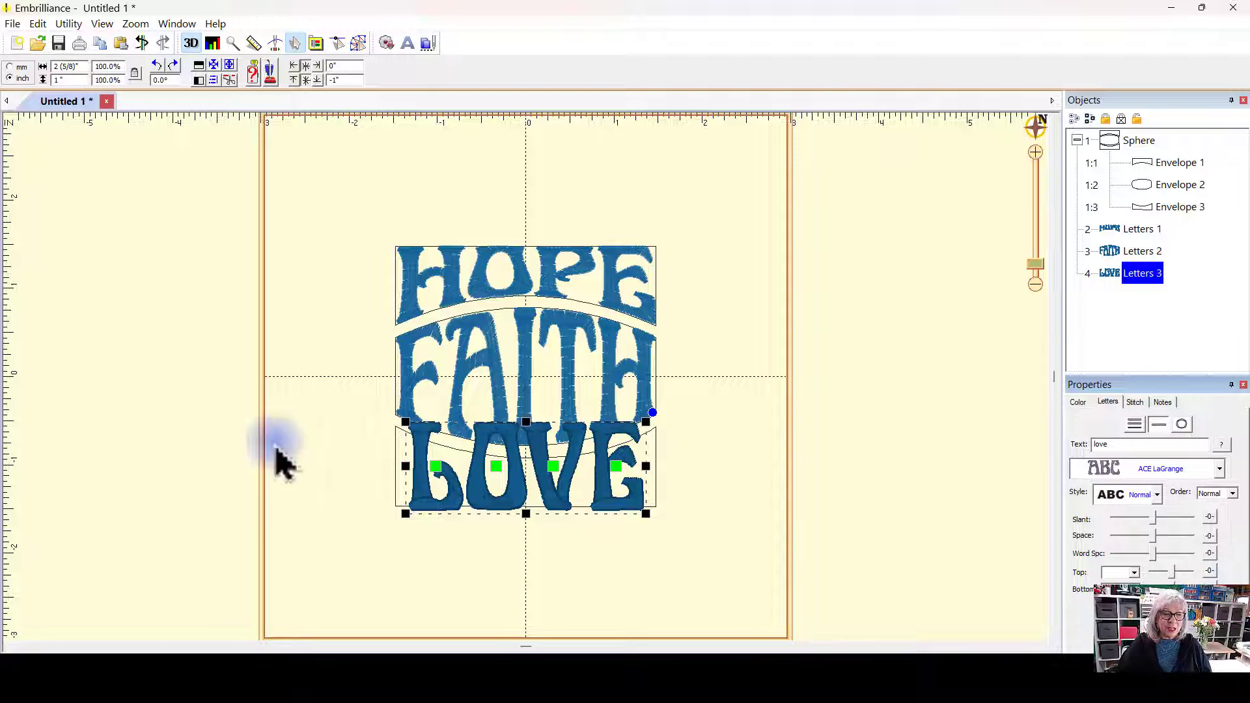
click(748, 355)
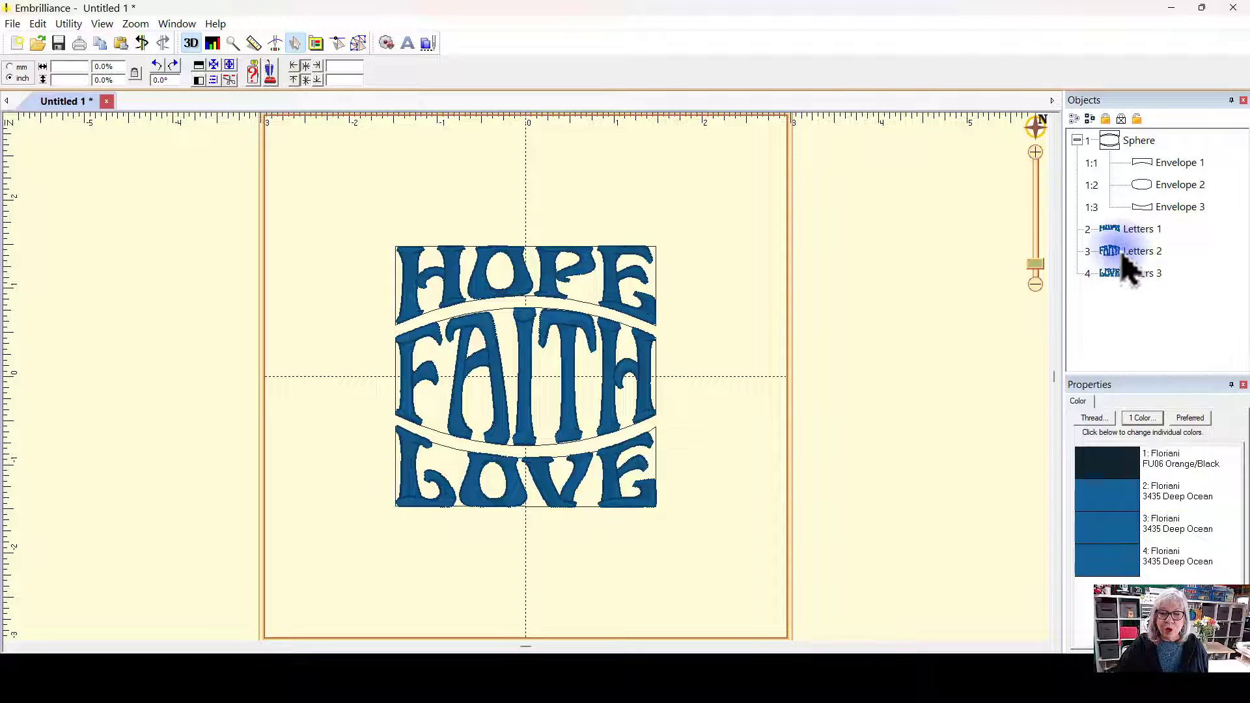
Step: Change the faith letters' thread colour to Floriani 3 Neon Red
click(1146, 256)
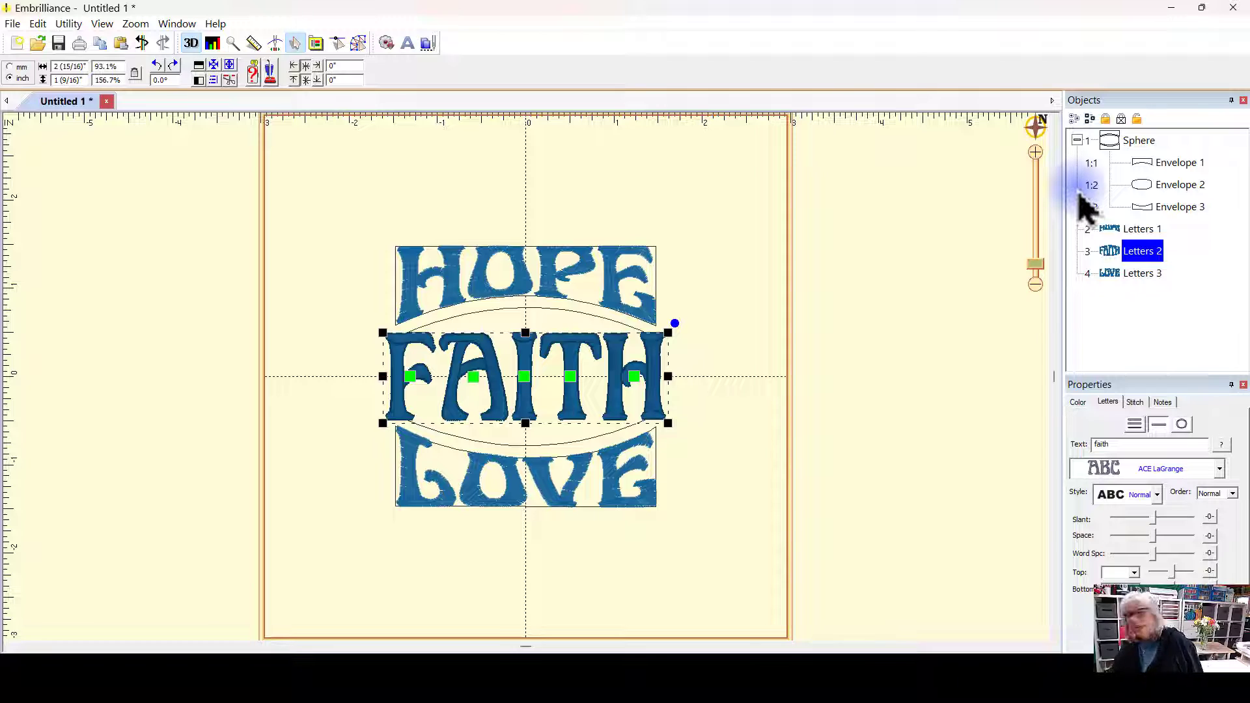
click(1077, 402)
click(1108, 479)
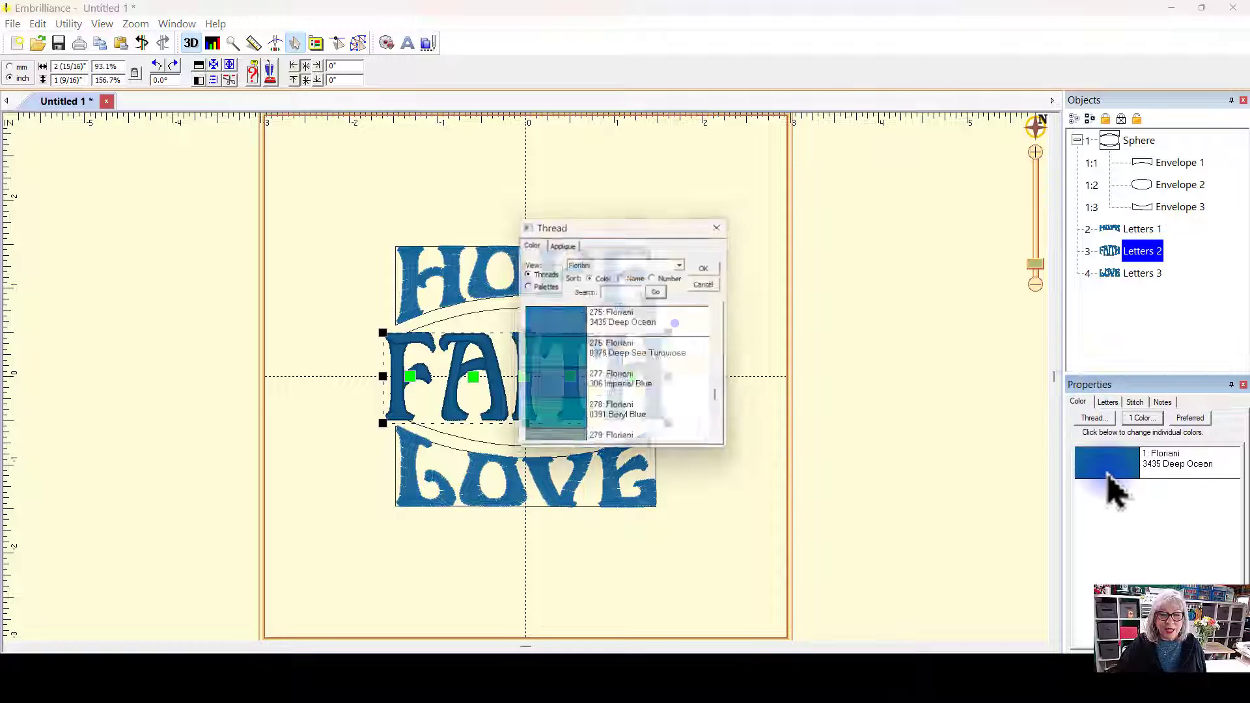
drag(724, 400, 727, 426)
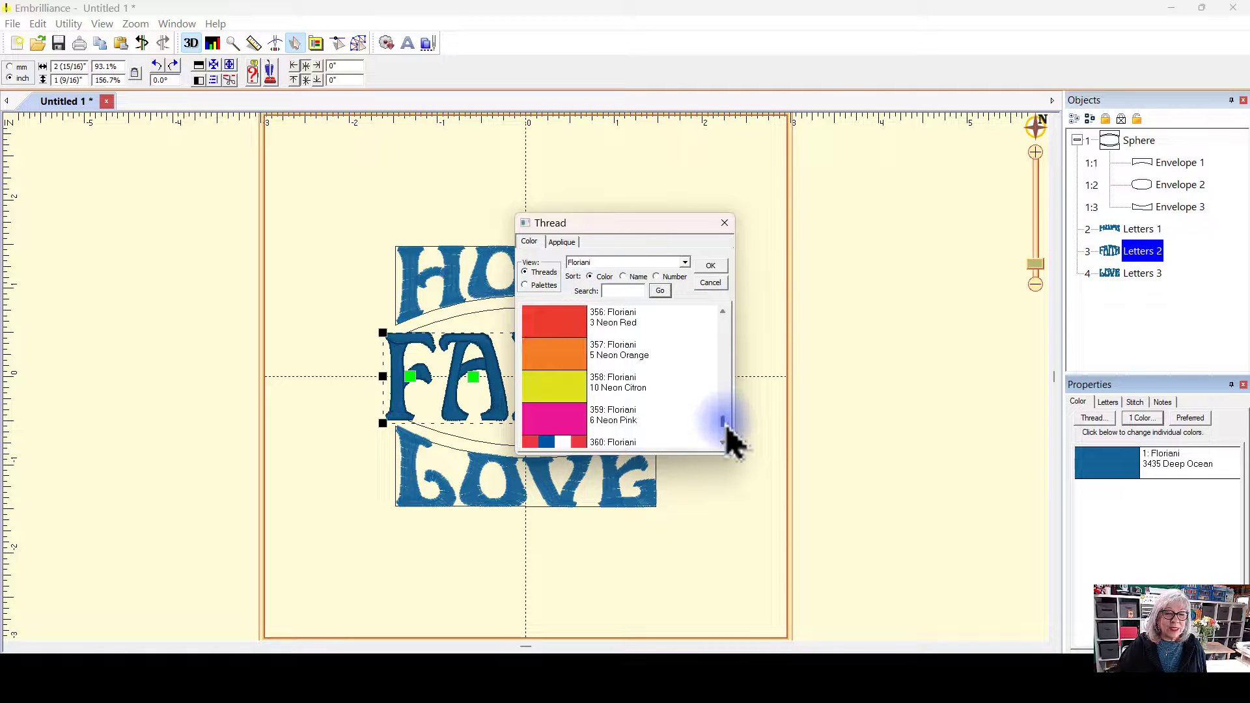
click(581, 319)
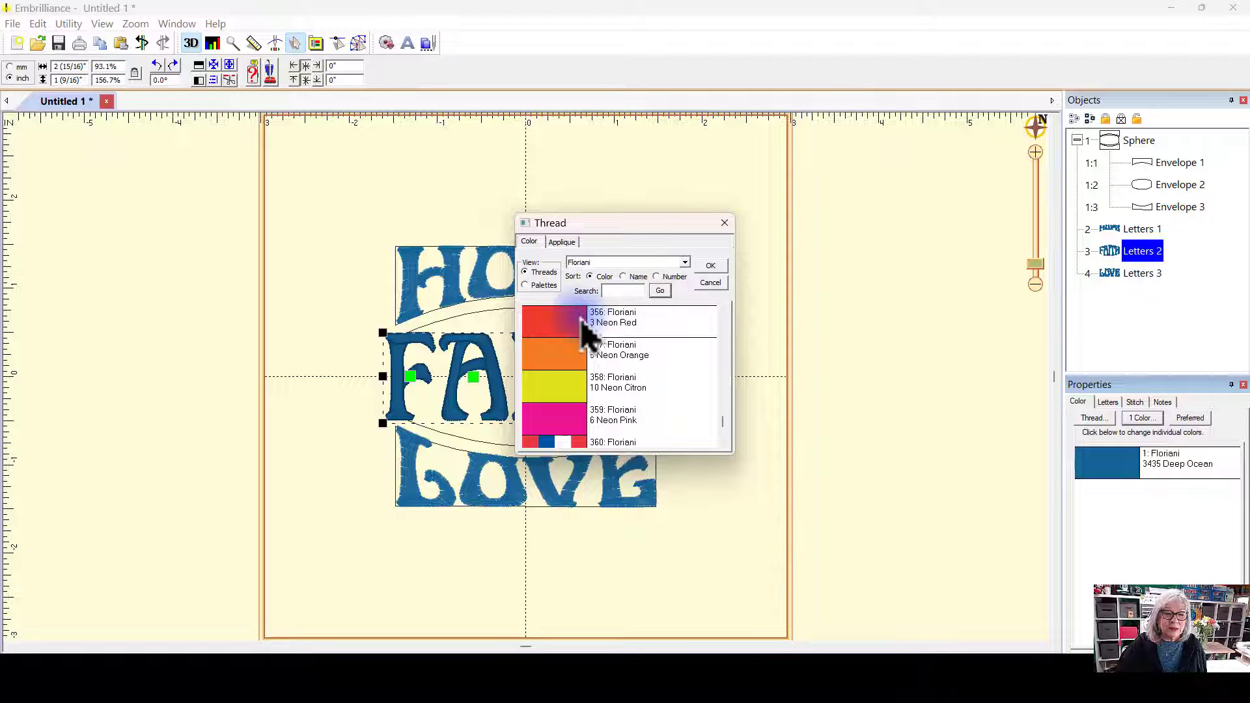
click(710, 266)
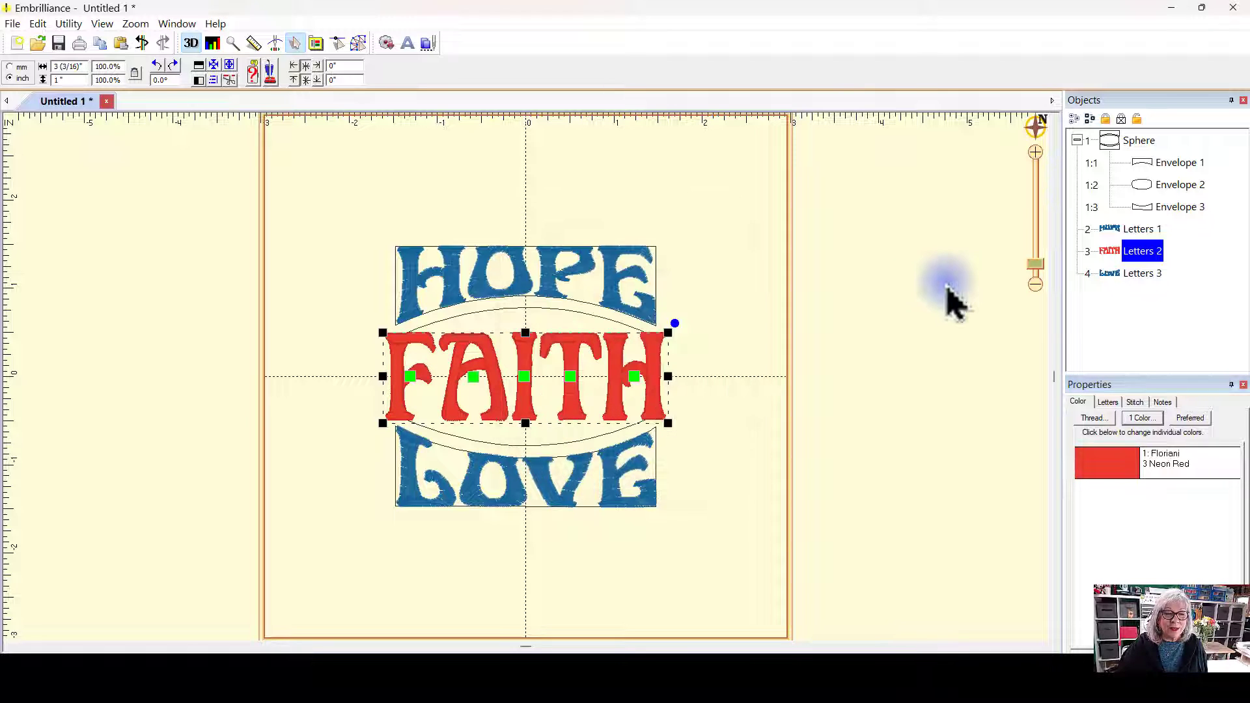
click(949, 295)
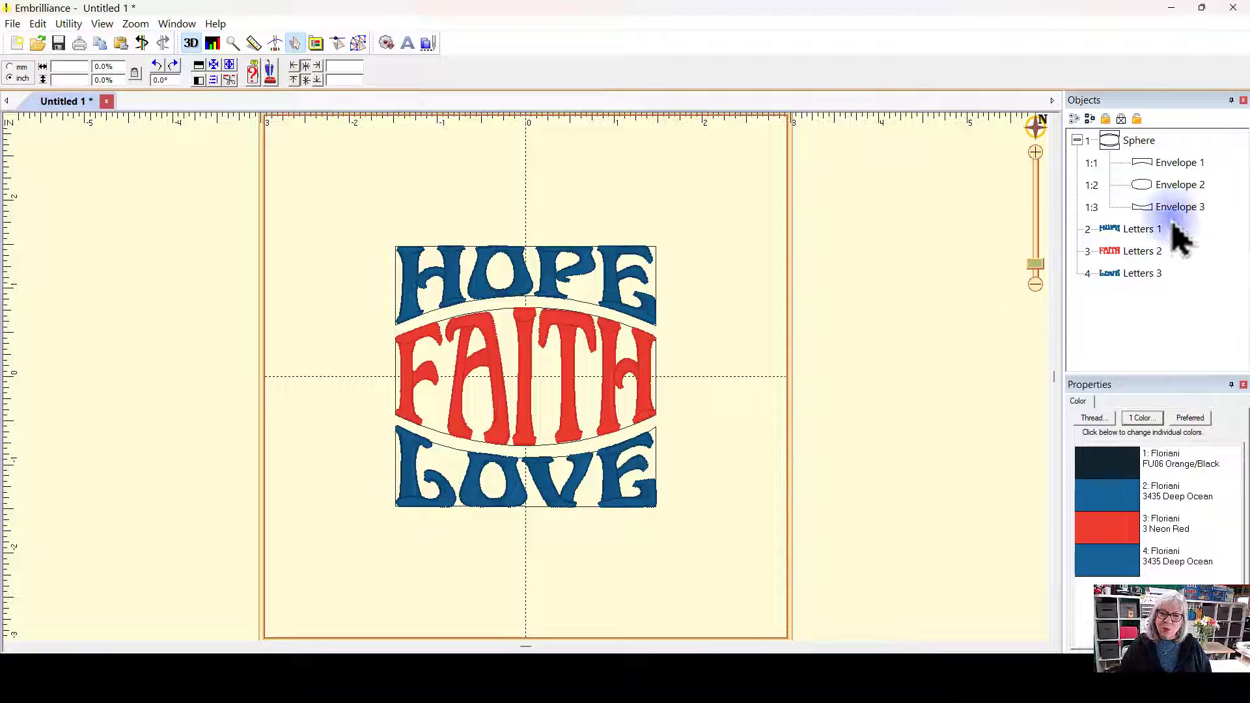
Step: Change the faith letters' font to ACE Joplin
click(1142, 252)
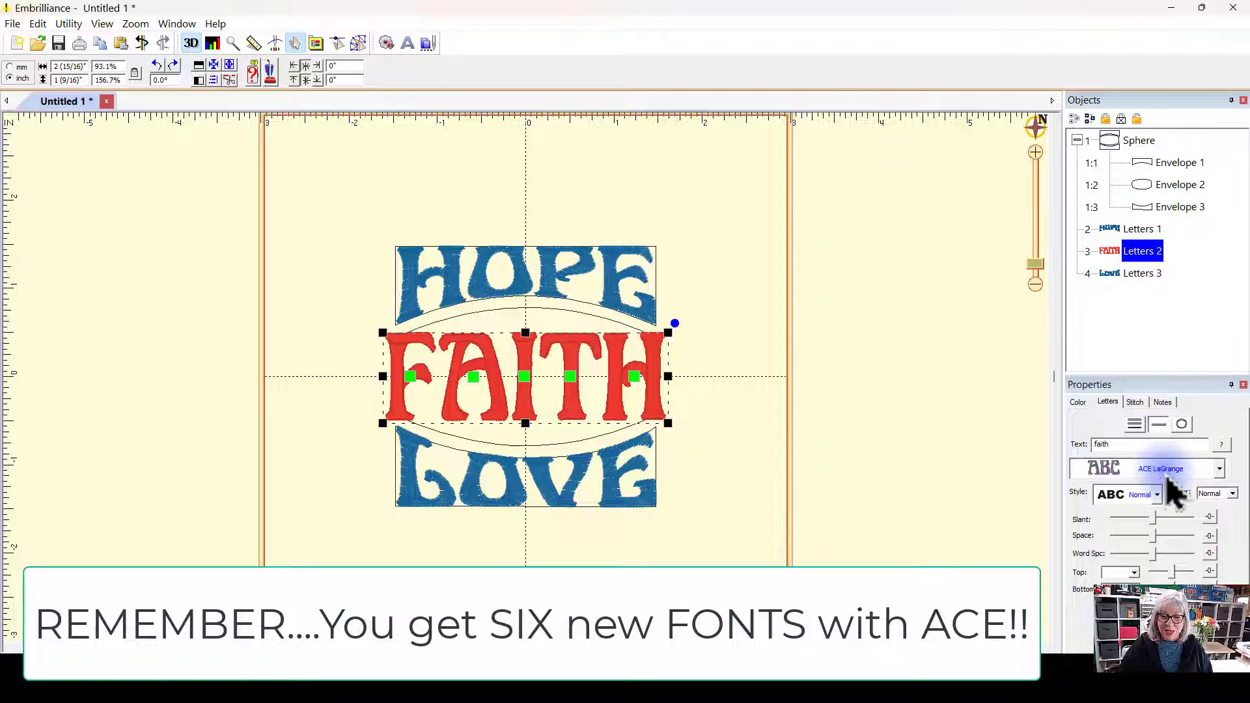
click(1219, 470)
scroll(1233, 127, up, 1)
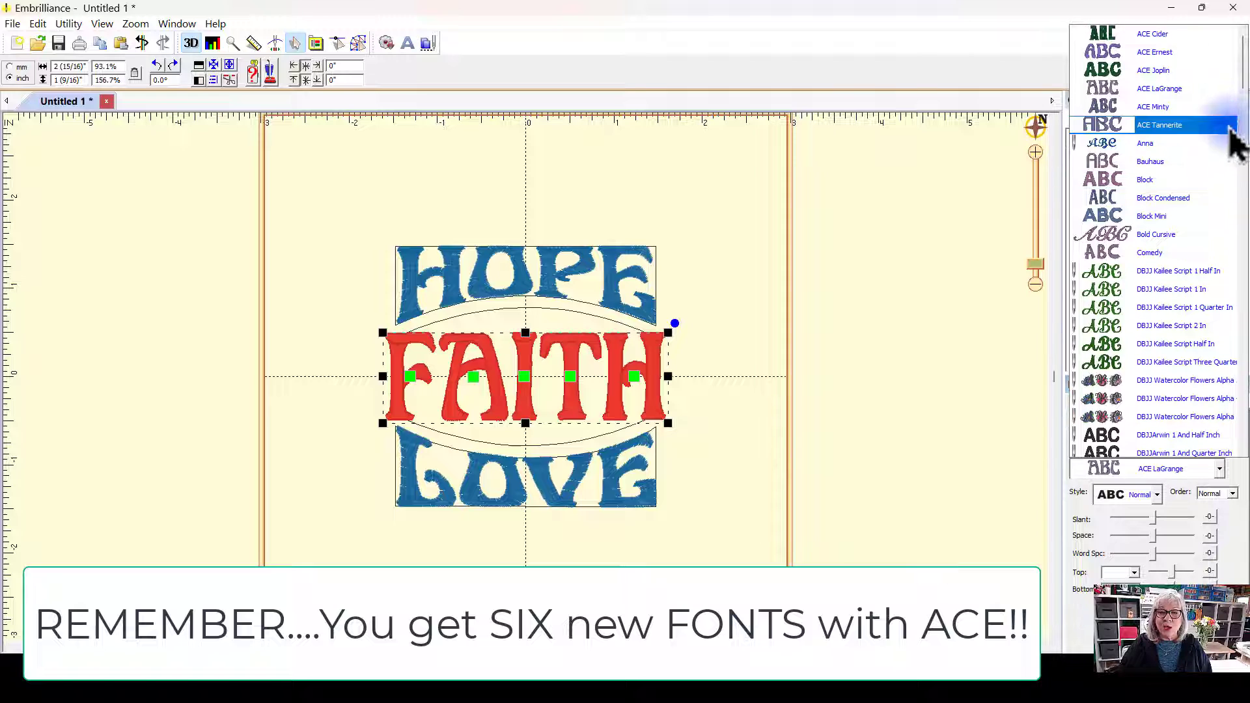
click(1166, 71)
click(696, 371)
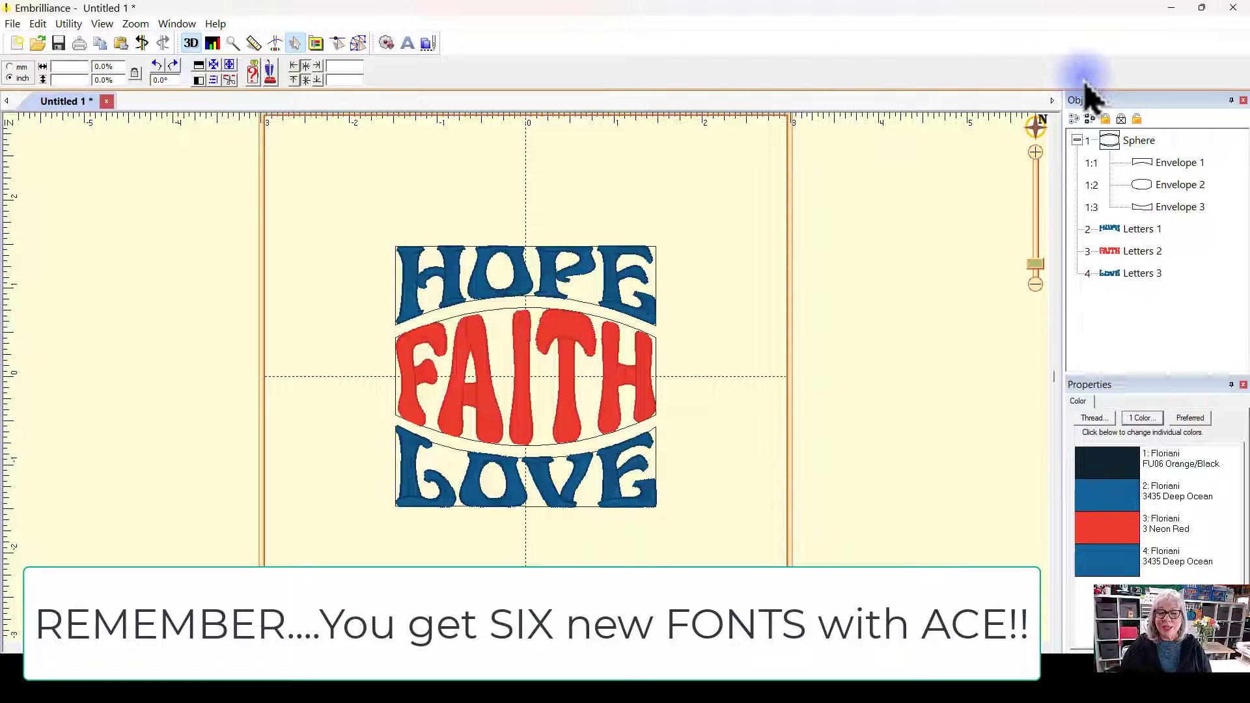
Step: Change the faith letters' font to ACE Cider
click(1140, 254)
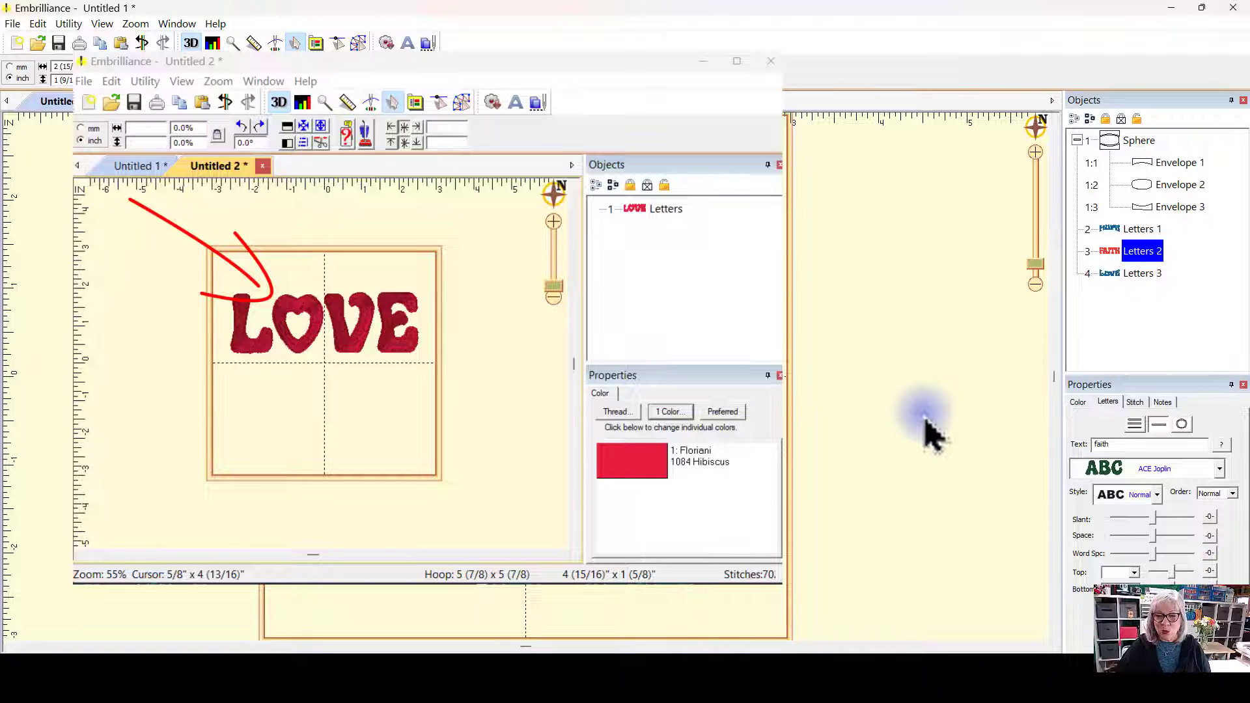
click(1218, 468)
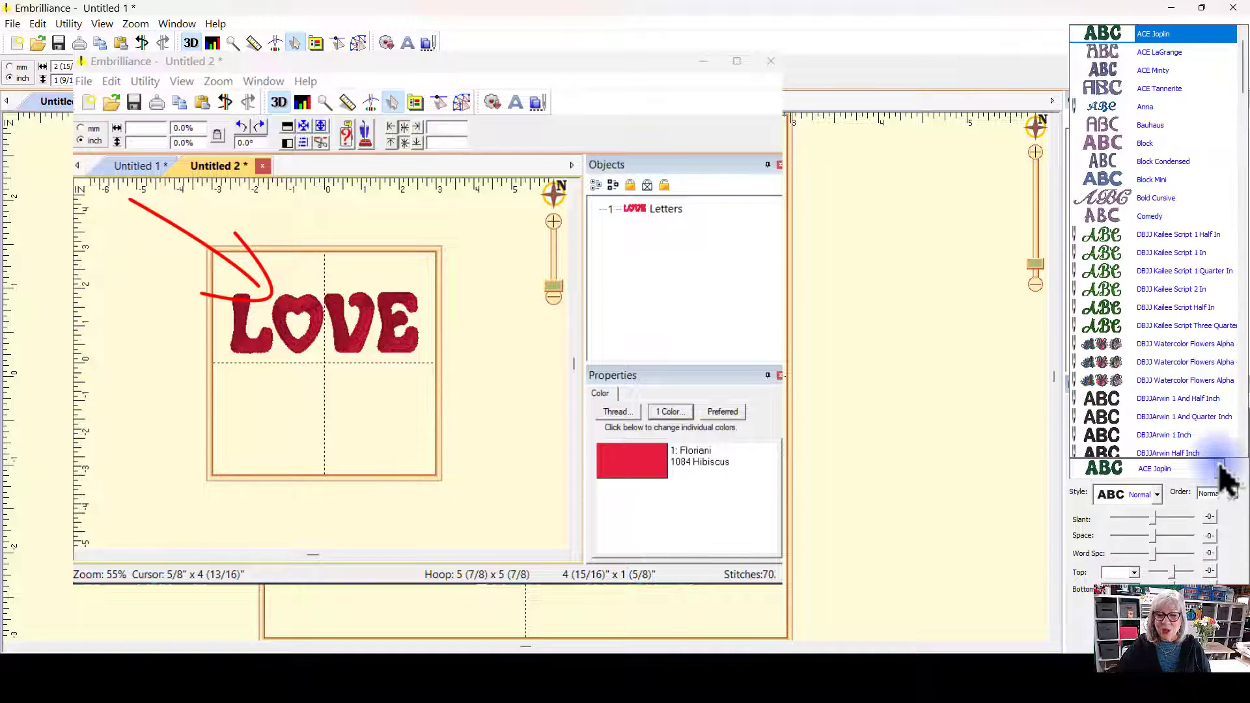
scroll(1117, 58, up, 1)
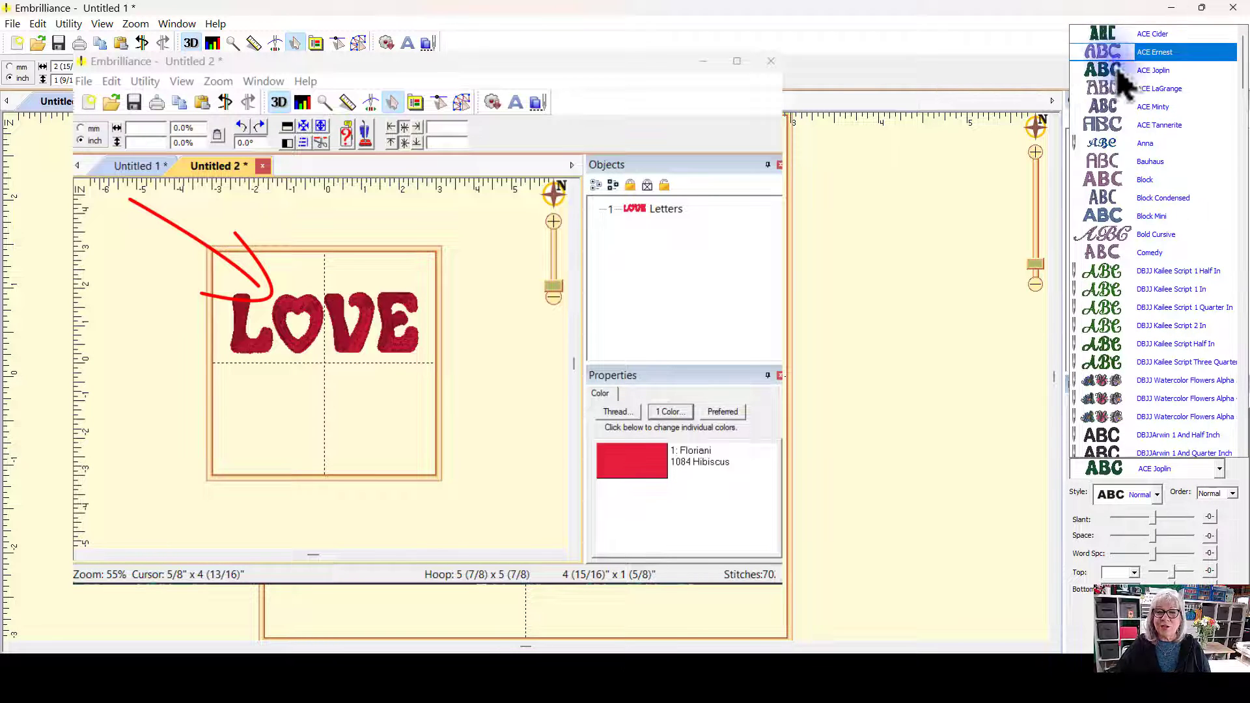
click(1175, 39)
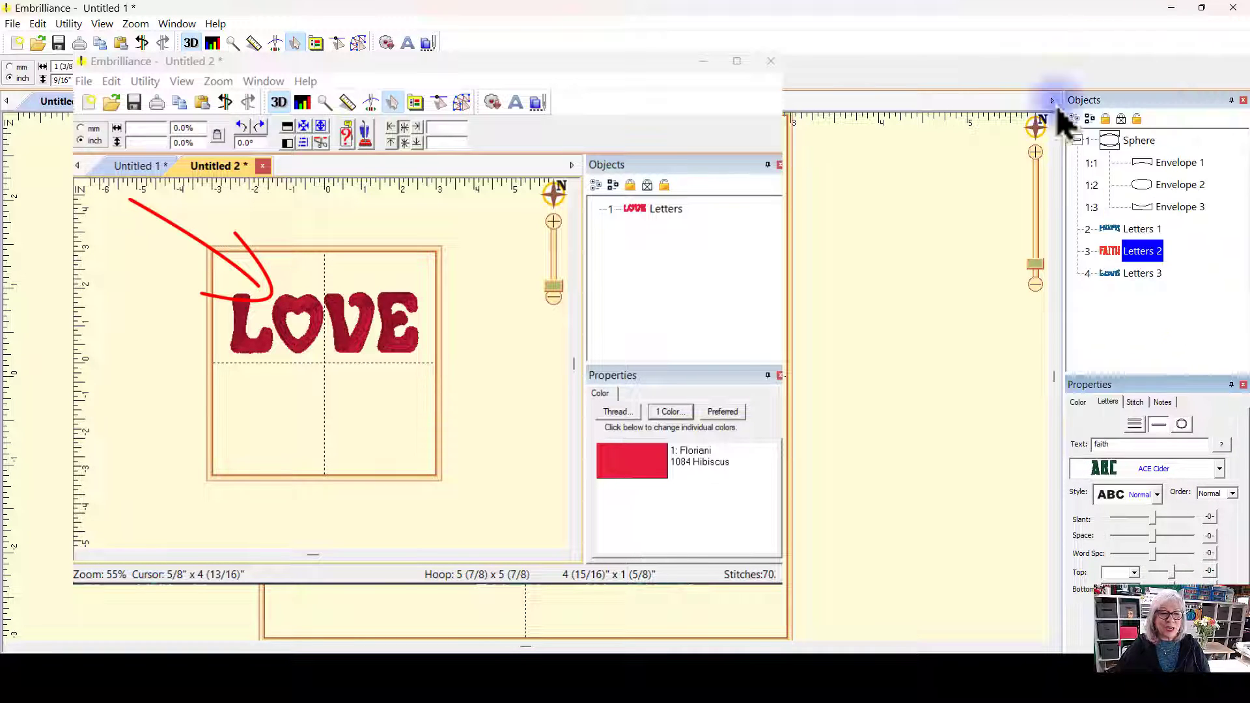
click(786, 365)
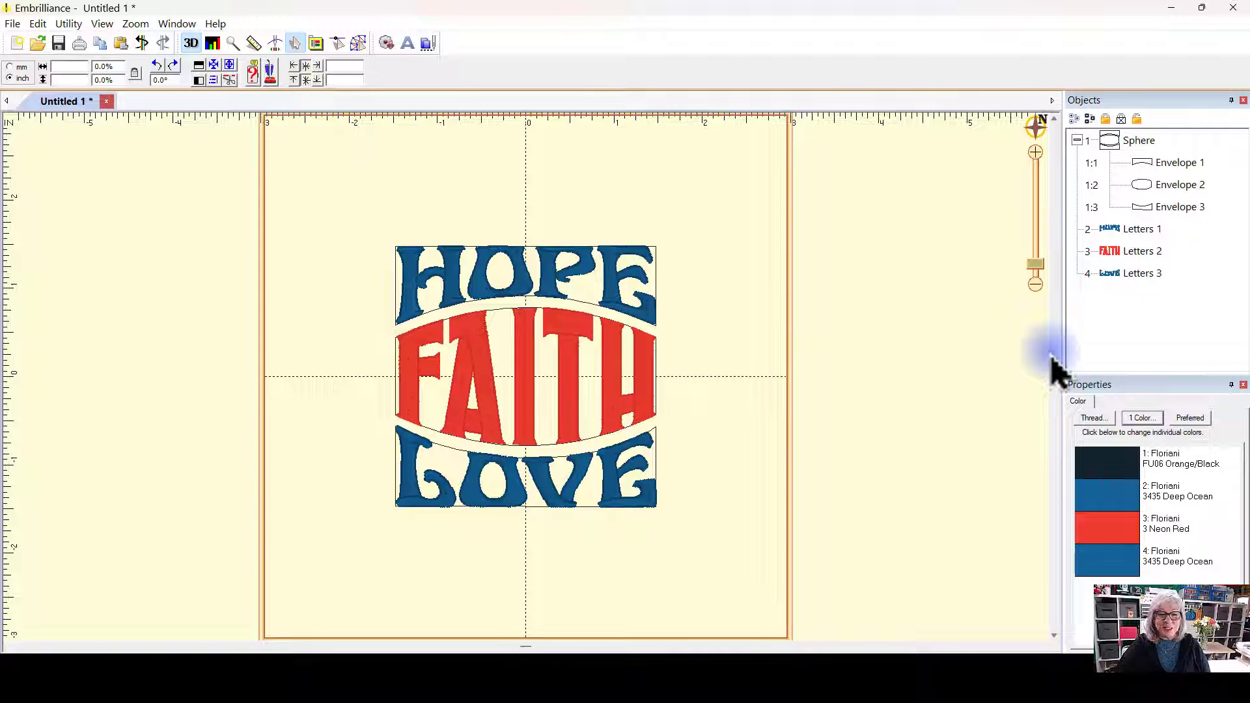
Step: Change the love letters' font to ACE Minty
click(551, 495)
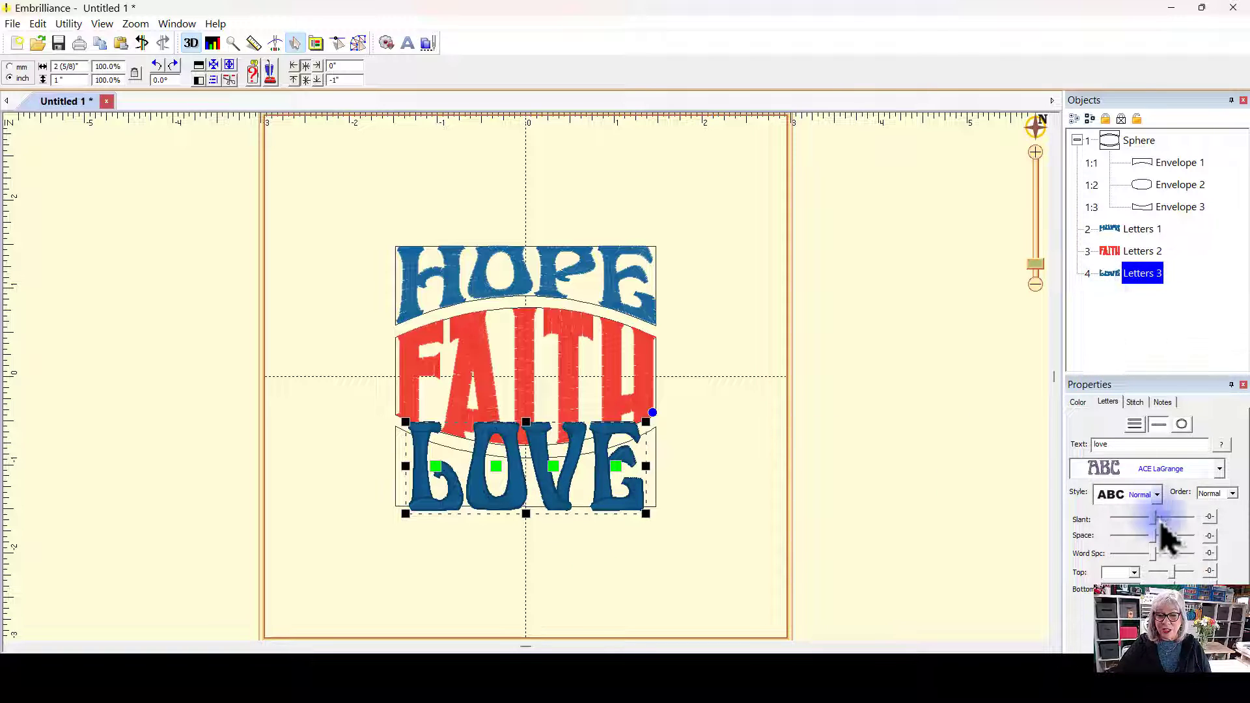
click(1219, 470)
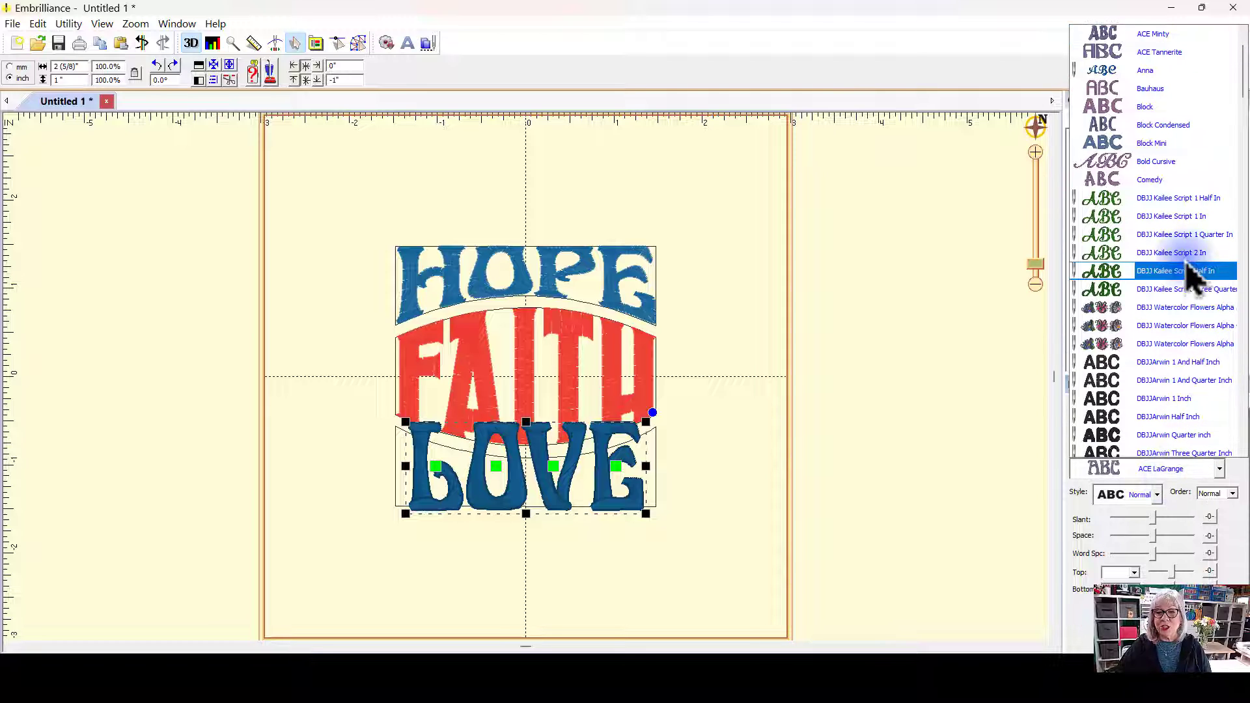
scroll(1202, 260, up, 1)
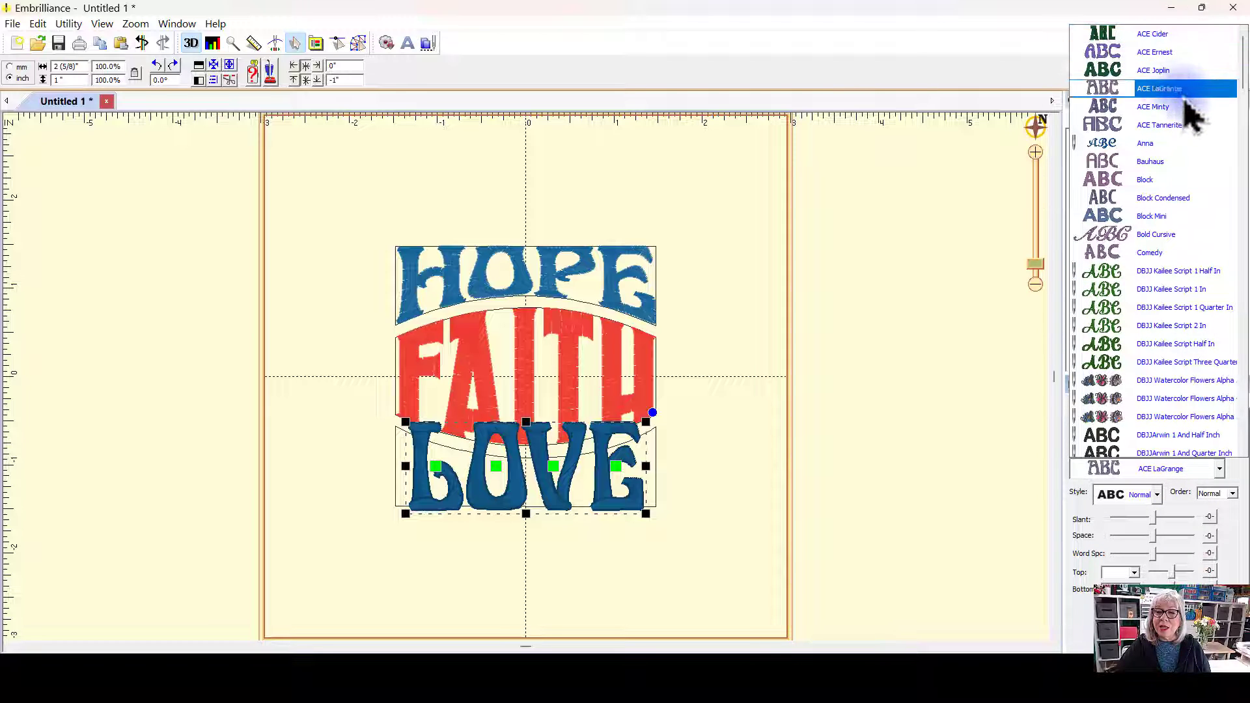
click(1147, 108)
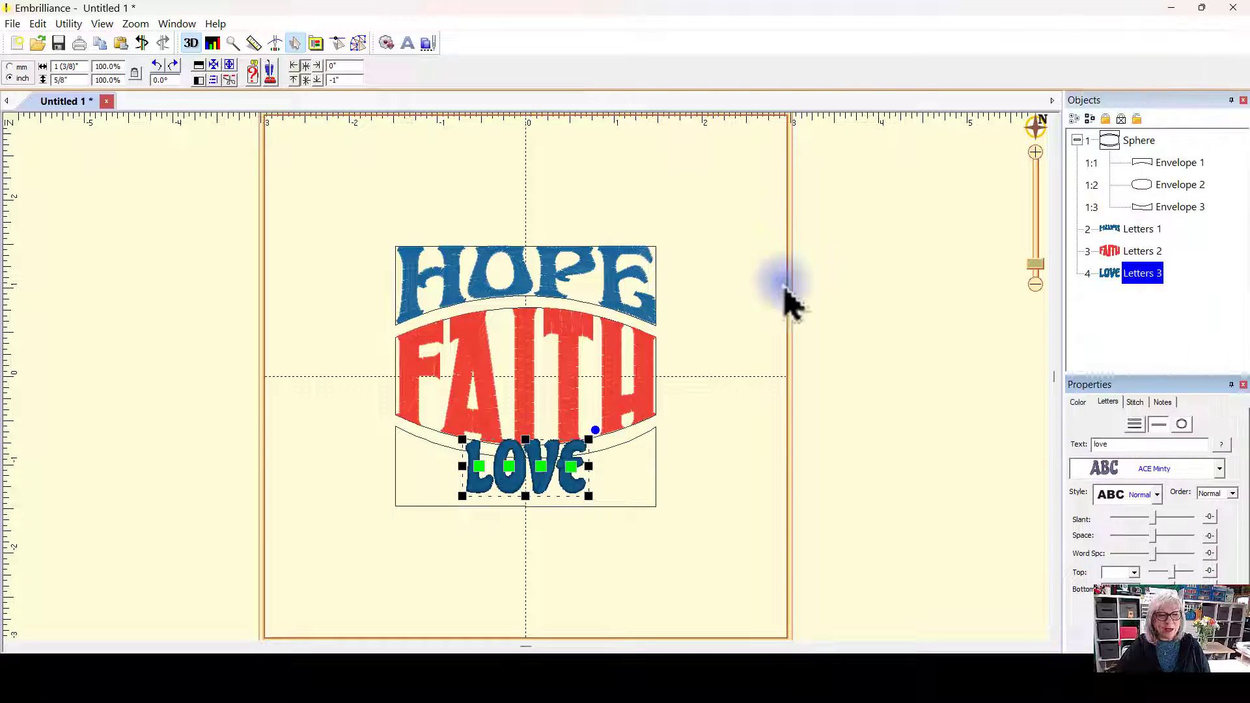
click(745, 361)
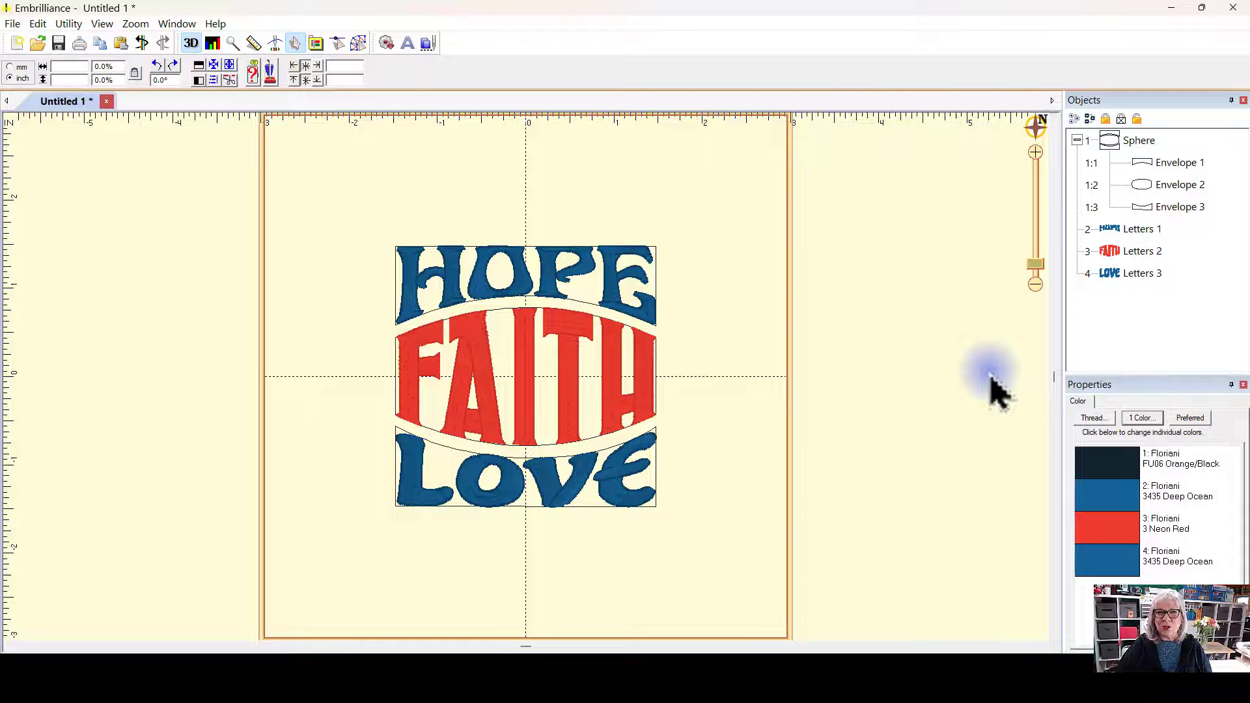
Step: Change the love letters' font to University
click(1139, 278)
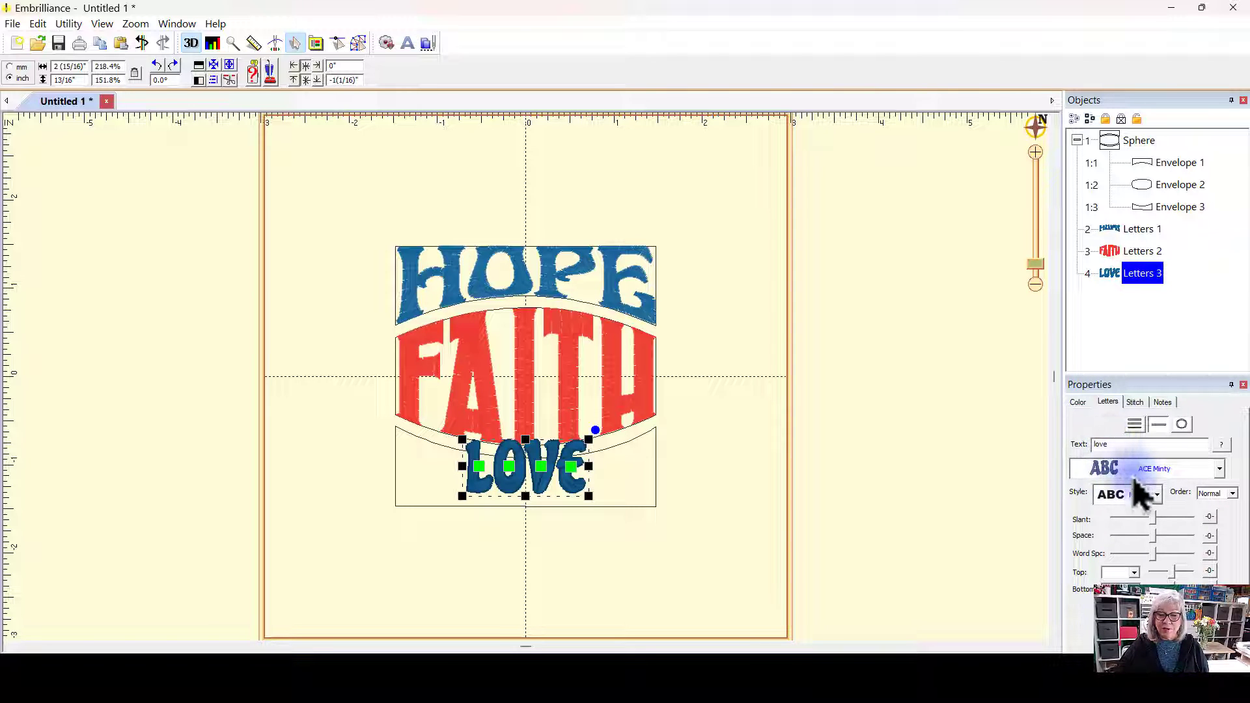
click(1218, 469)
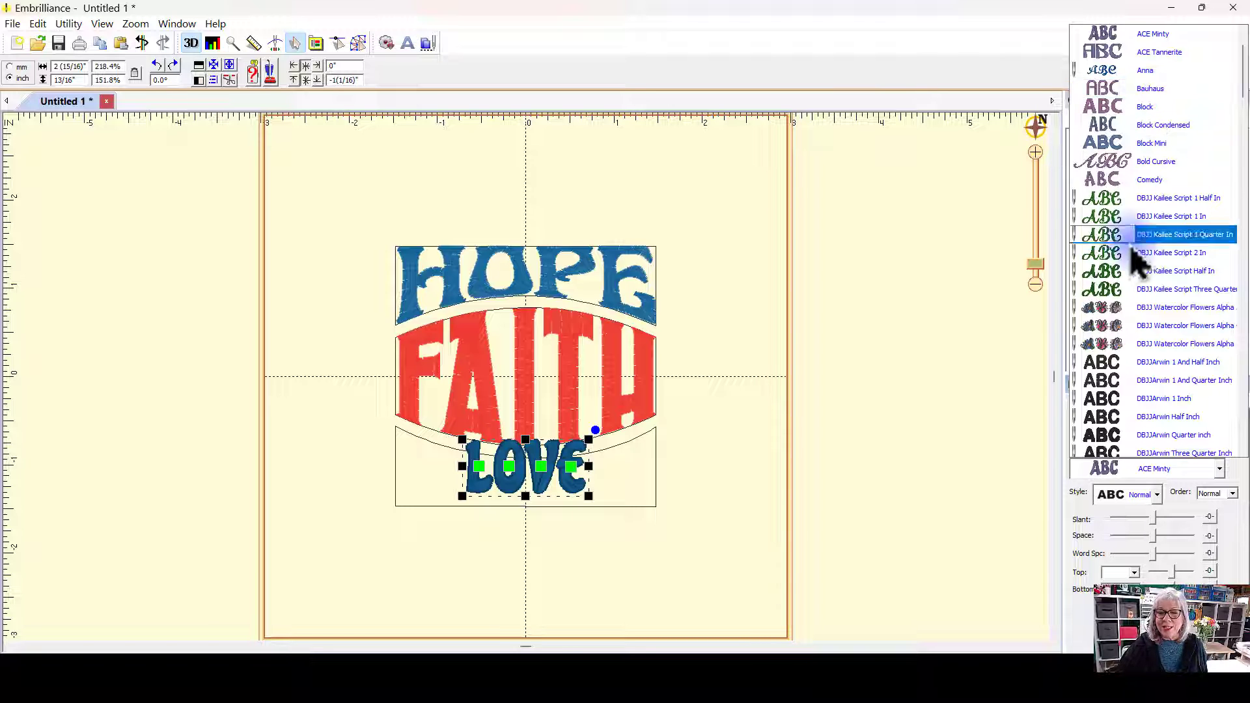
scroll(1171, 280, down, 8)
scroll(1185, 290, down, 15)
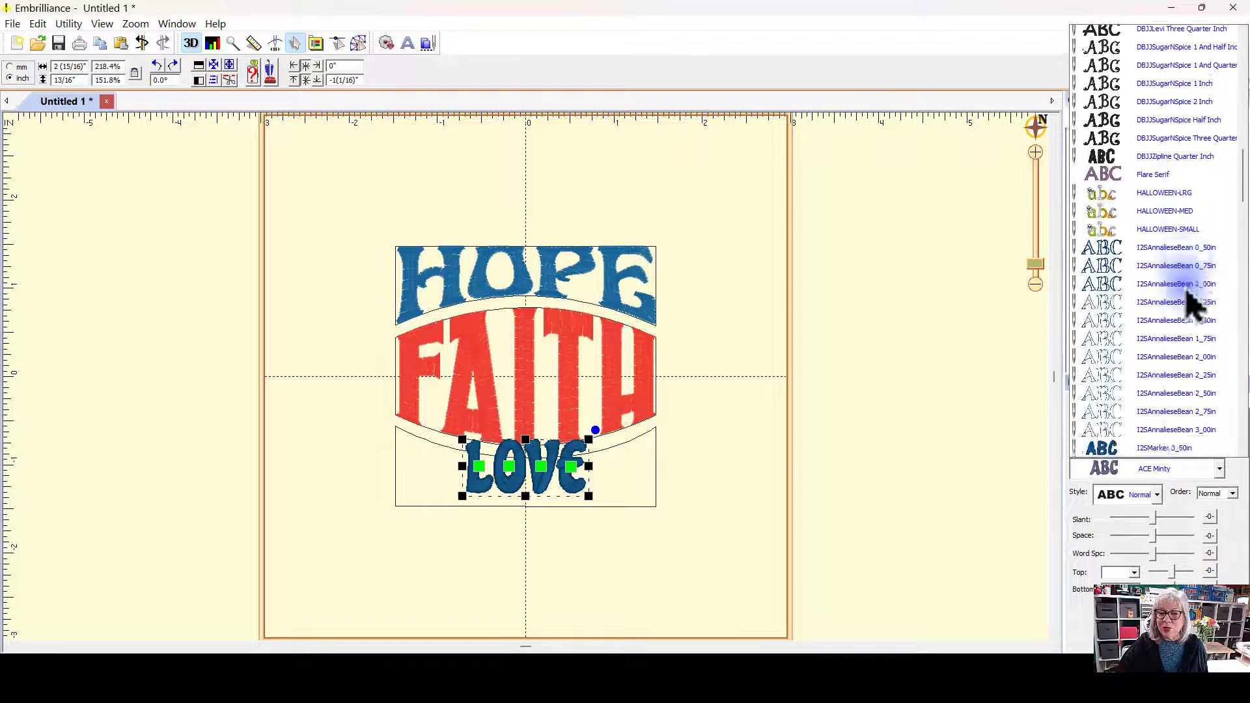
scroll(1206, 339, down, 6)
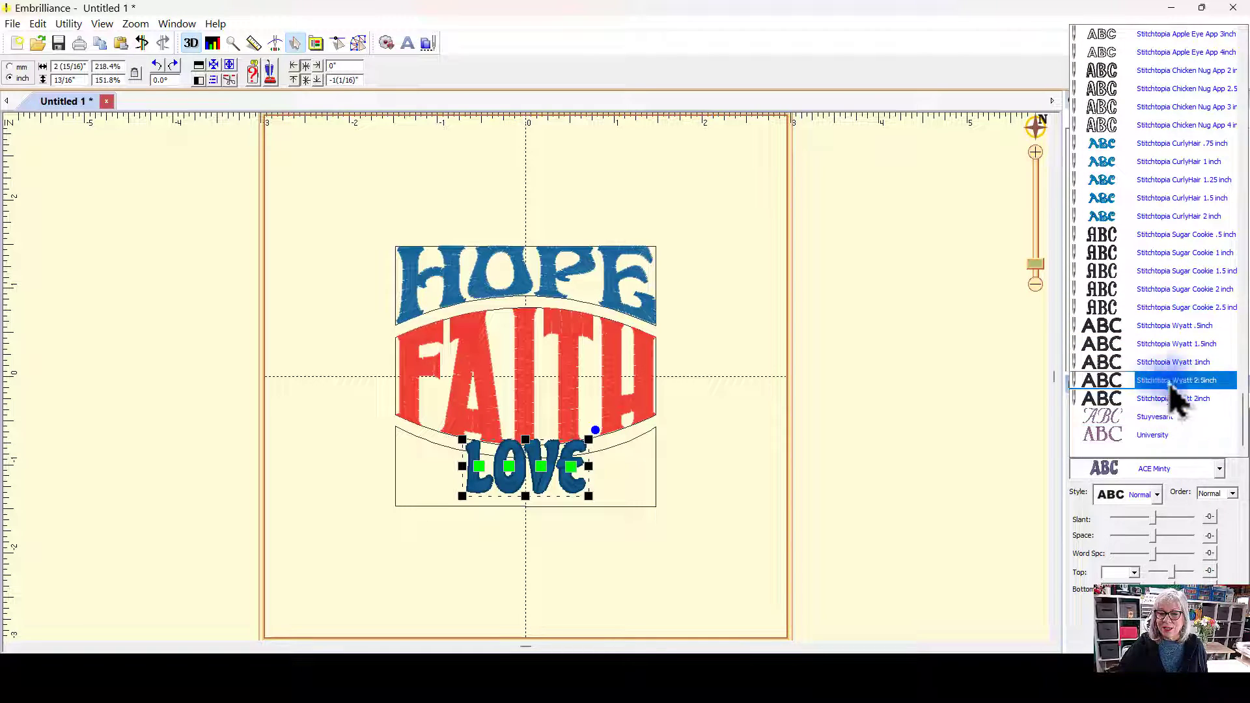
click(1140, 436)
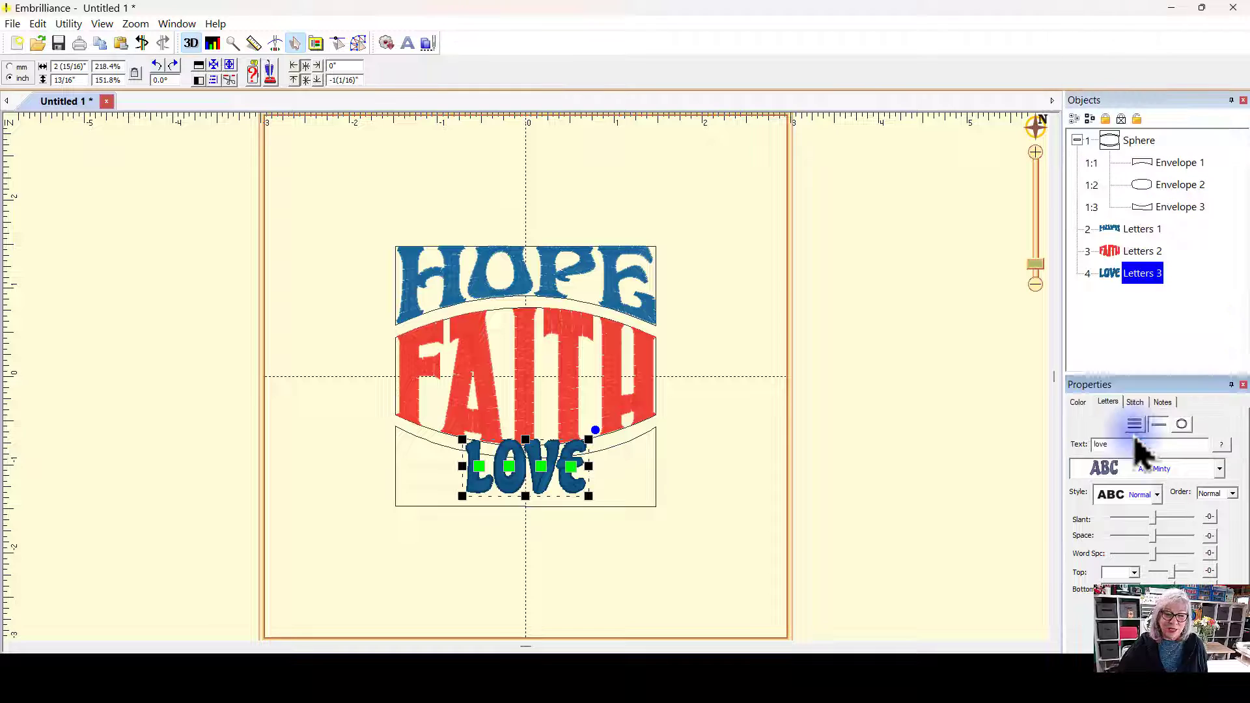
click(759, 452)
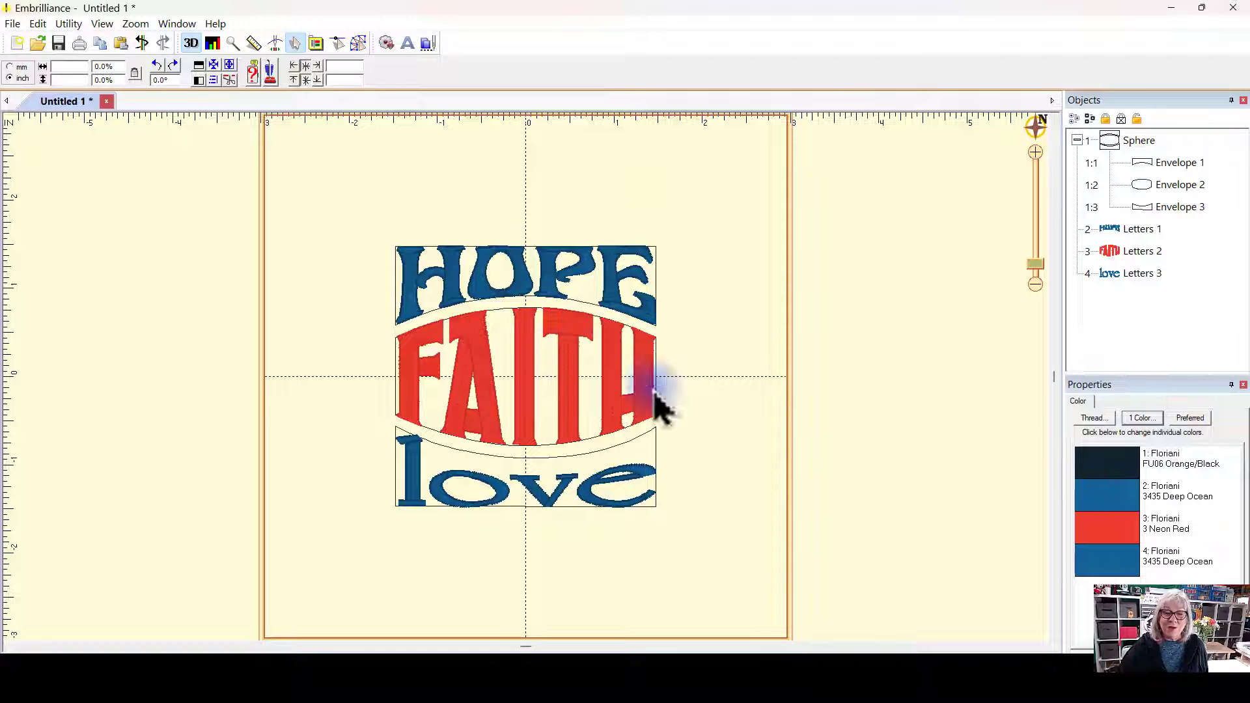
Step: Retype the bottom letters' text in capitals as LOVE
click(1143, 278)
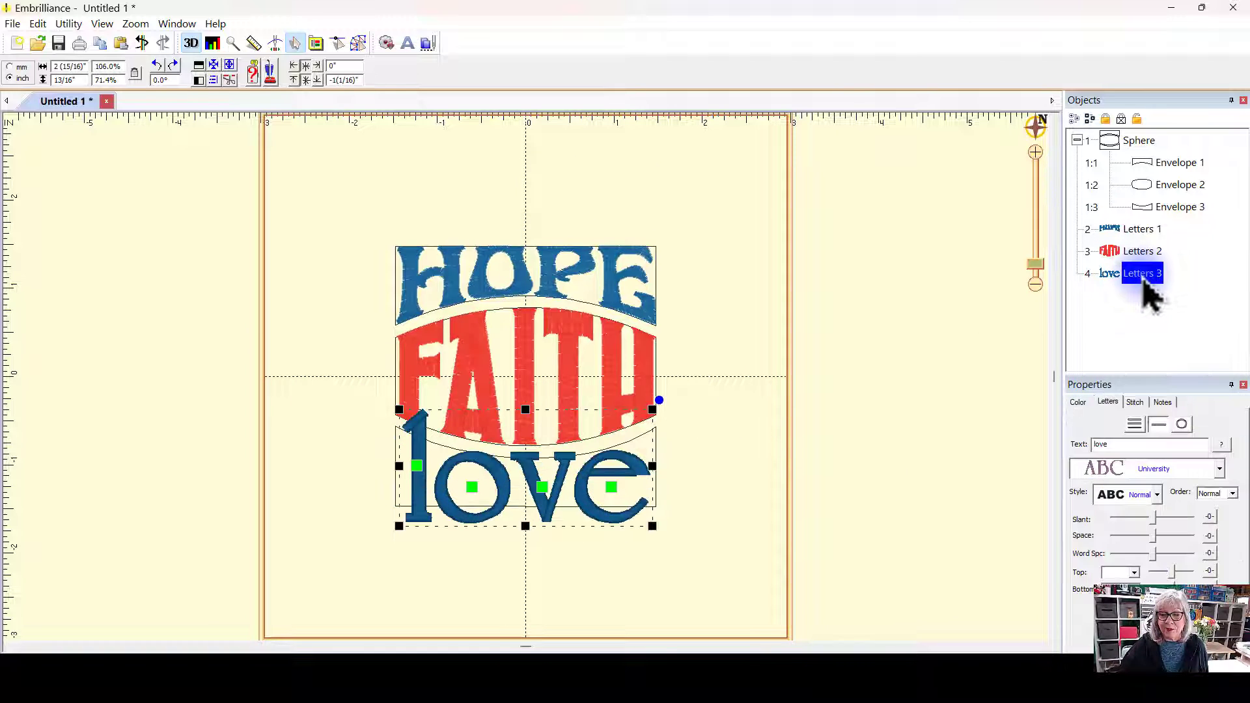
drag(1125, 446, 1049, 448)
key(BackSpace)
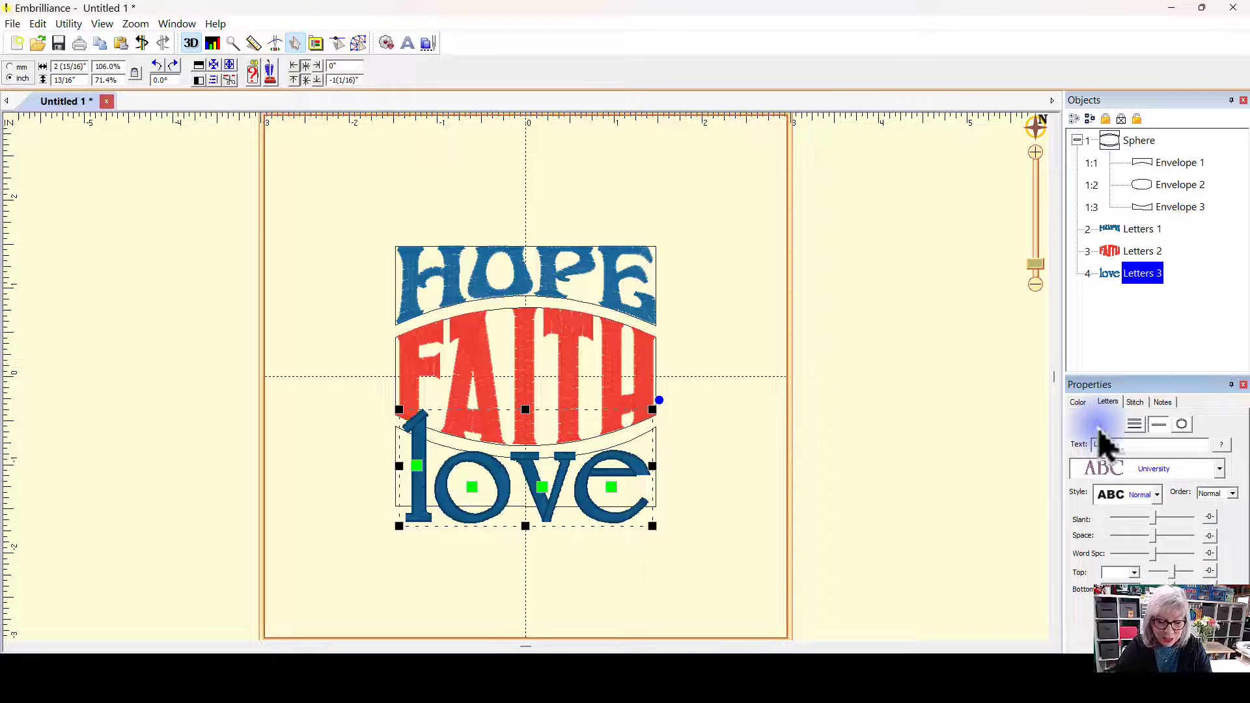
text(LOVE)
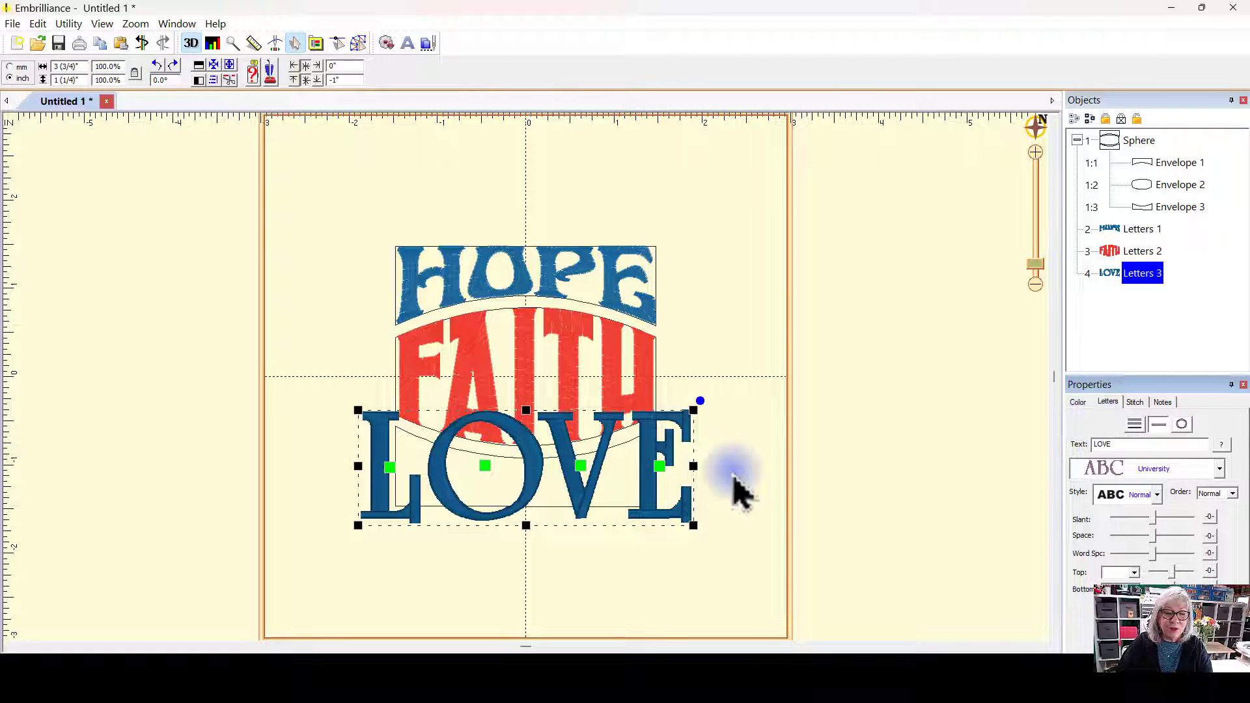
click(833, 381)
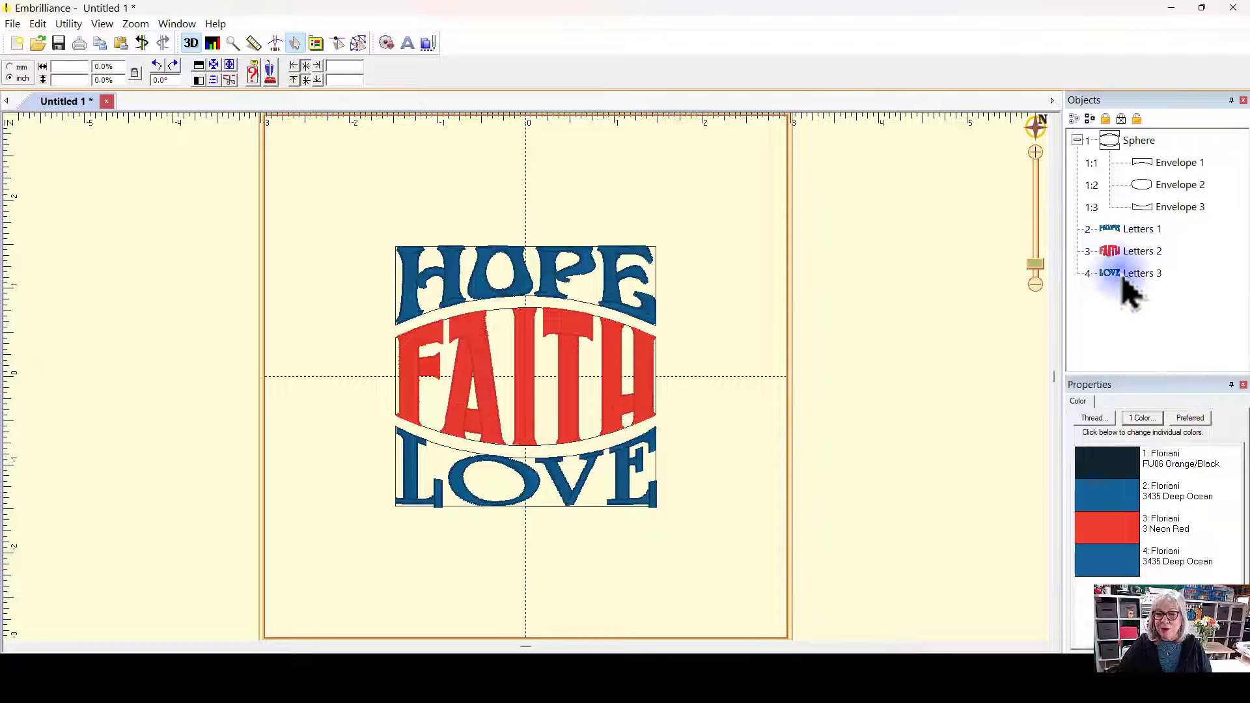
Step: Change the LOVE letters' font to Merrowly Bonny
click(1152, 276)
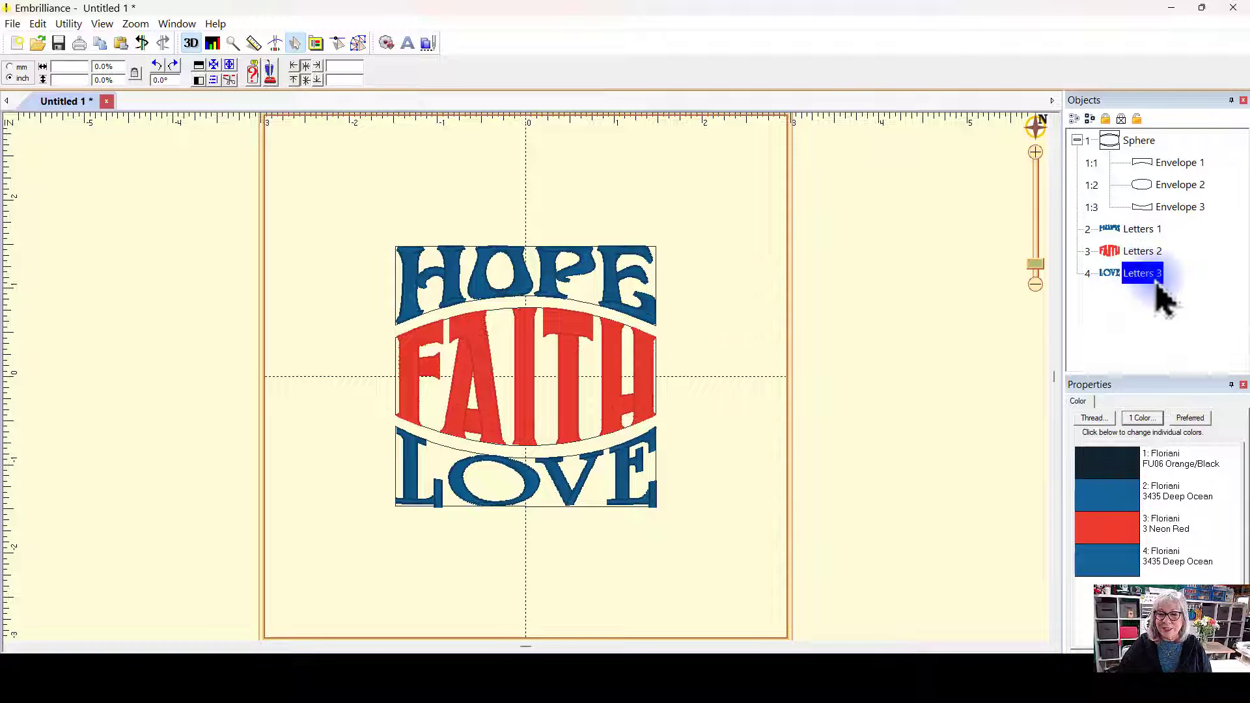
click(1218, 470)
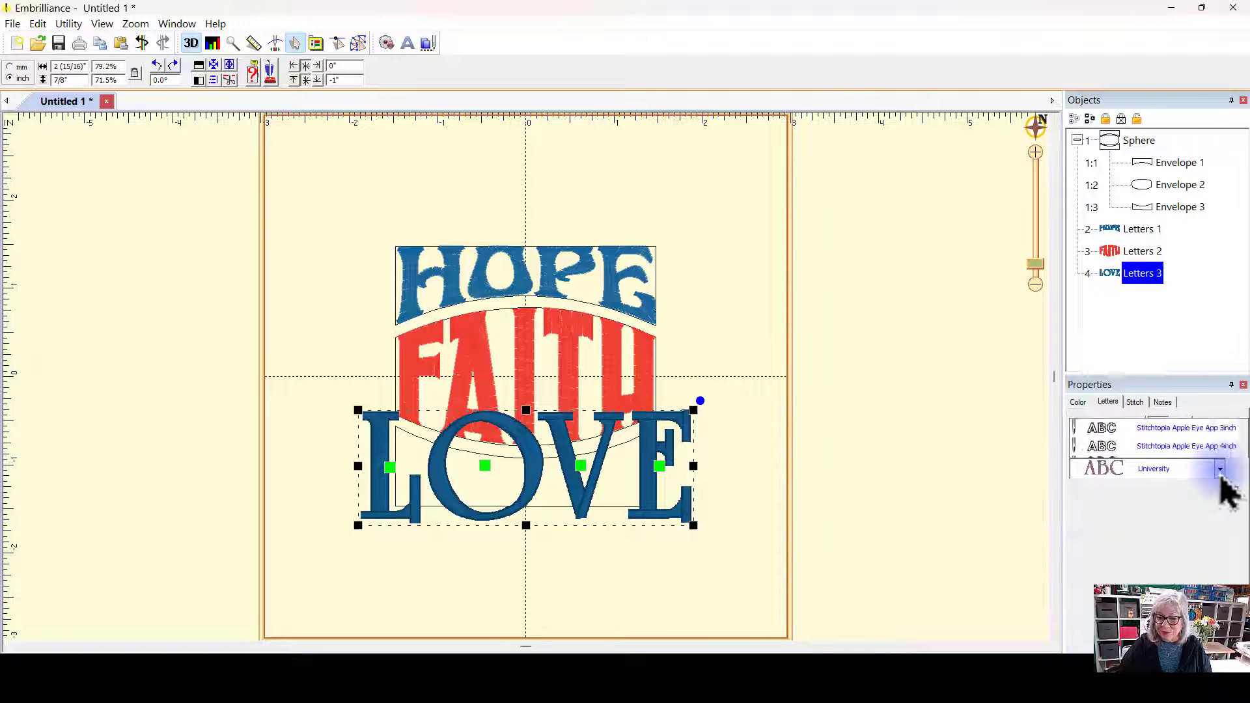
key(r)
scroll(1196, 195, up, 10)
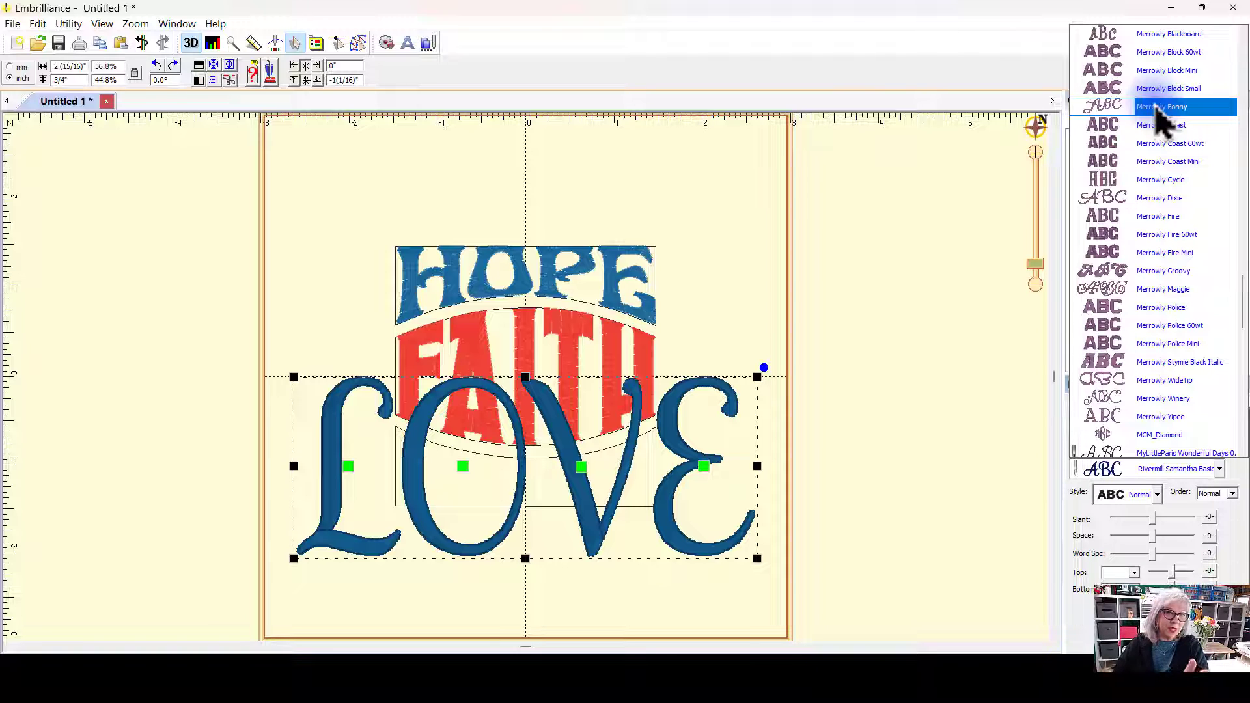
click(1156, 108)
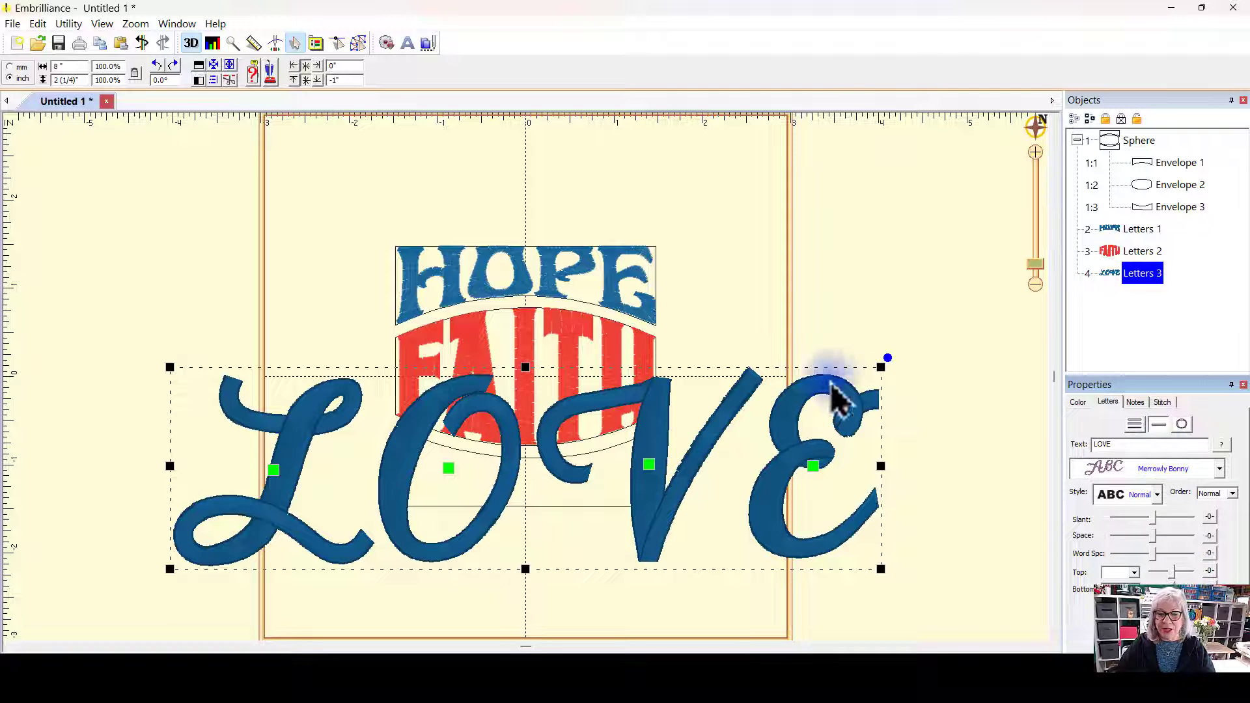
click(828, 289)
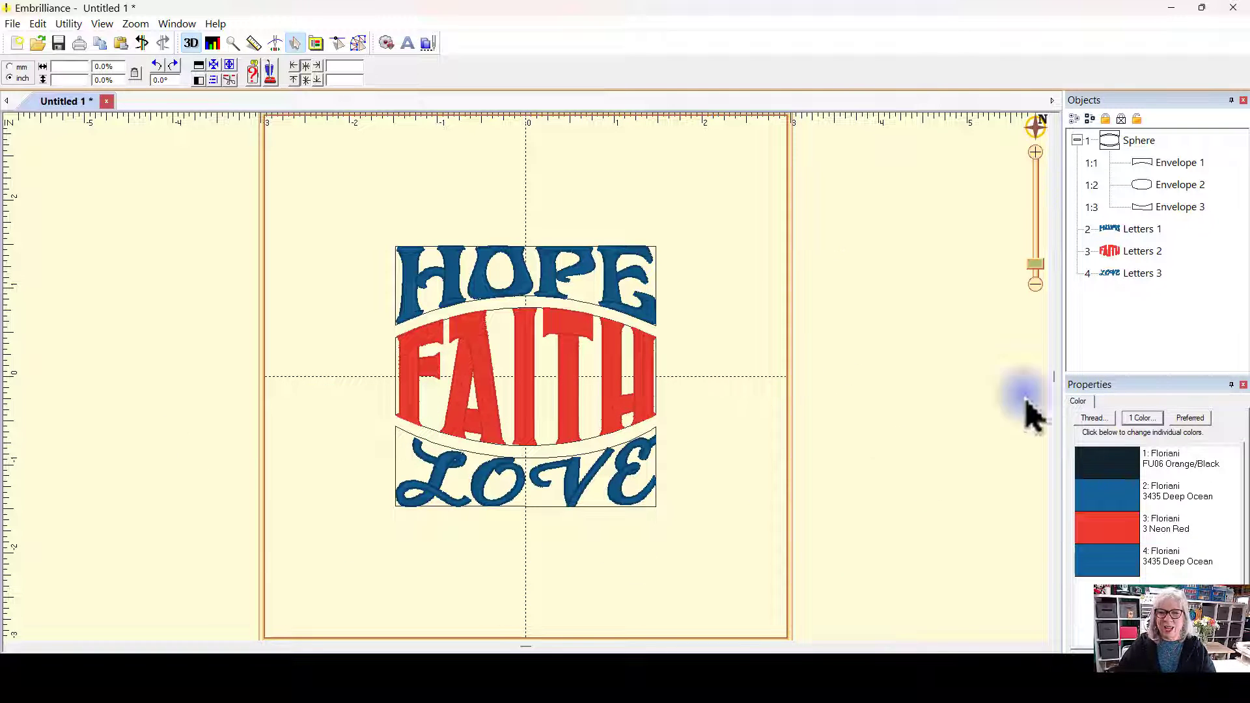
Step: Change the LOVE letters' font to Merrowly Stymie Black Italic
click(1117, 274)
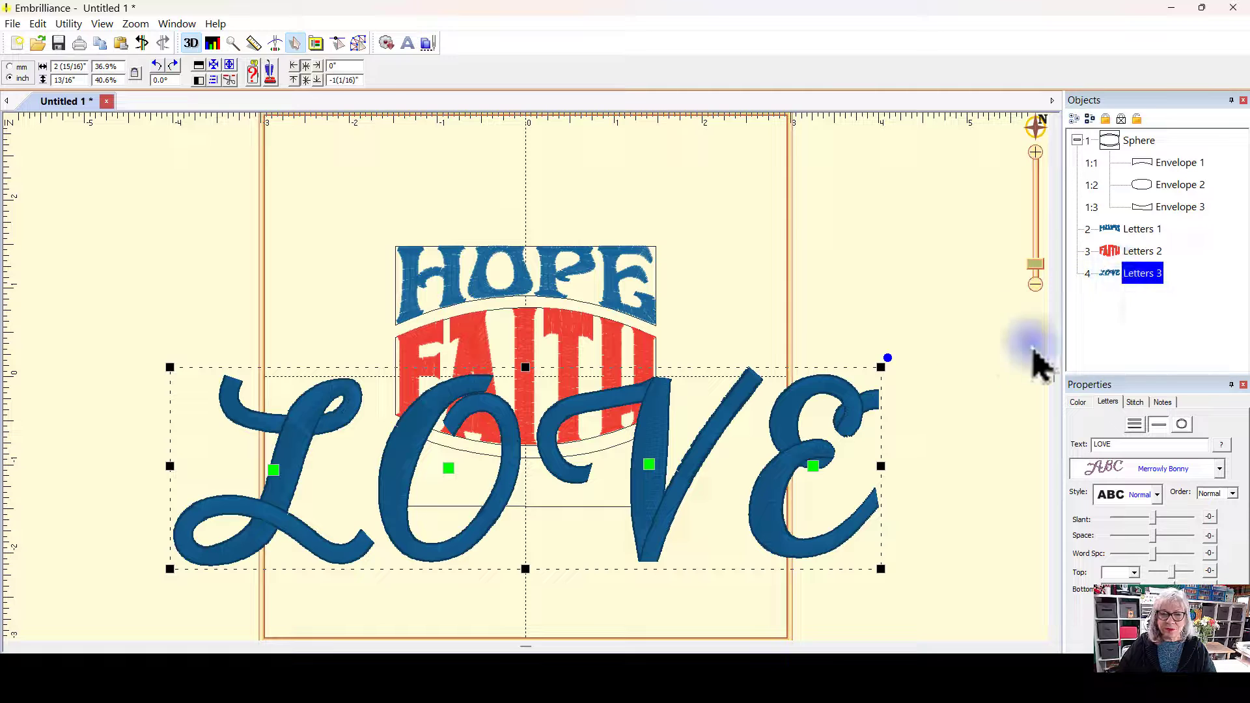
click(1217, 469)
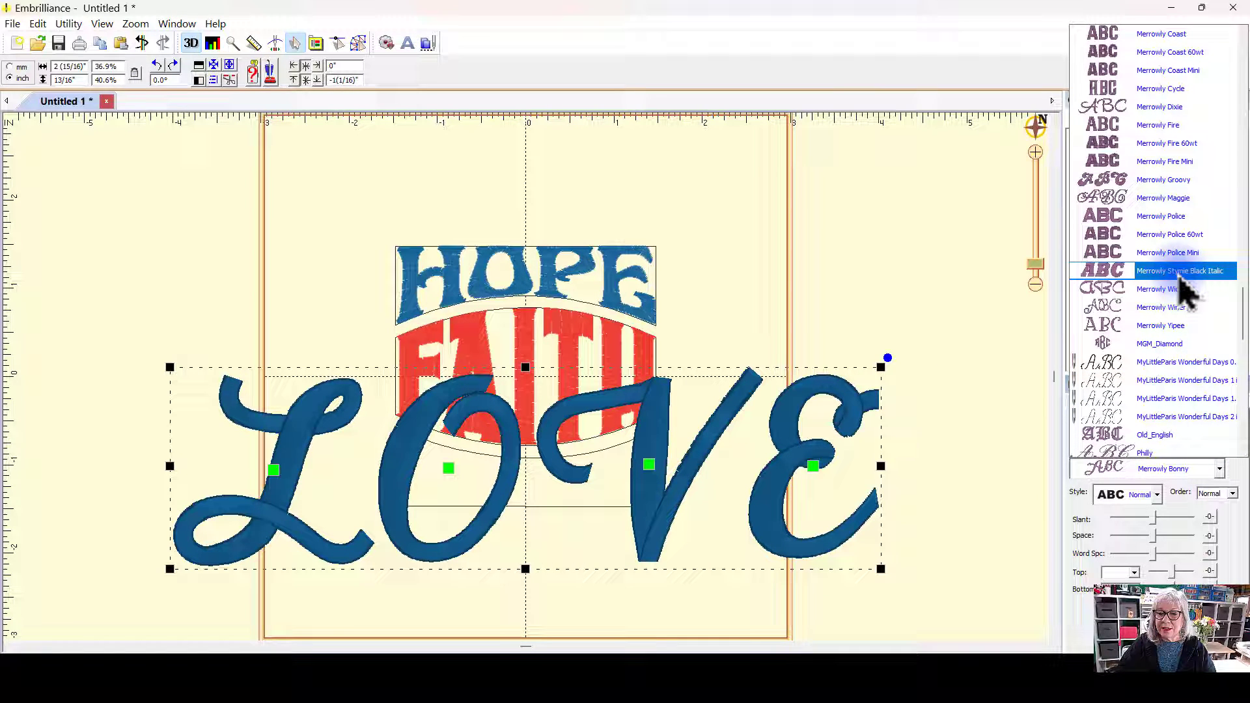
click(1178, 273)
click(689, 474)
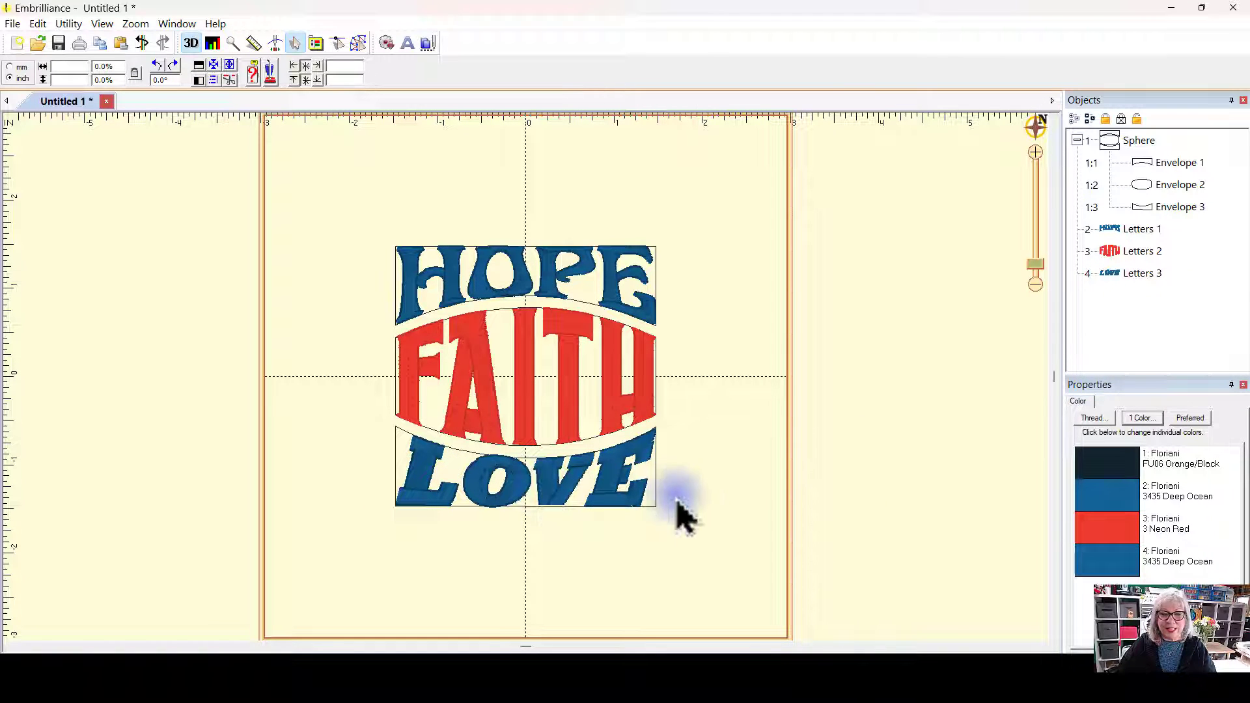
Step: Remove the slant from the LOVE letters so they stand upright
click(1142, 273)
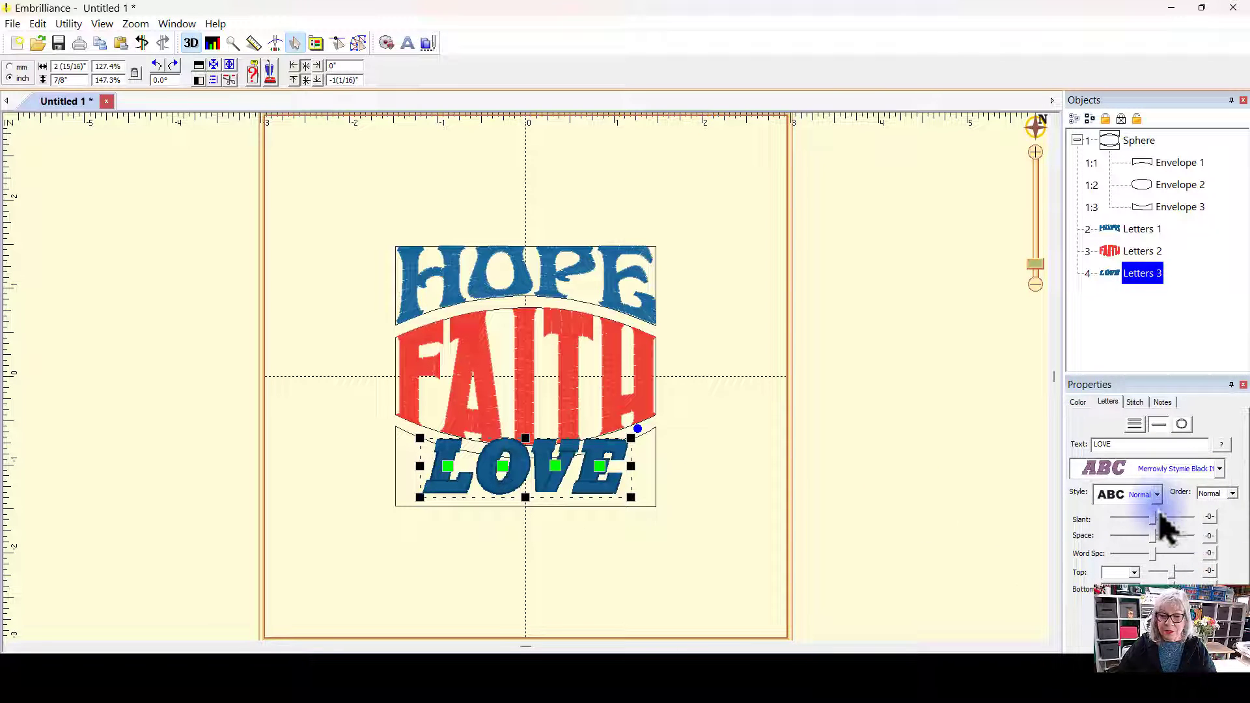
drag(1155, 518, 1141, 521)
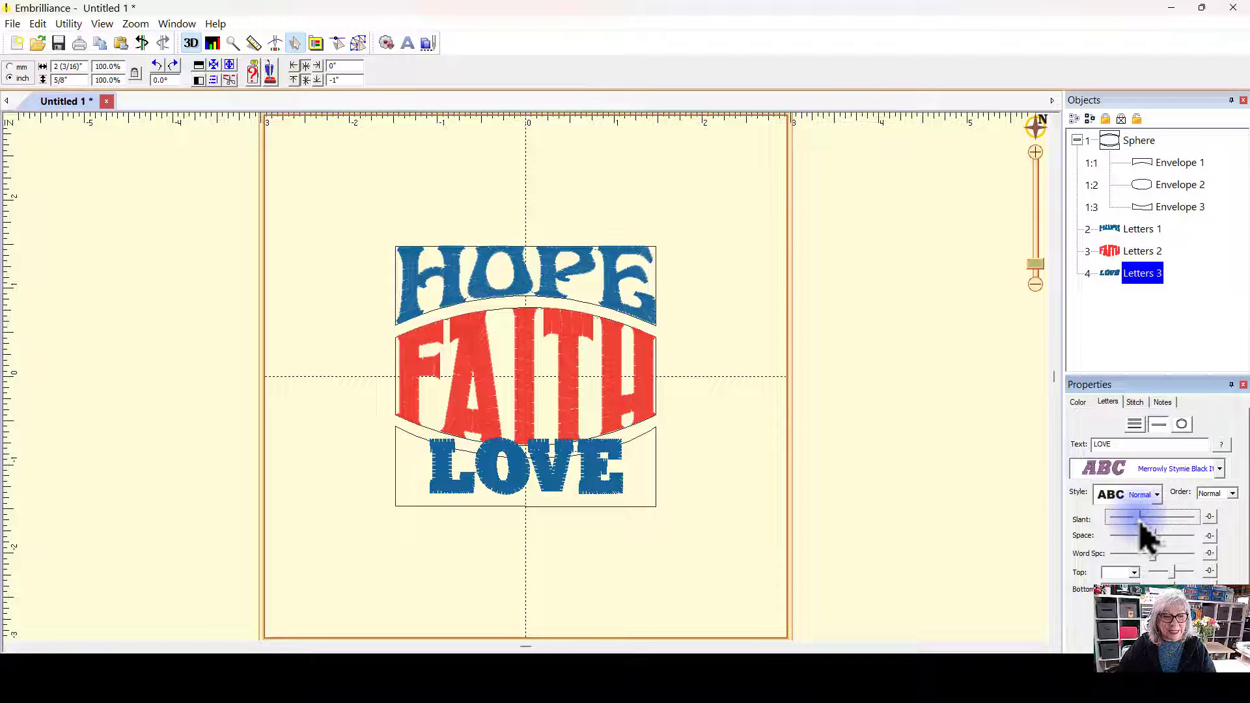
click(762, 418)
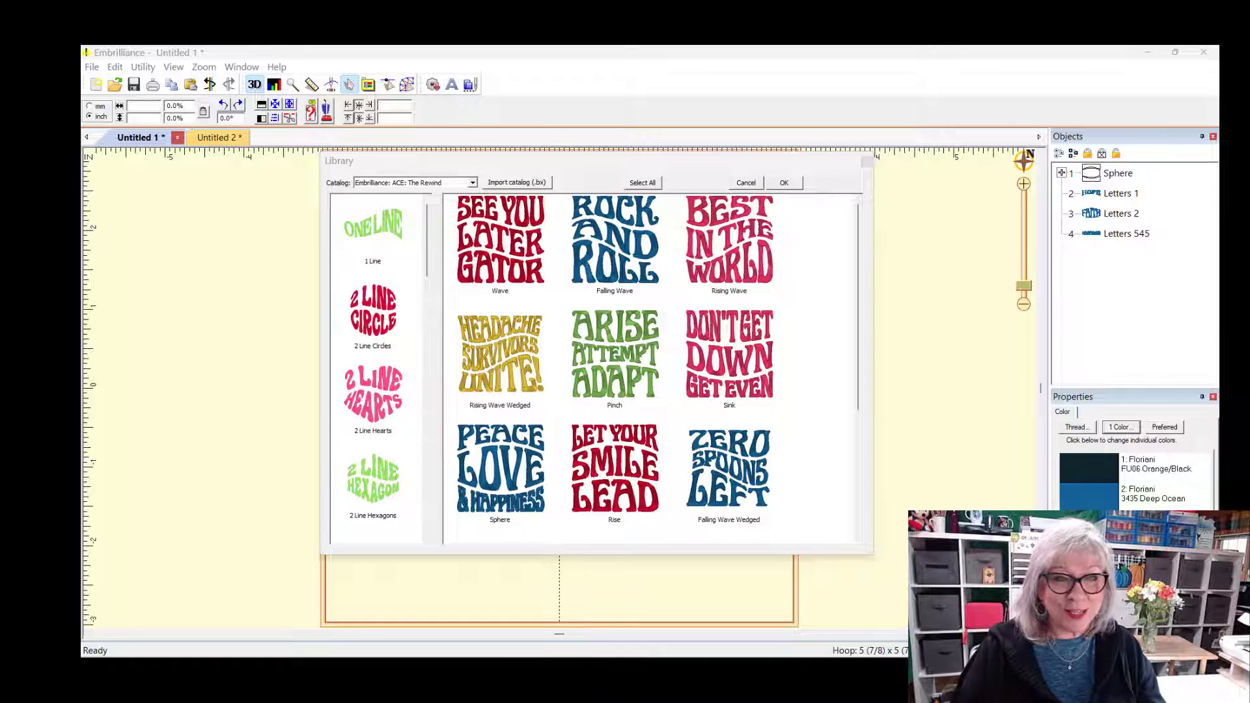
Step: Insert the Sink design from the ACE: The Rewind library and drag it lower in the hoop
click(714, 339)
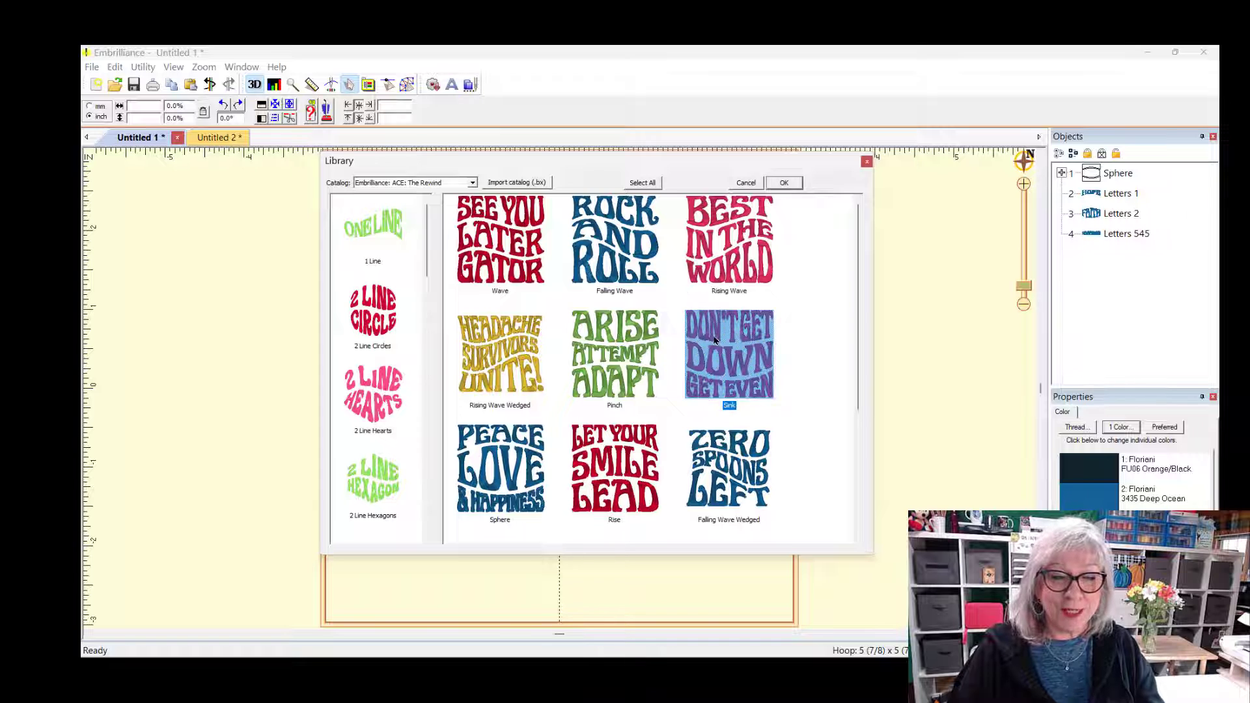
click(796, 184)
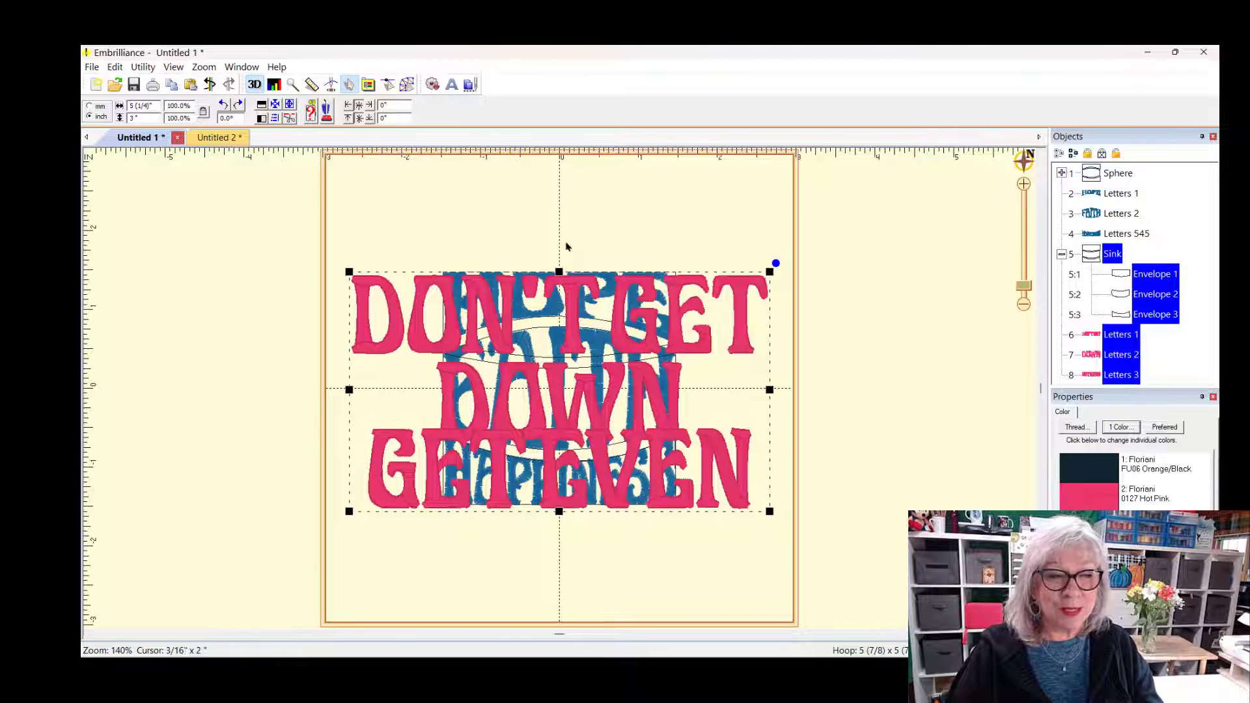
drag(574, 301, 581, 346)
Step: Select all objects of the old Sphere design and delete them
click(590, 300)
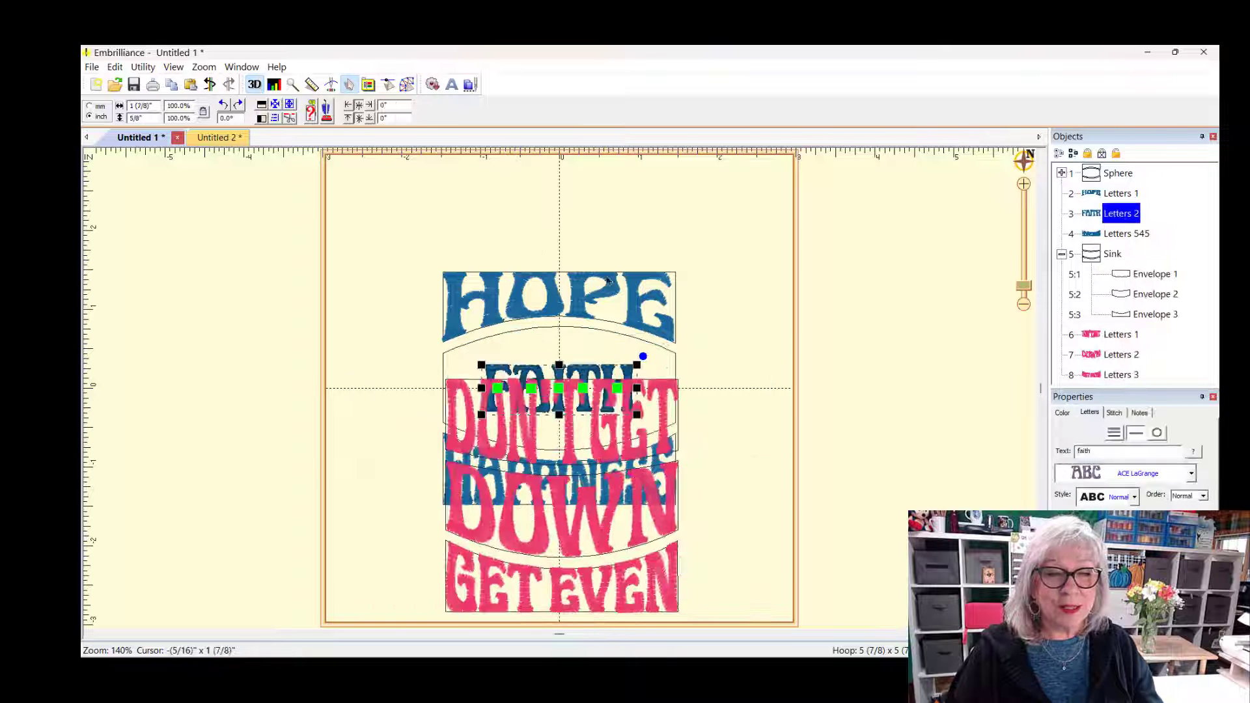
drag(533, 240, 678, 360)
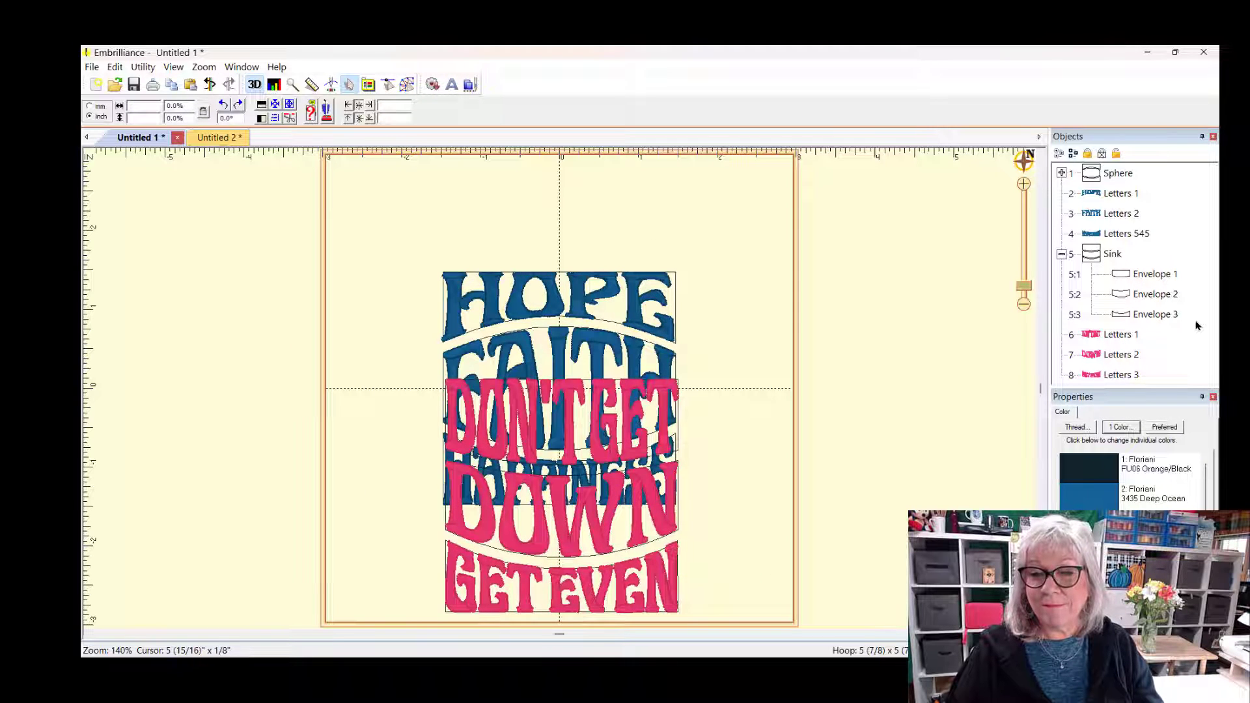
drag(1153, 241, 1092, 157)
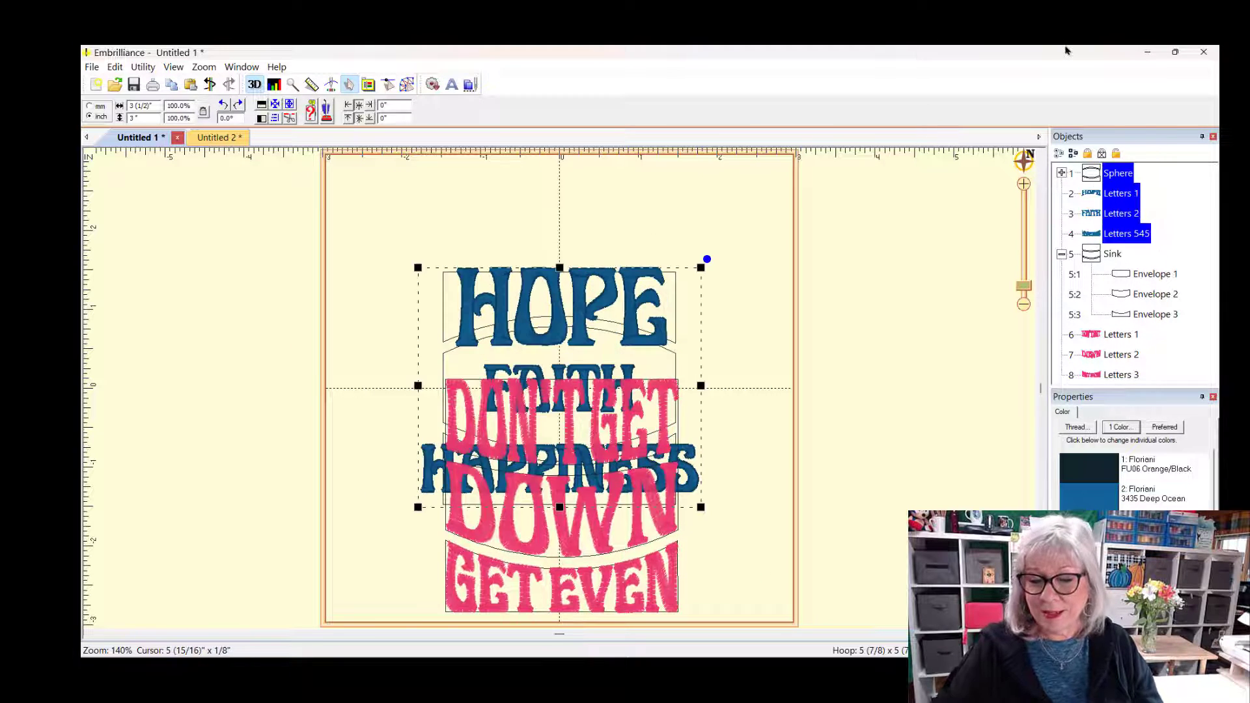
key(Delete)
Step: Move the Sink design up toward the top of the hoop
drag(511, 376, 511, 223)
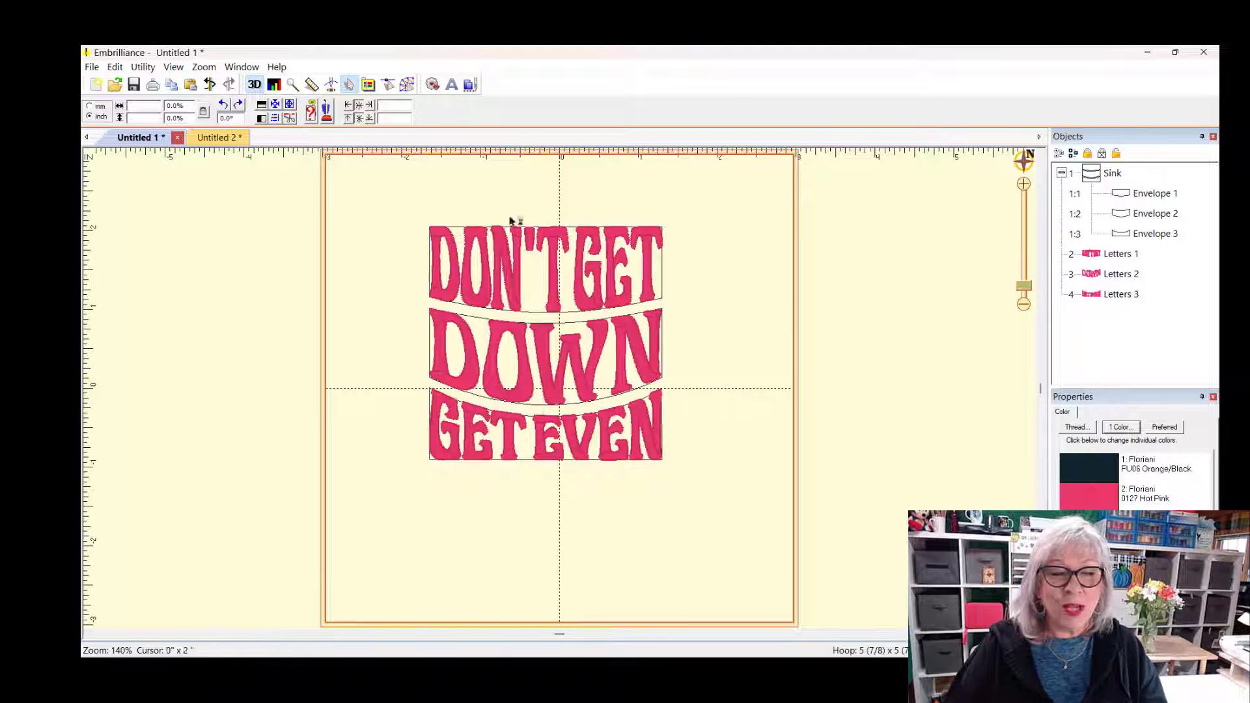
click(1118, 255)
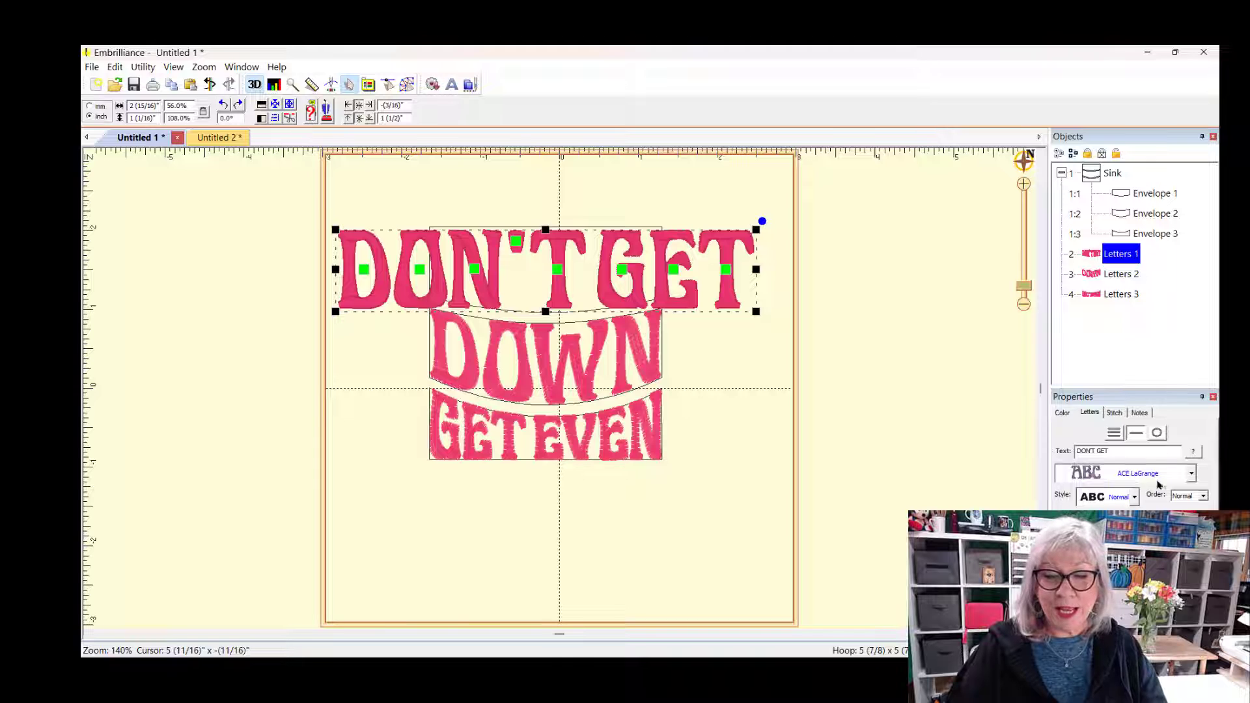
click(740, 422)
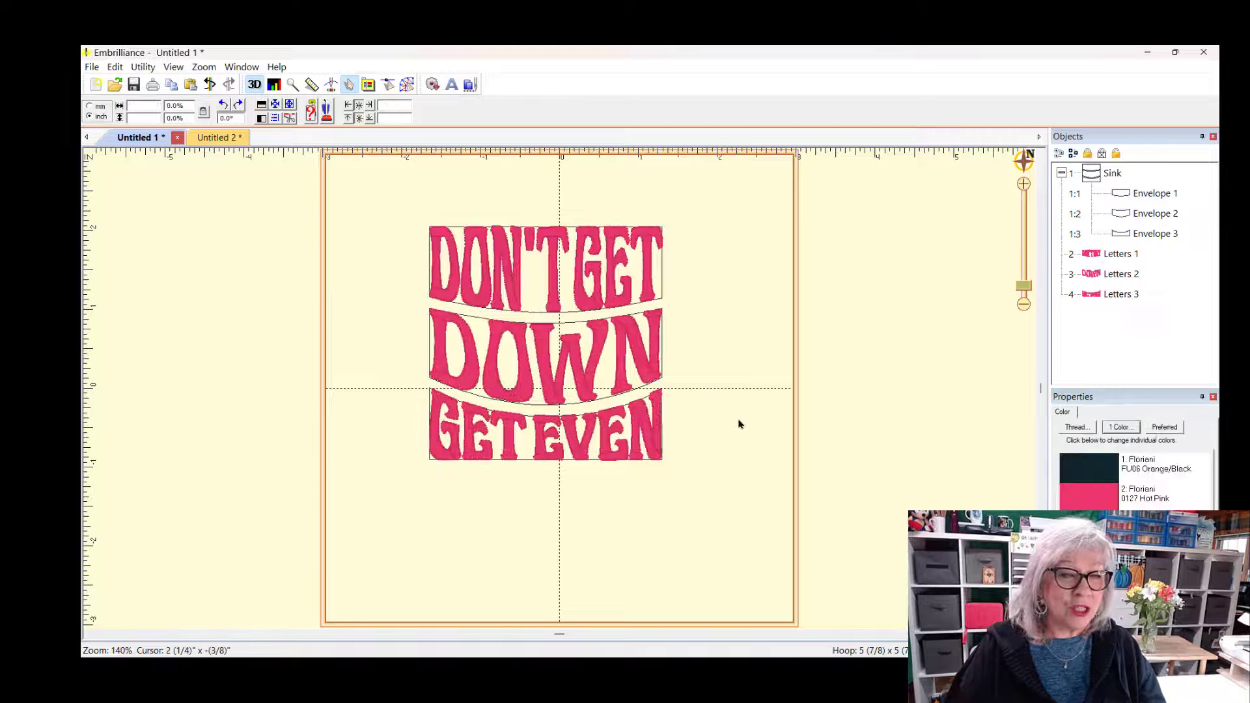